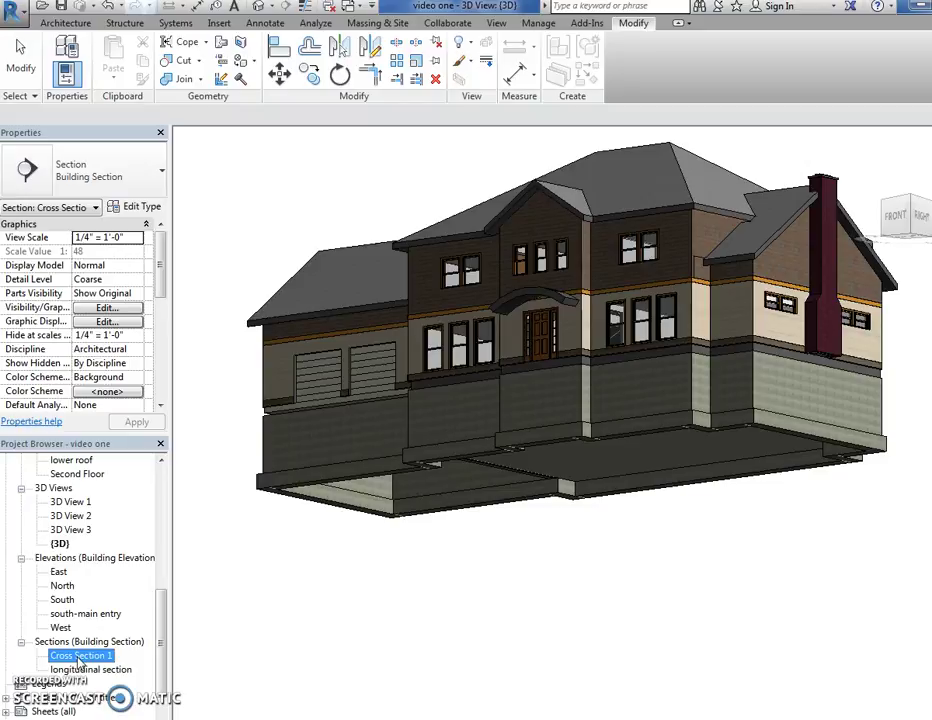
Open the Cross Section 1 view and zoom in
double_click(80, 656)
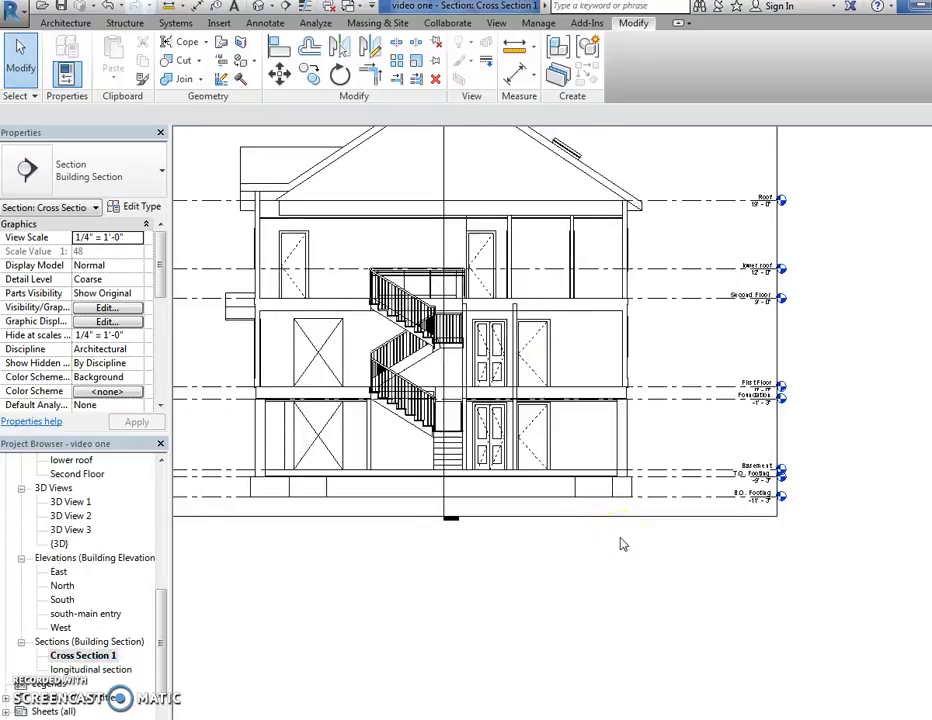
scroll(620, 545, up, 2)
scroll(613, 532, up, 1)
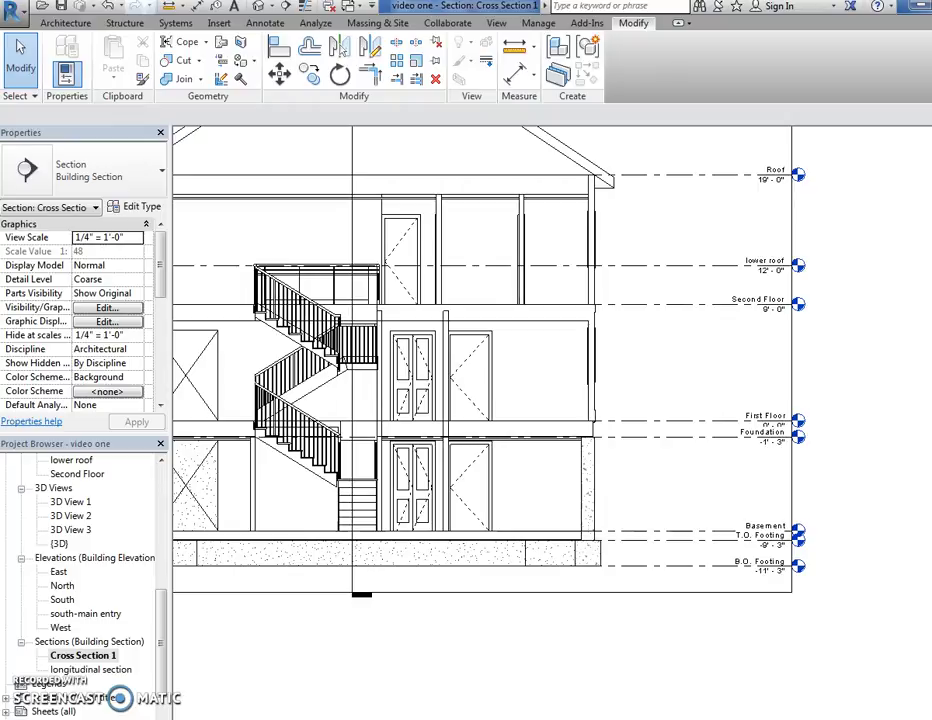
Switch the section's detail level to Medium and zoom to the concrete foundation wall
click(243, 717)
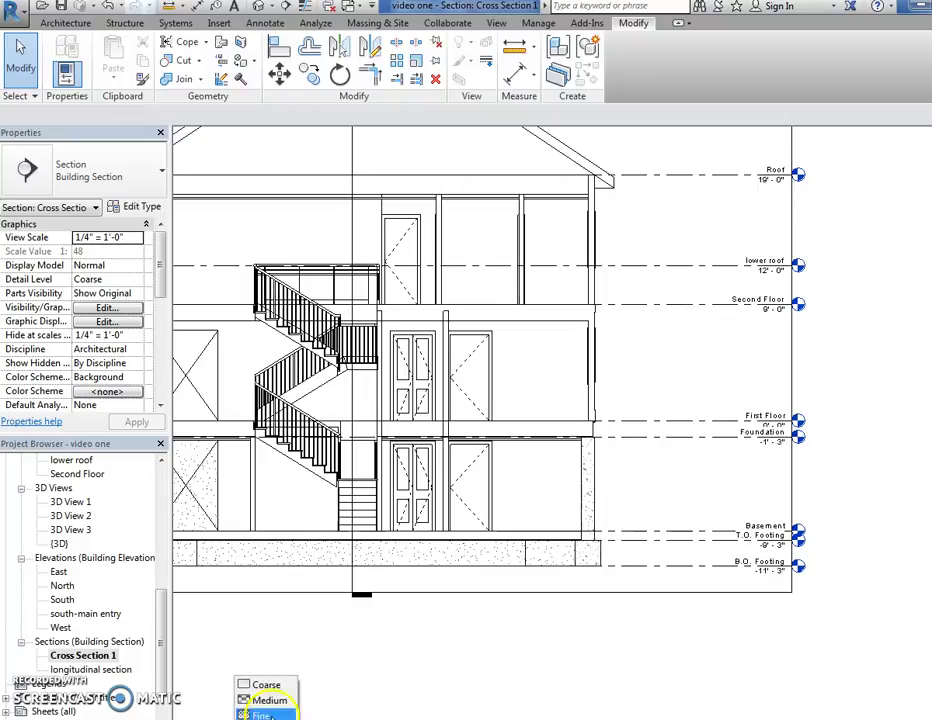
click(442, 655)
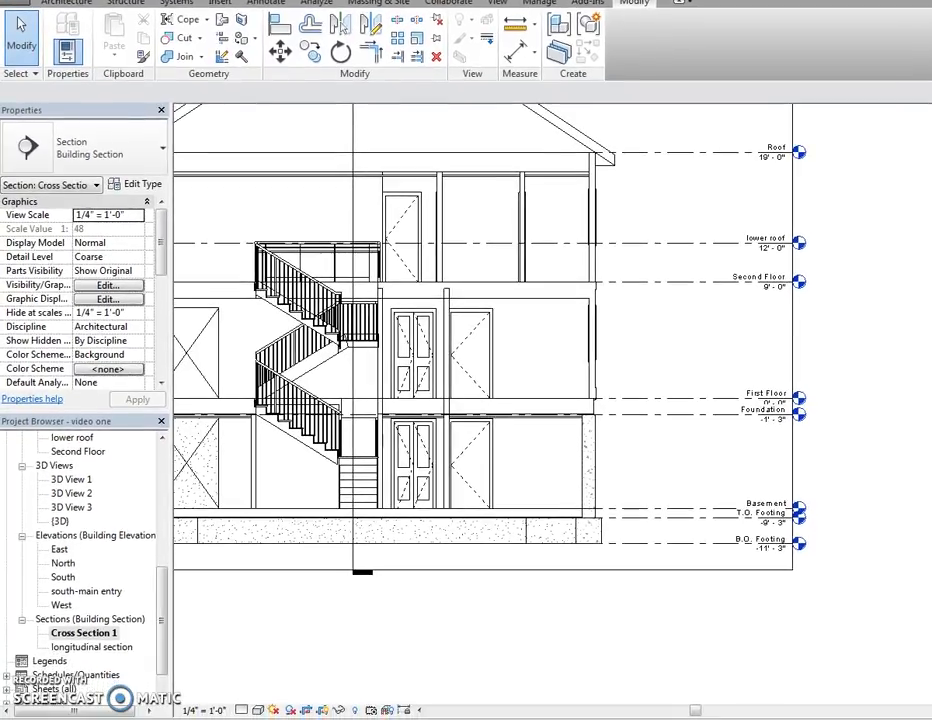
click(242, 709)
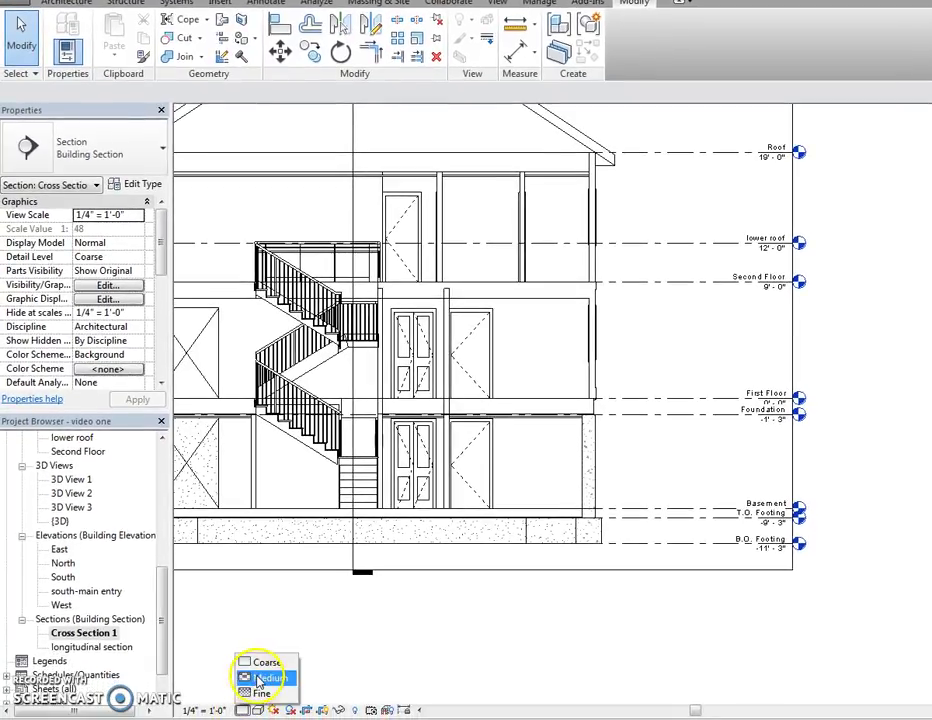
click(256, 676)
scroll(593, 406, up, 5)
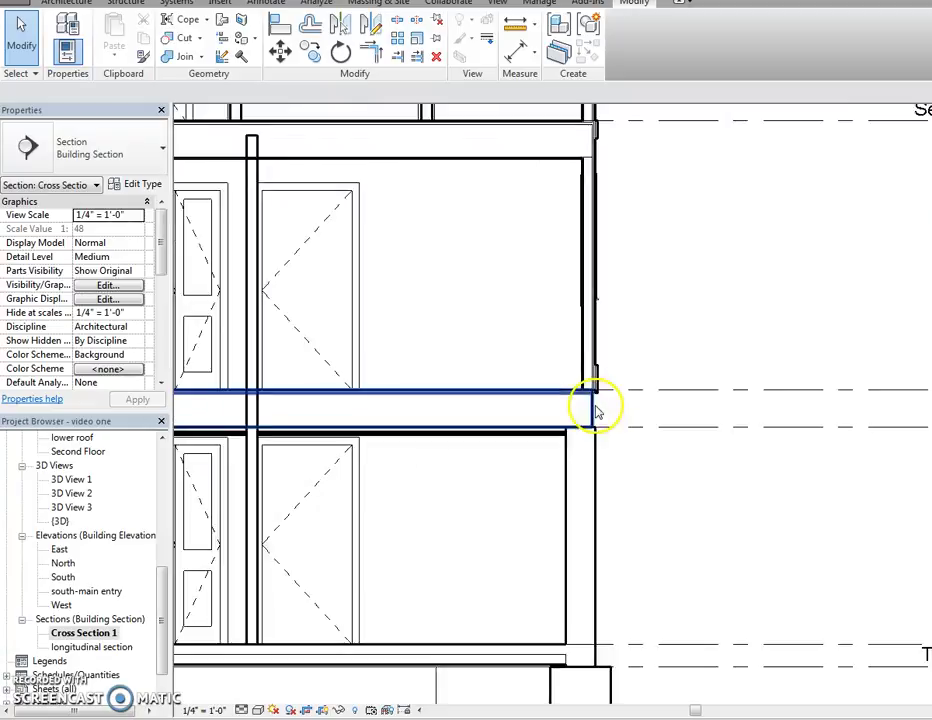
scroll(597, 485, down, 3)
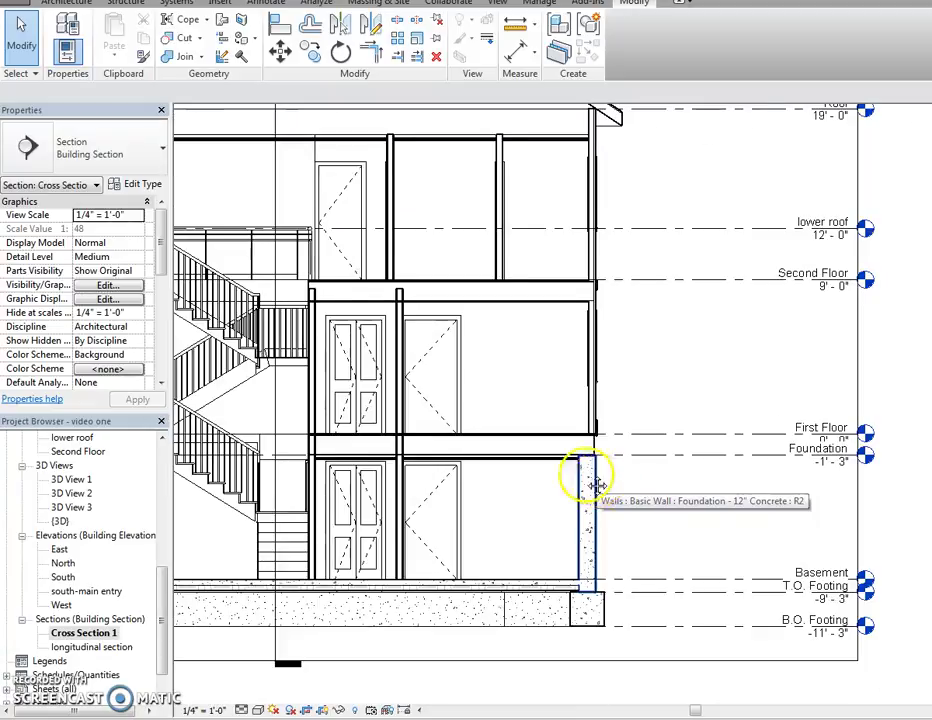
scroll(532, 448, down, 1)
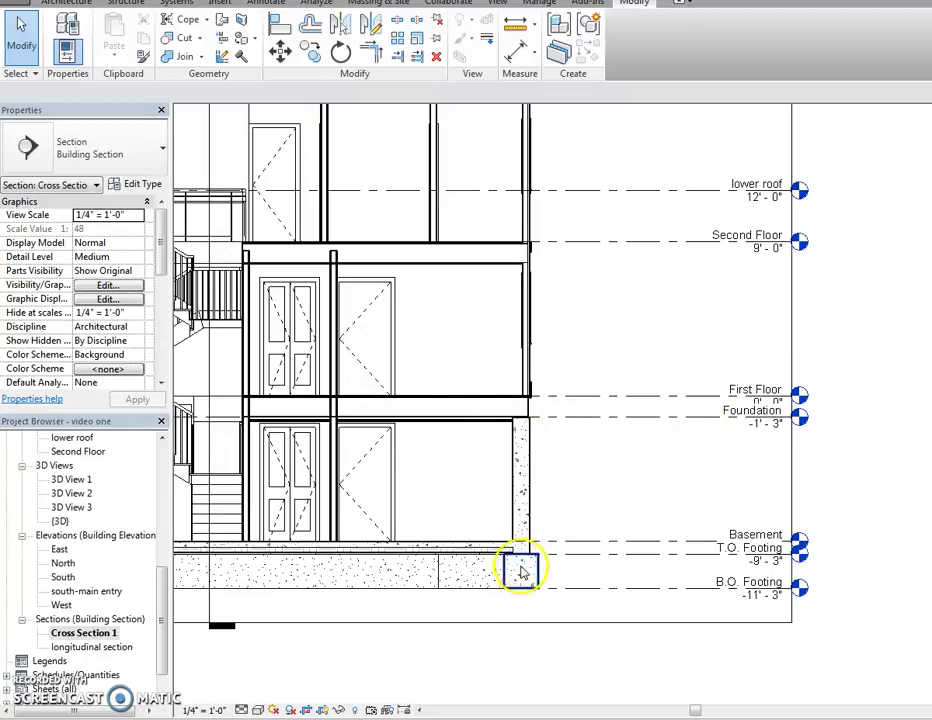
Change the B.O. Footing level elevation from -11' 3" to -10' 3"
double_click(733, 598)
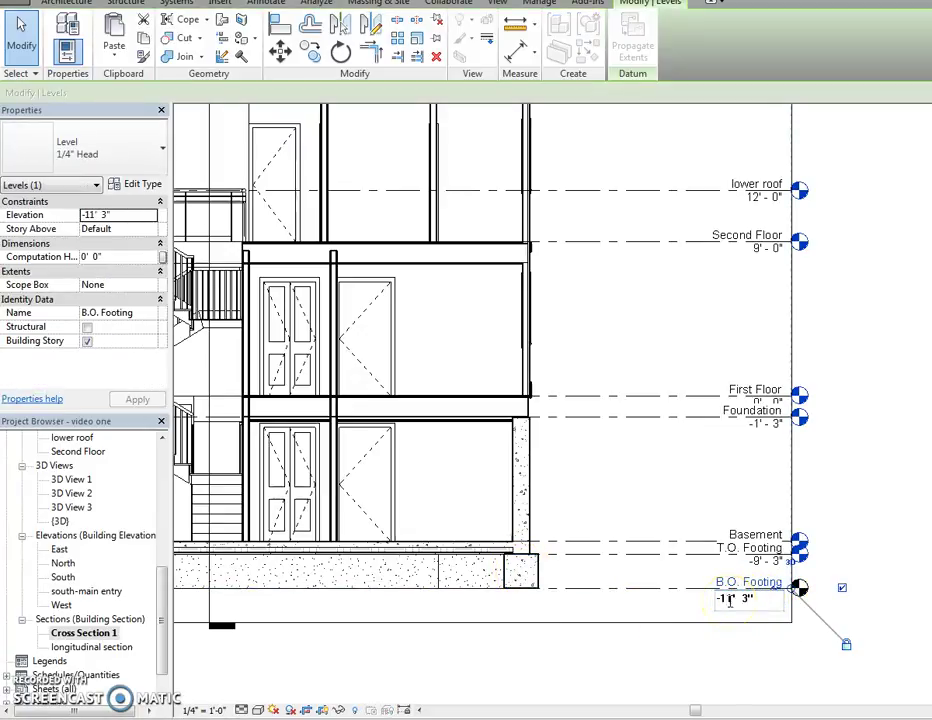
text(-10' 3")
key(Return)
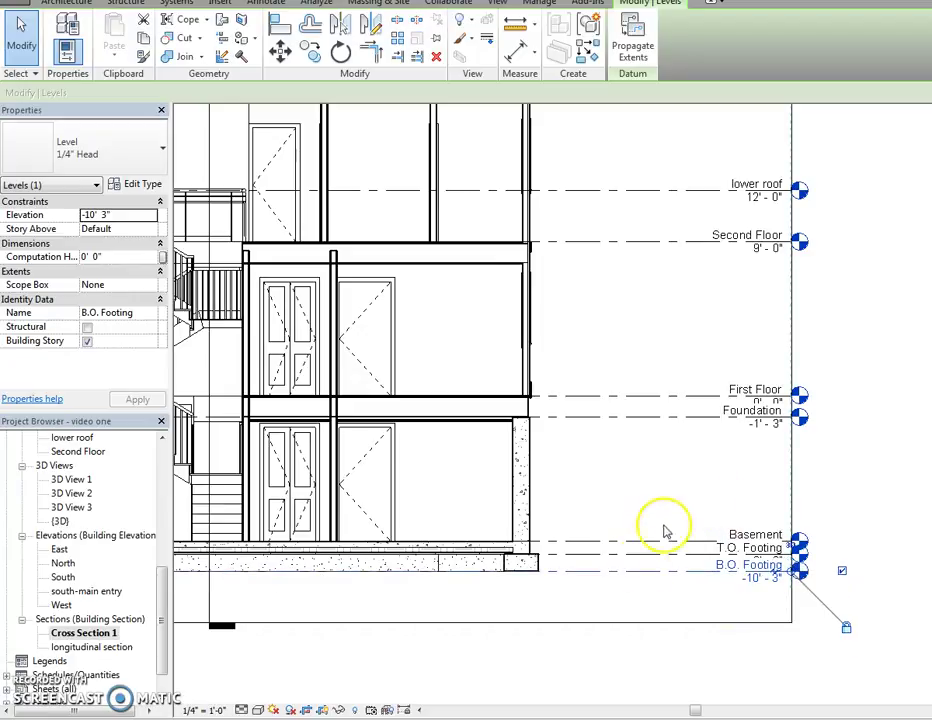
click(630, 592)
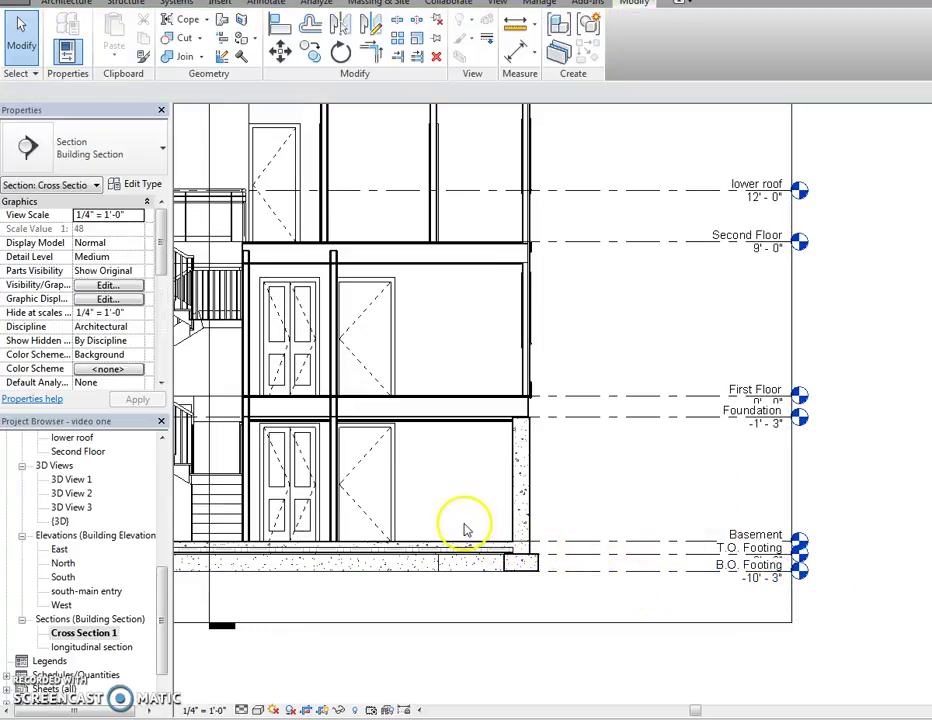
scroll(472, 470, down, 3)
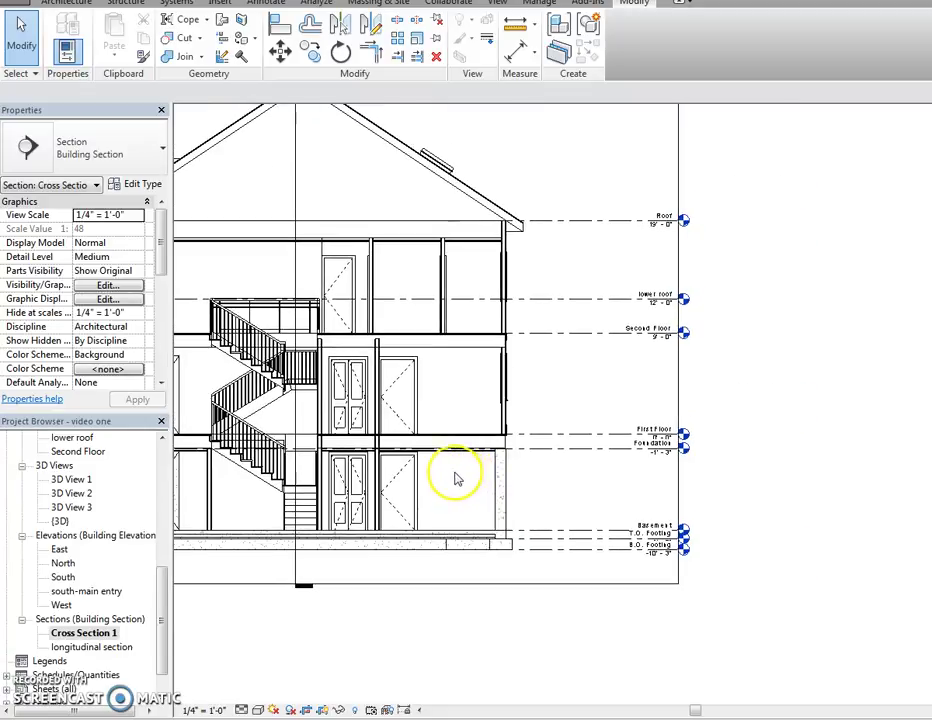
scroll(455, 472, down, 2)
scroll(493, 478, down, 1)
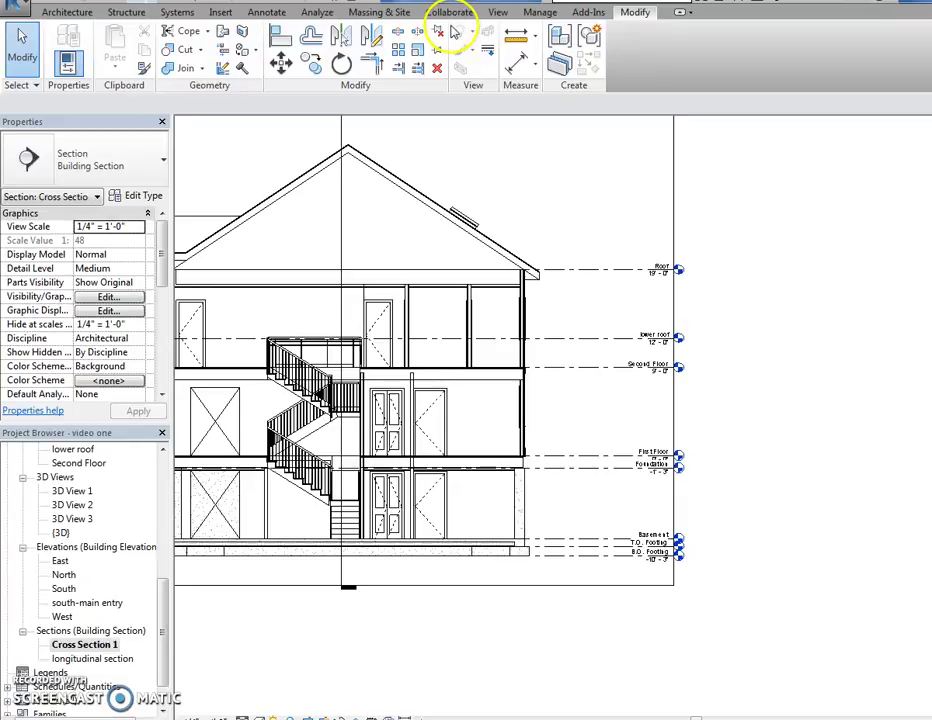
Draw a callout box framing the right exterior wall from above the eave to below the footing
click(78, 12)
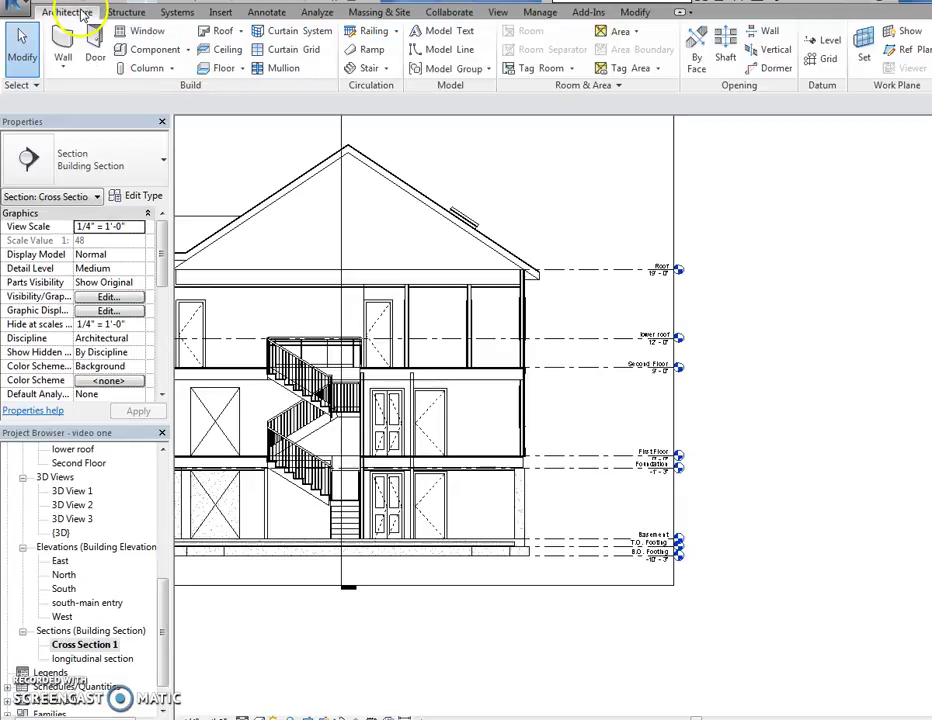
click(492, 12)
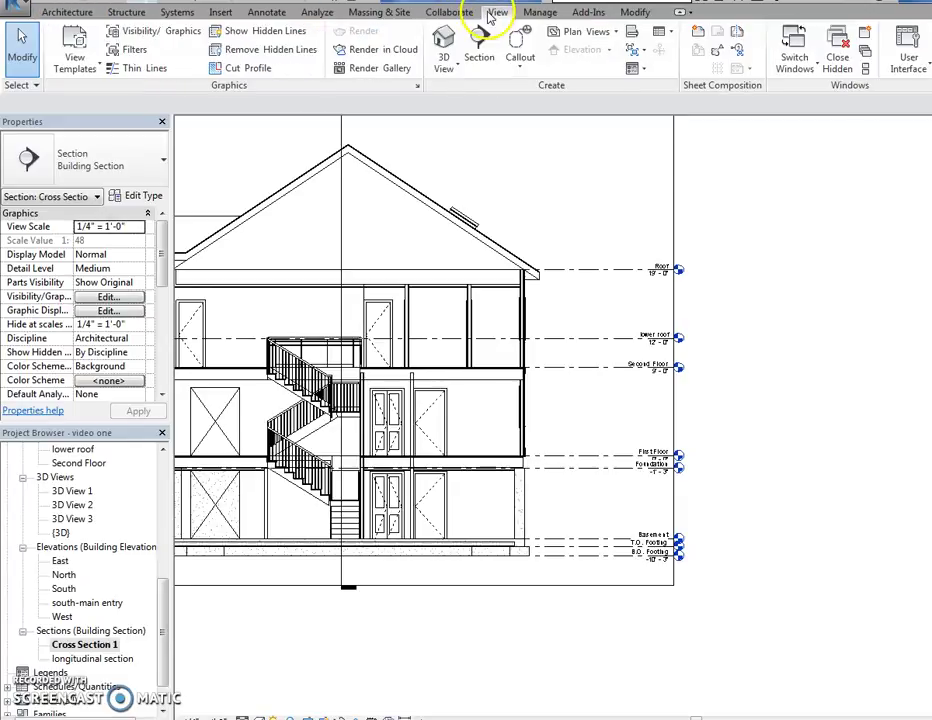
click(518, 62)
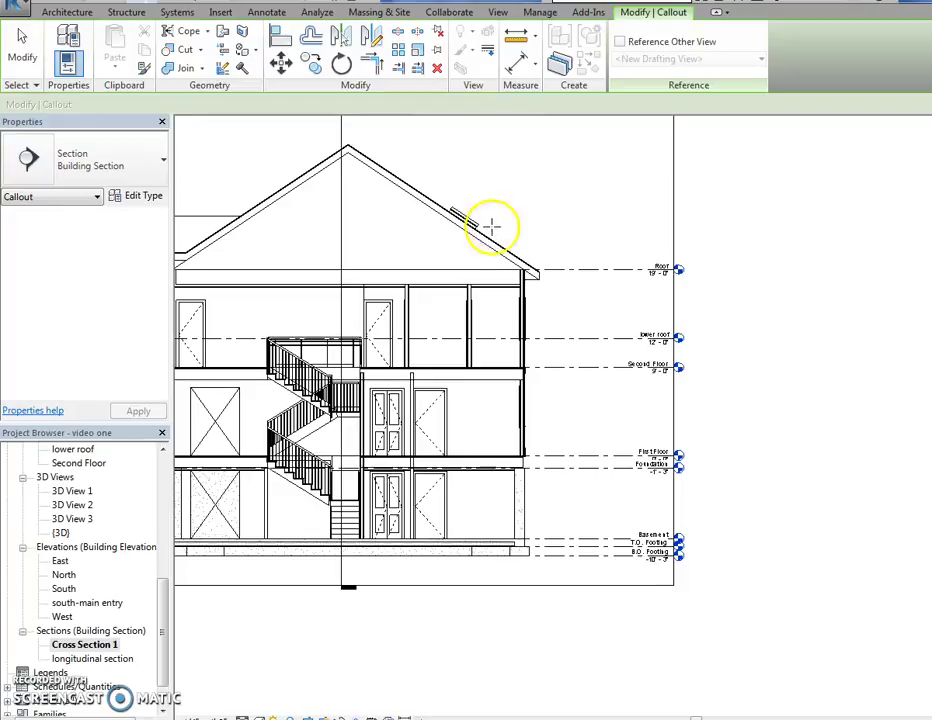
click(490, 219)
click(564, 571)
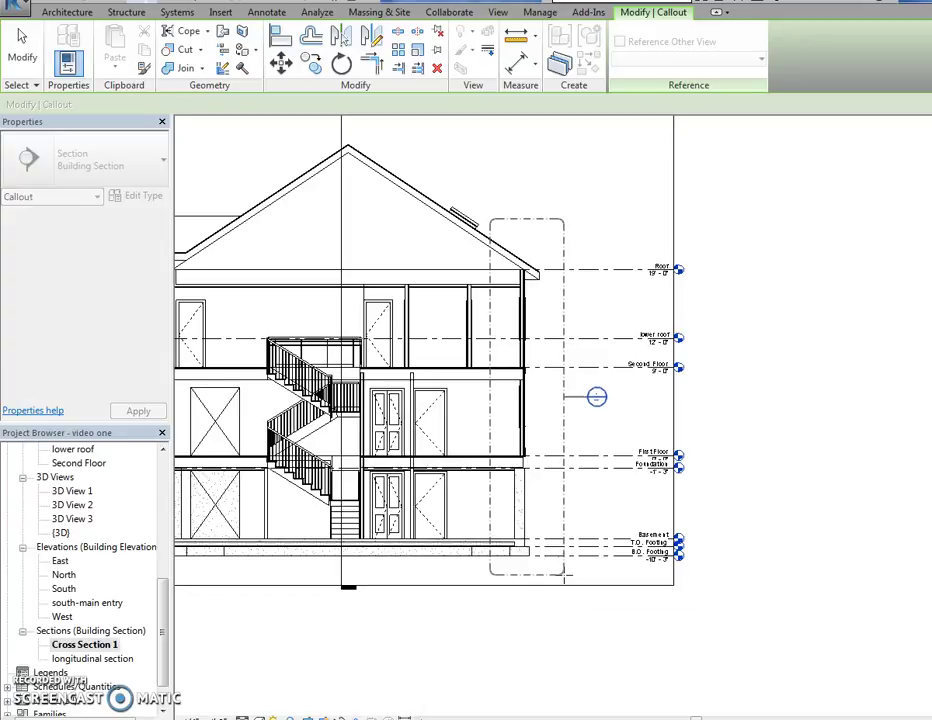
mouse_move(564, 575)
mouse_down()
mouse_move(572, 582)
mouse_move(556, 574)
mouse_up()
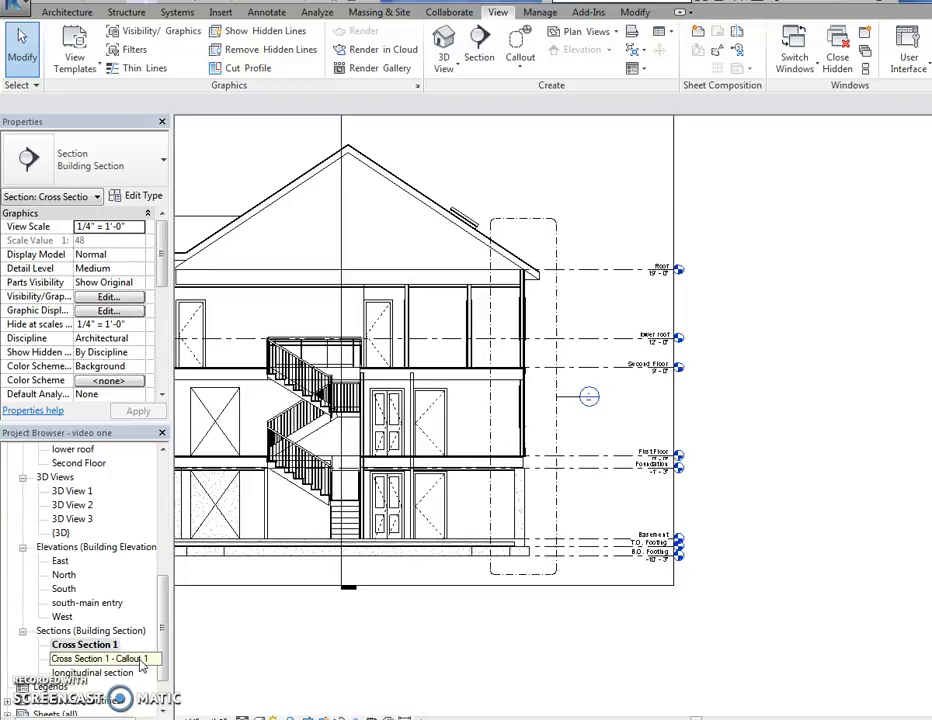
Open Cross Section 1 - Callout 1 and drag the crop region's right edge out to include the level markers
double_click(60, 660)
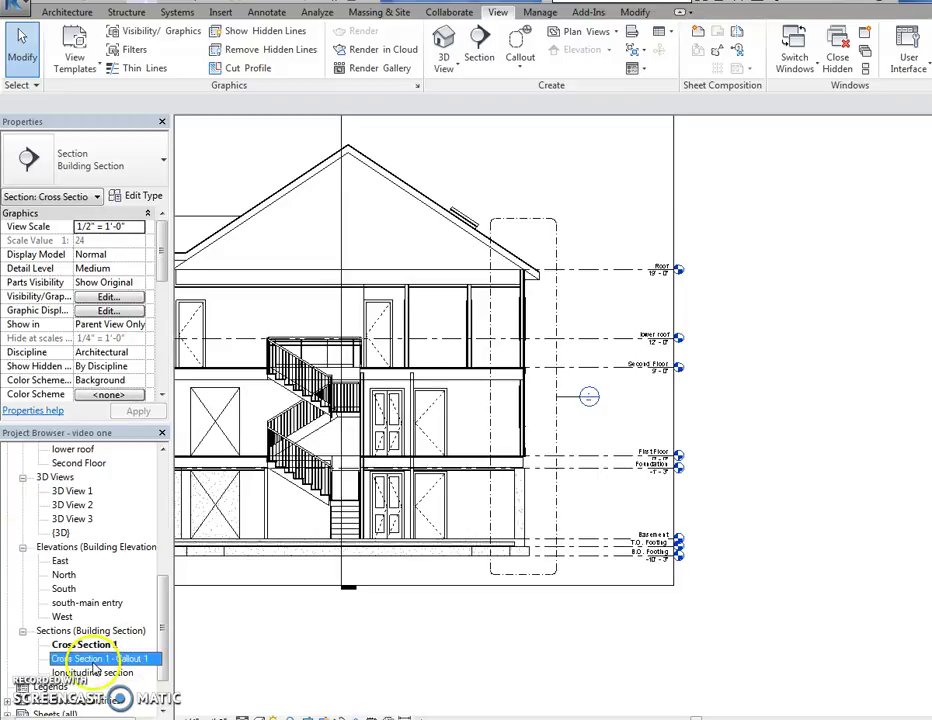
click(540, 527)
middle_drag(649, 499, 557, 420)
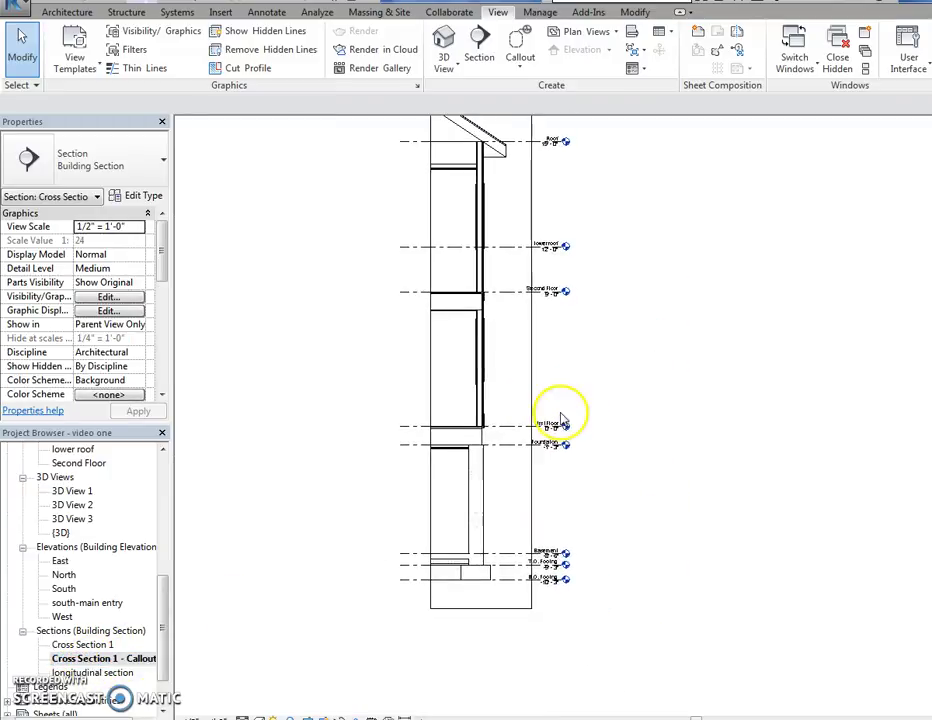
click(531, 362)
middle_drag(531, 362, 538, 397)
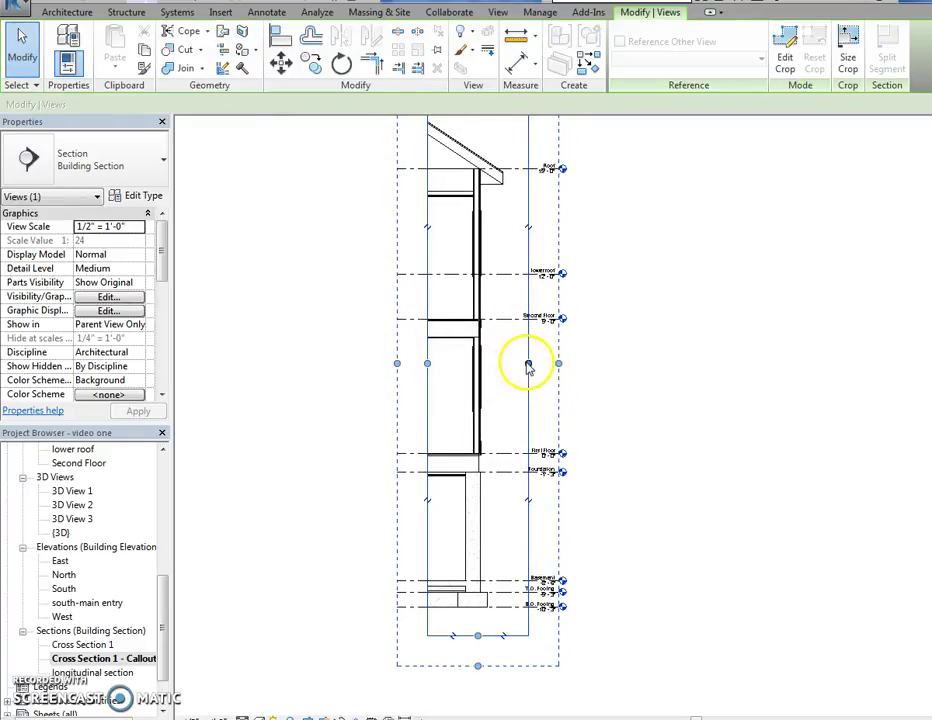
drag(529, 364, 671, 368)
click(597, 370)
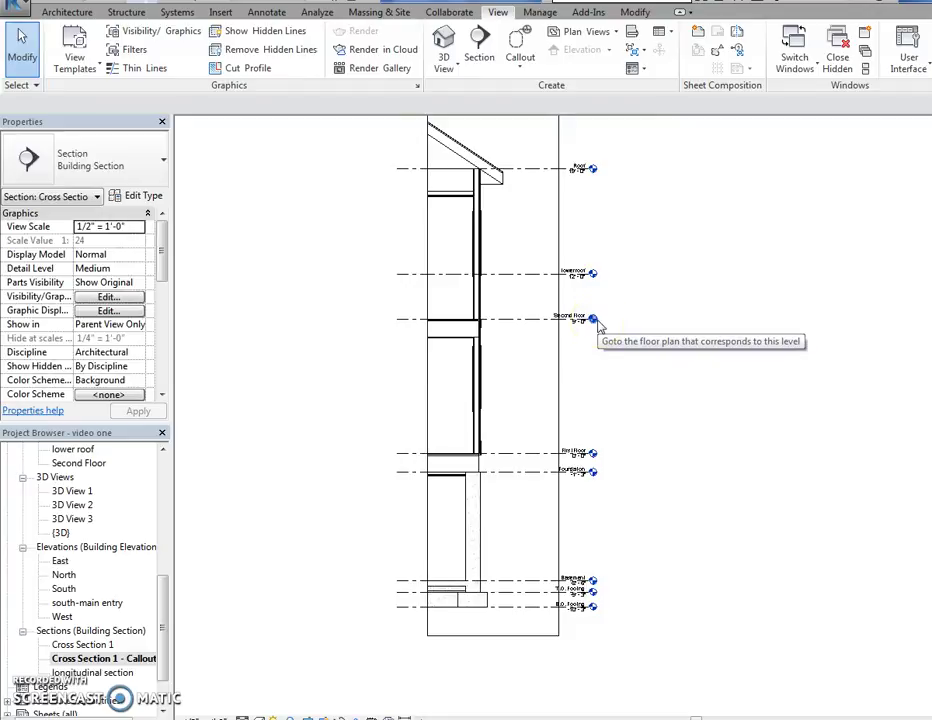
click(594, 321)
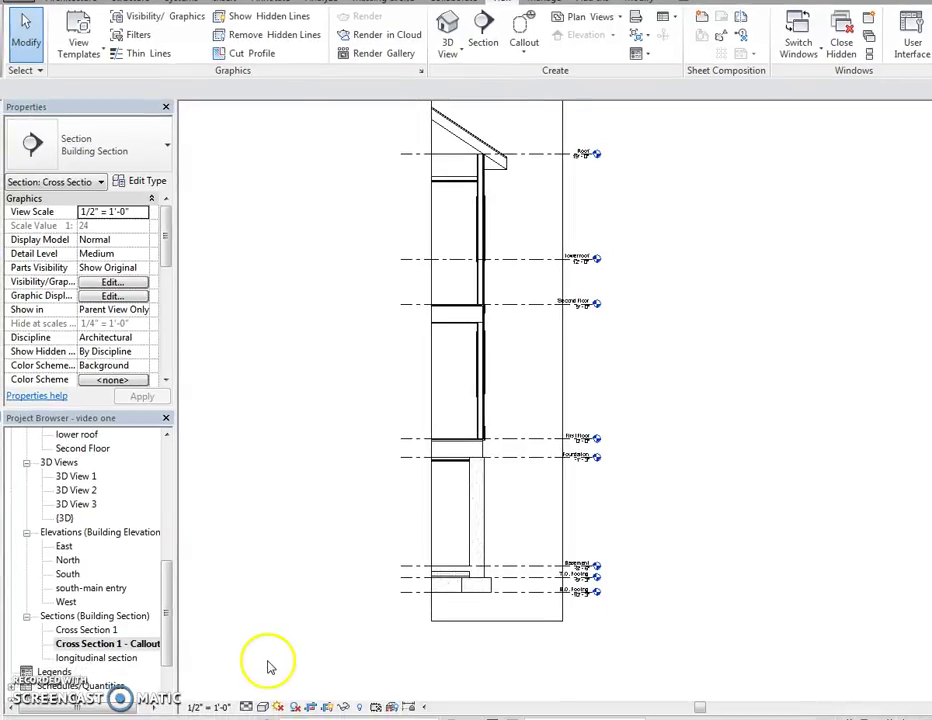
Set the callout view to 3/4" = 1'-0" scale and Fine detail, then zoom to the foundation and footing
click(205, 707)
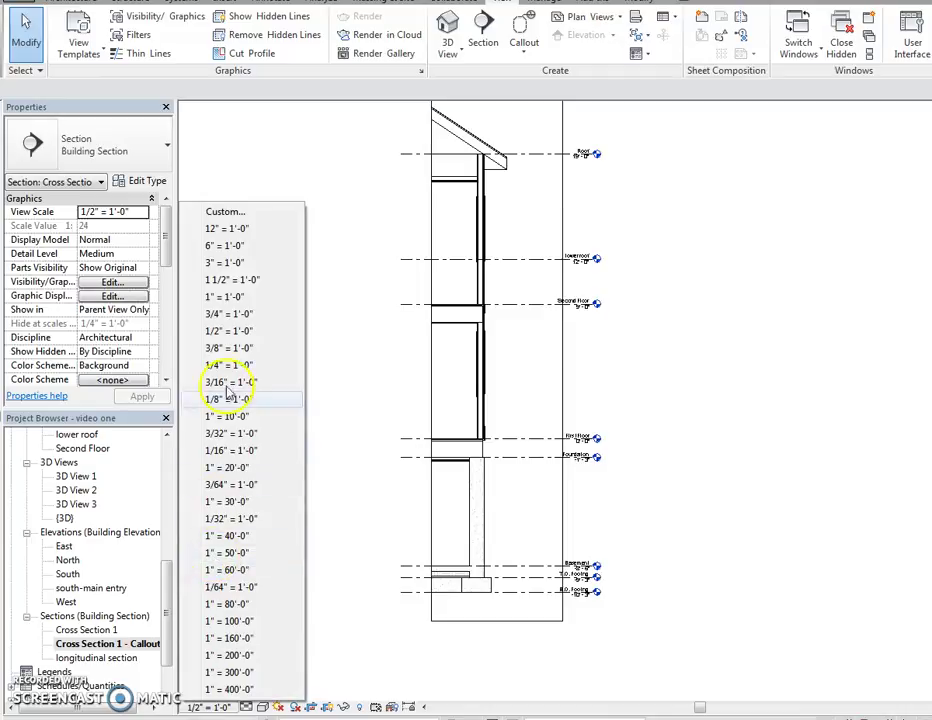
click(226, 313)
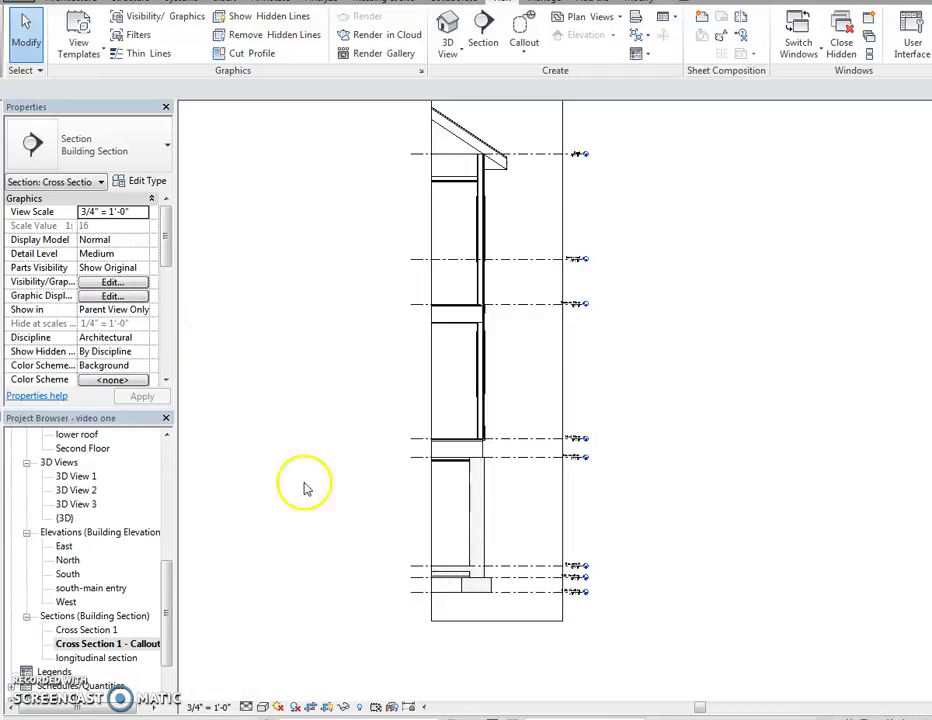
click(247, 710)
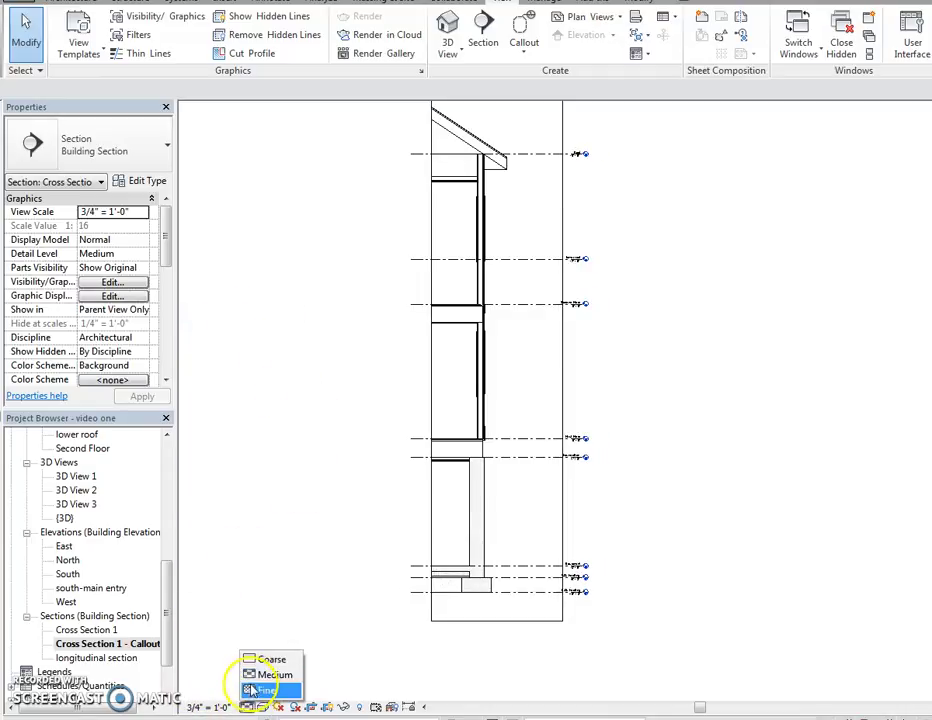
click(252, 689)
scroll(443, 520, up, 2)
scroll(557, 503, up, 2)
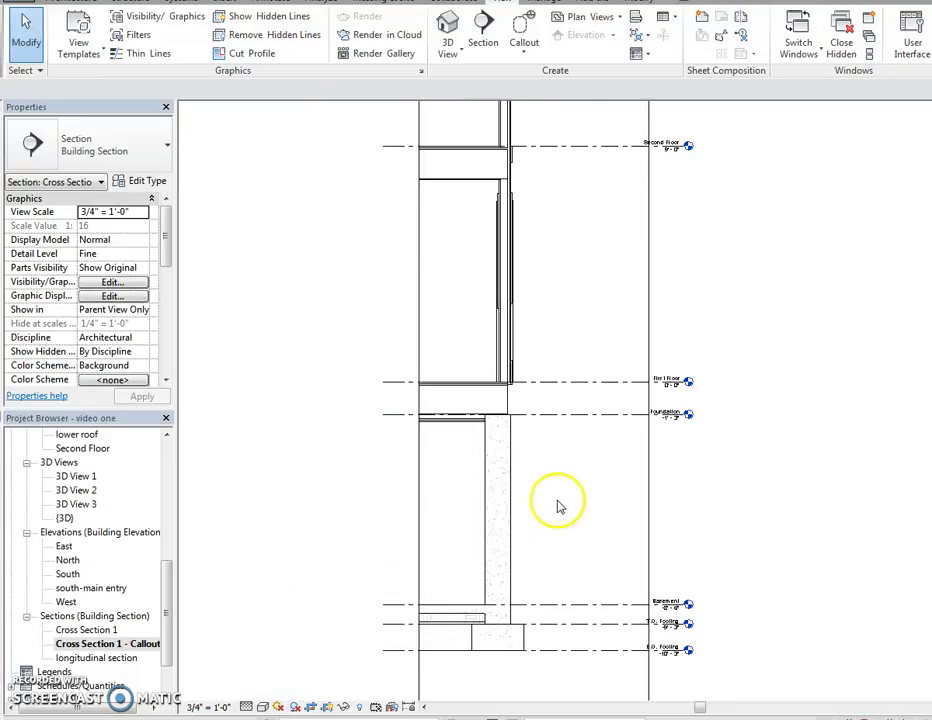
middle_drag(551, 505, 453, 412)
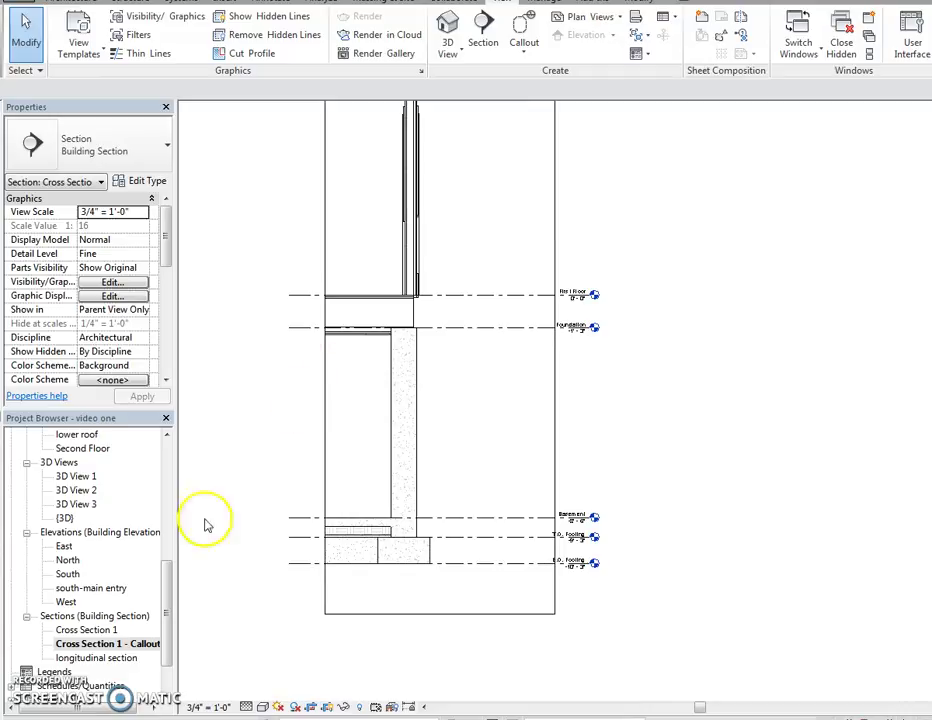
scroll(511, 360, up, 1)
middle_drag(511, 360, 522, 366)
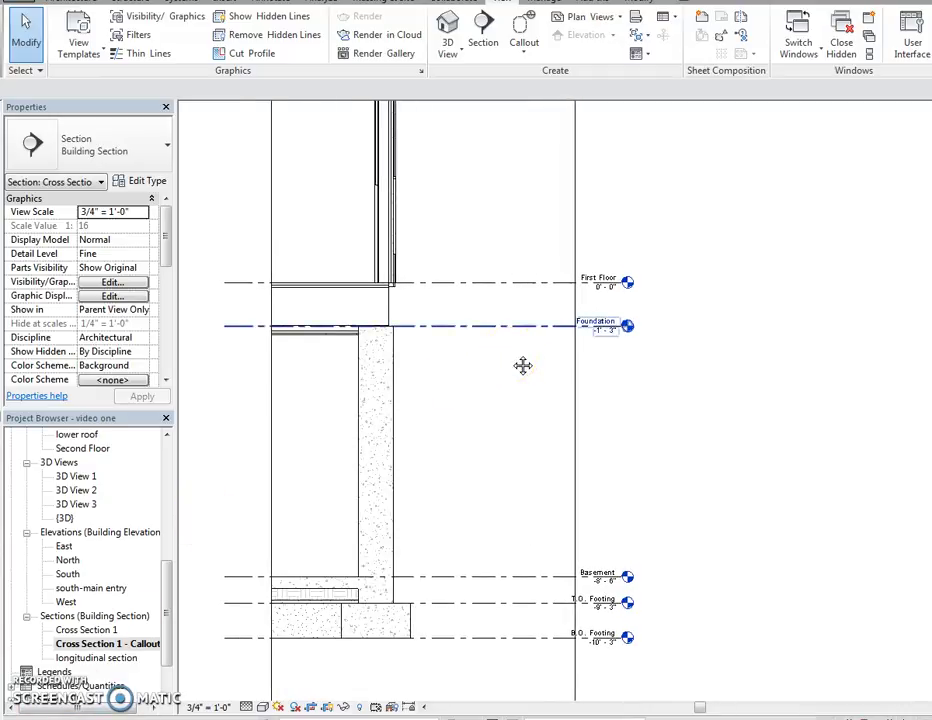
Change the Foundation level's elevation from -1' 3" to -1' 4 1/2"
click(522, 366)
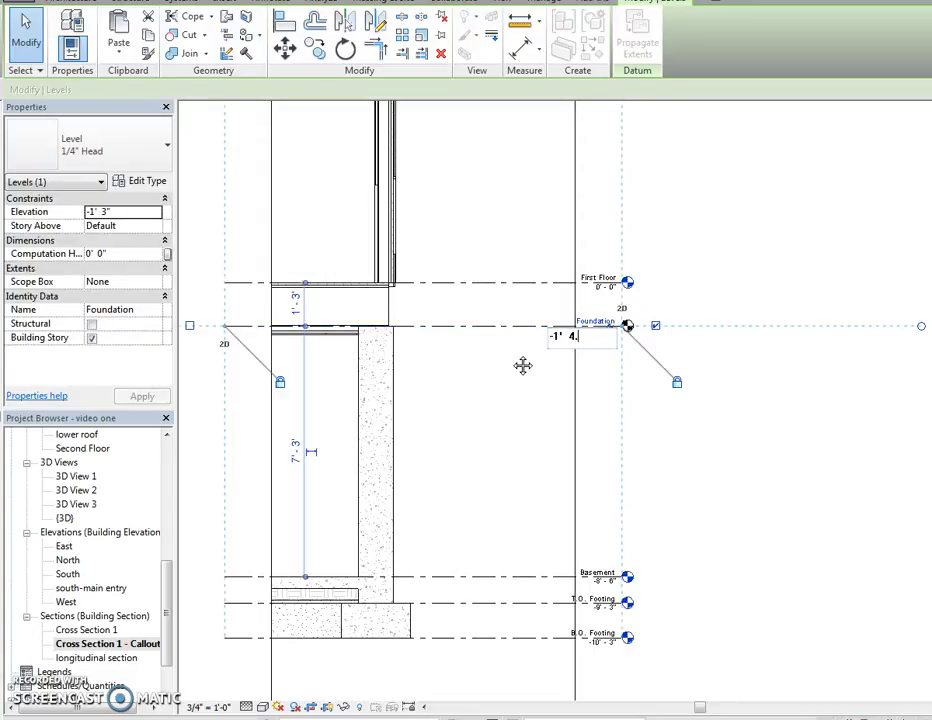
click(514, 400)
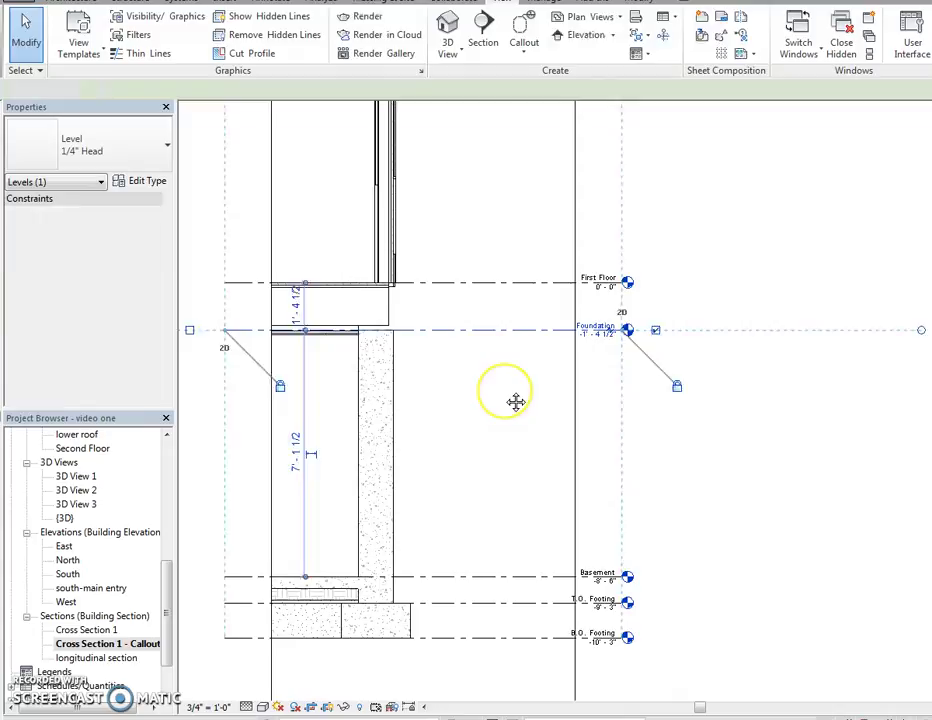
scroll(516, 402, up, 1)
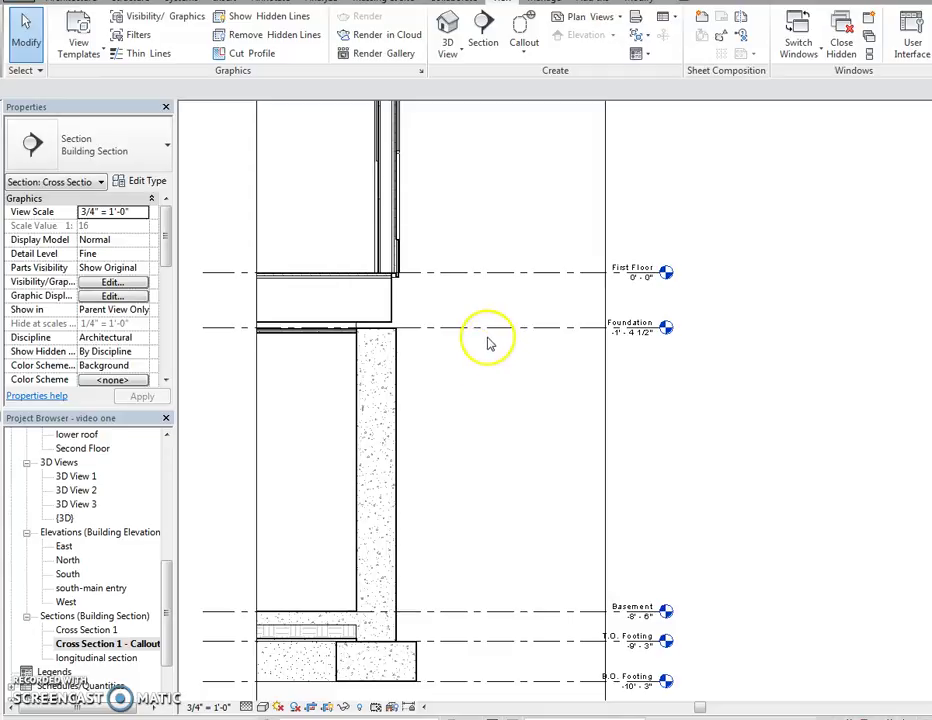
middle_drag(453, 208, 460, 229)
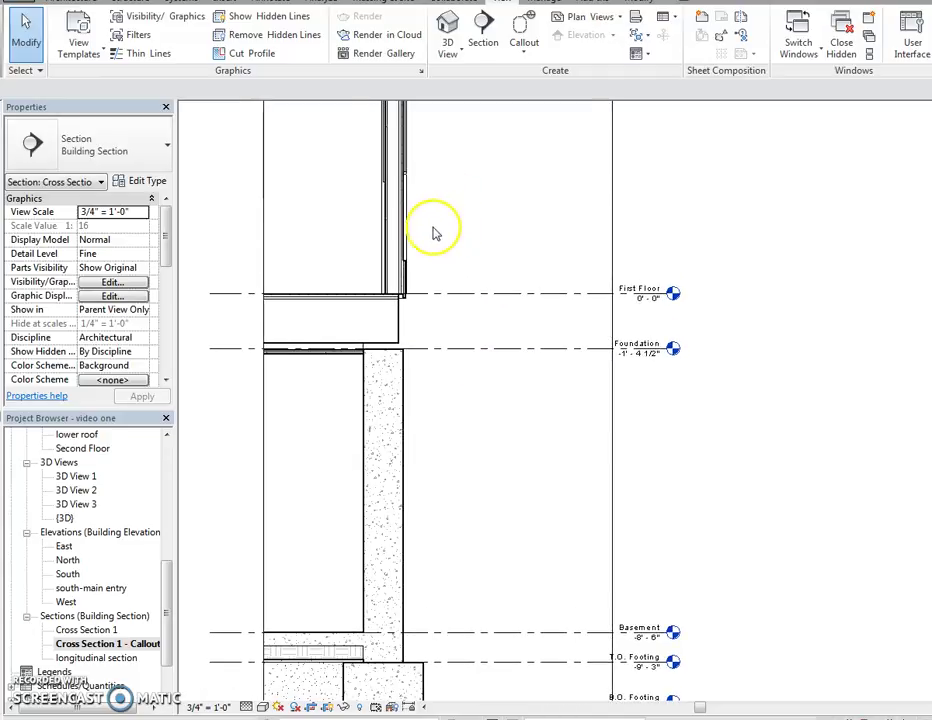
click(388, 265)
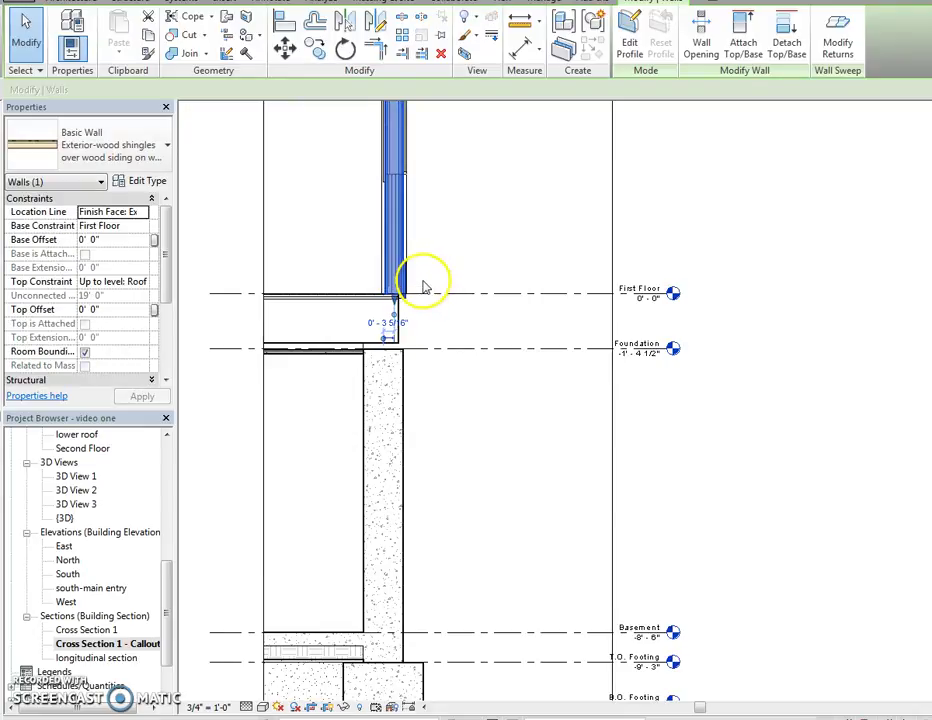
click(148, 184)
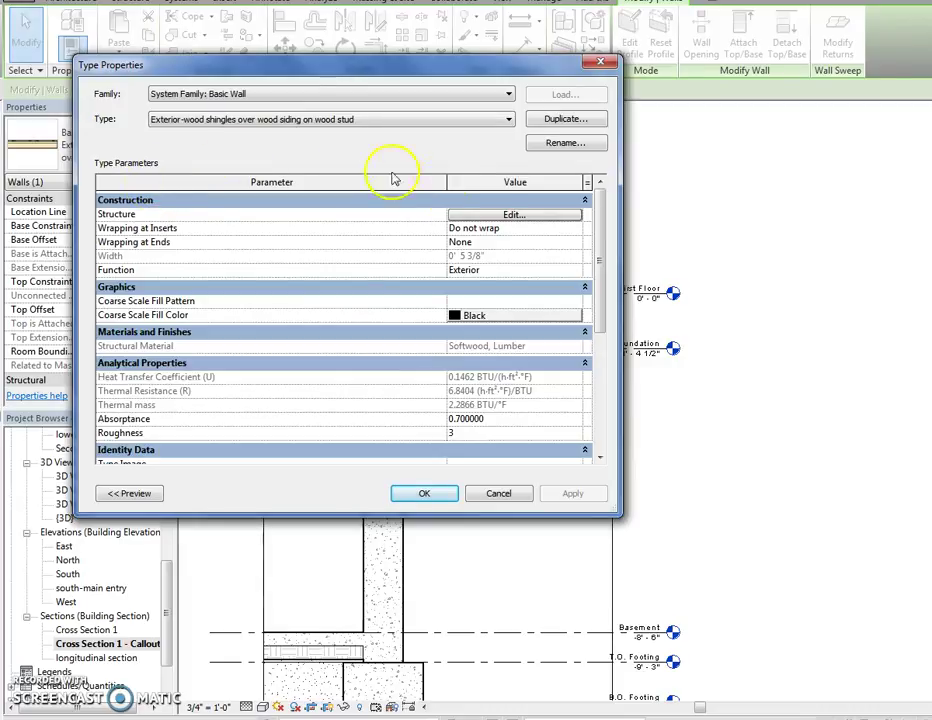
click(489, 215)
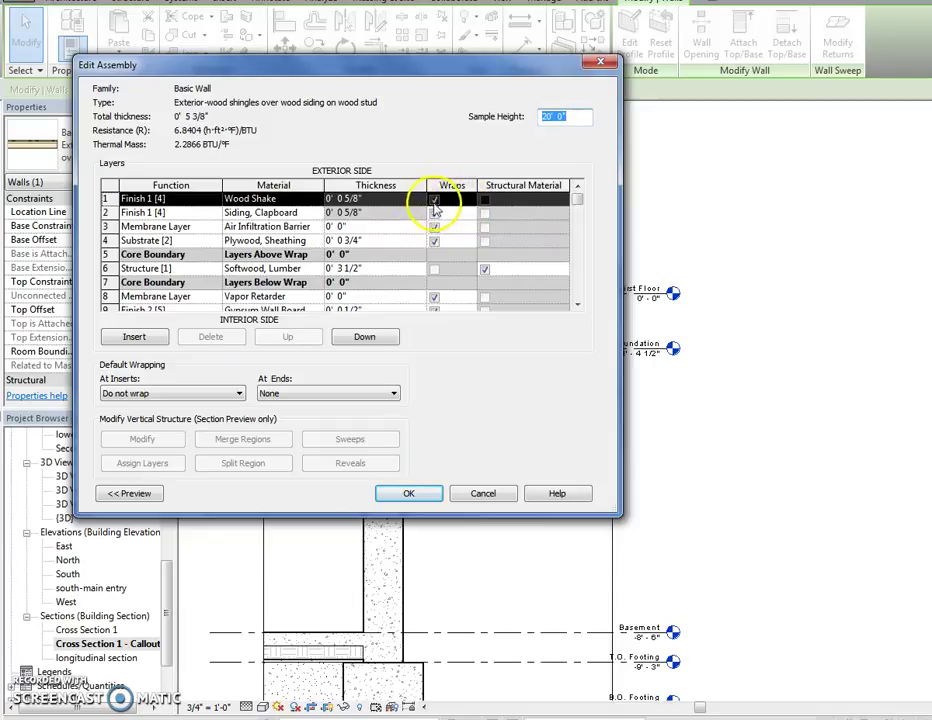
click(143, 494)
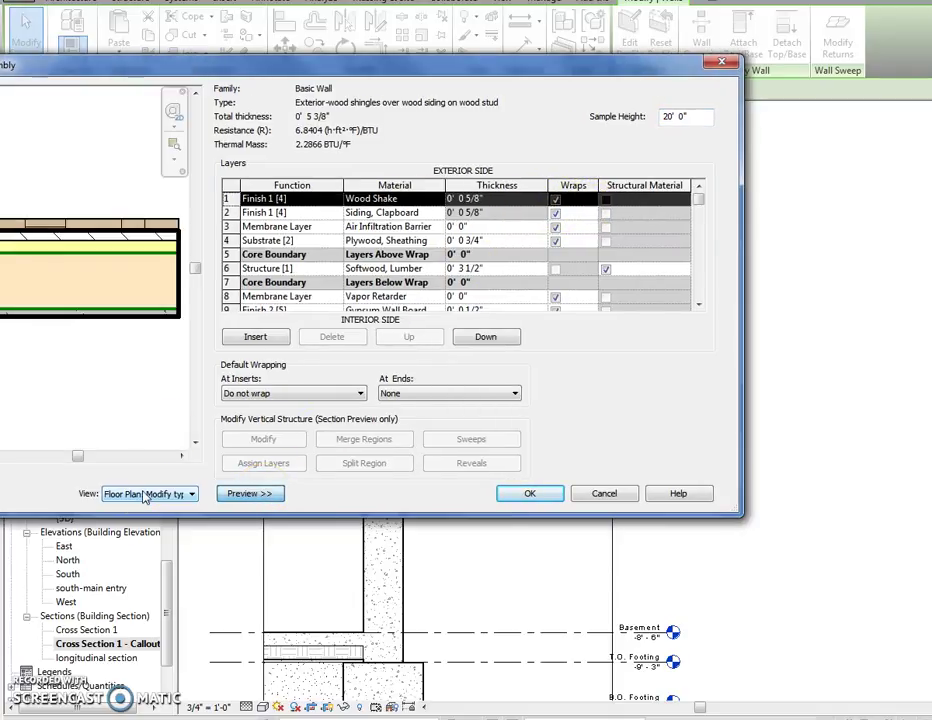
drag(310, 70, 420, 70)
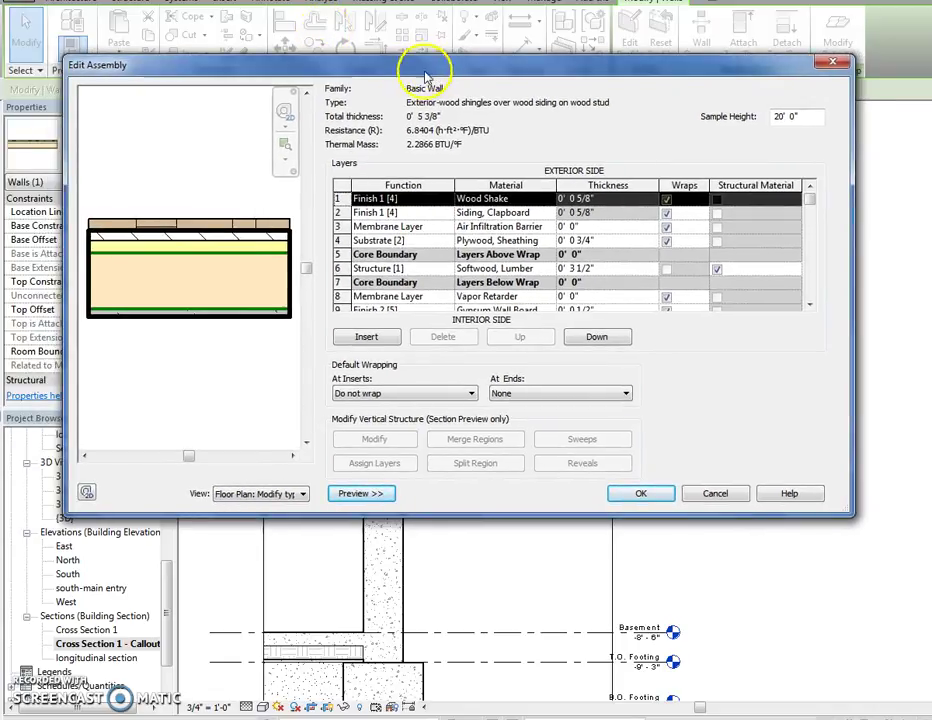
click(270, 493)
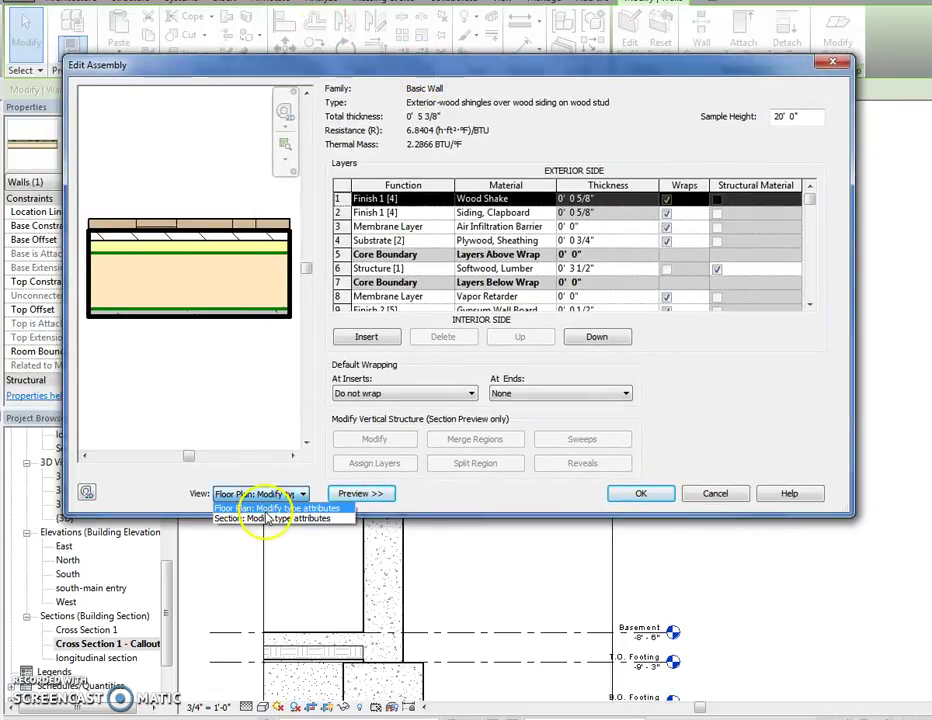
click(268, 518)
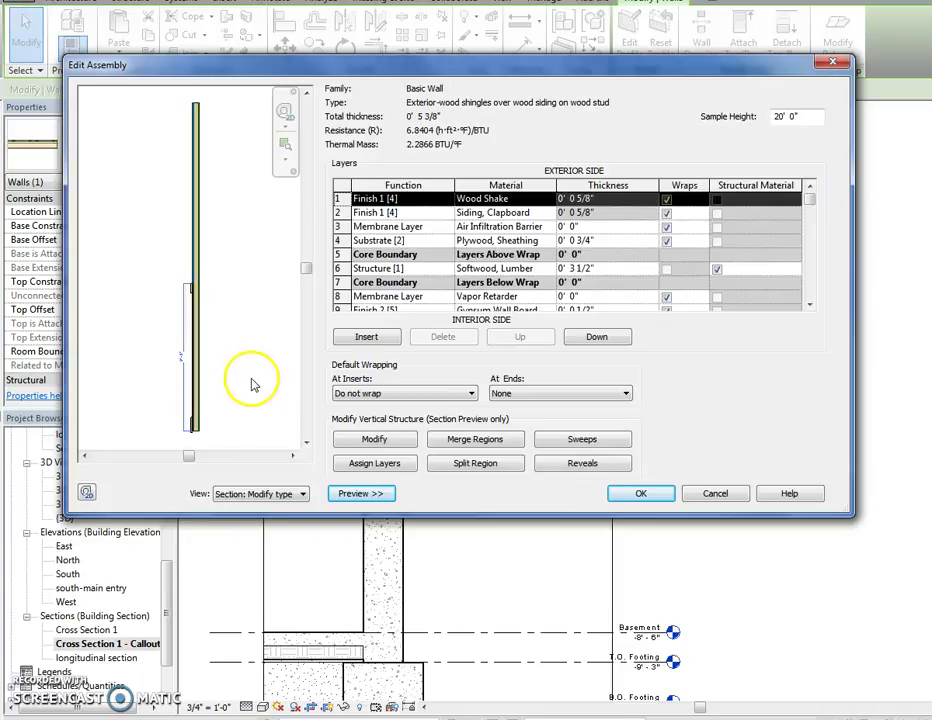
mouse_move(253, 384)
middle_down()
mouse_move(252, 410)
mouse_move(245, 368)
mouse_move(245, 403)
middle_up()
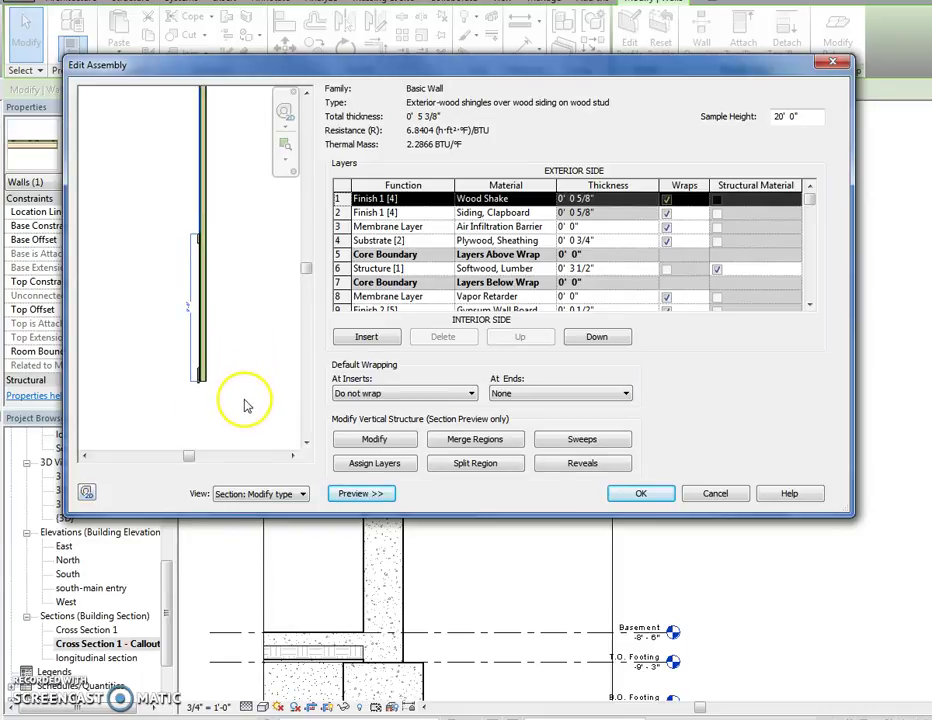
scroll(247, 405, up, 1)
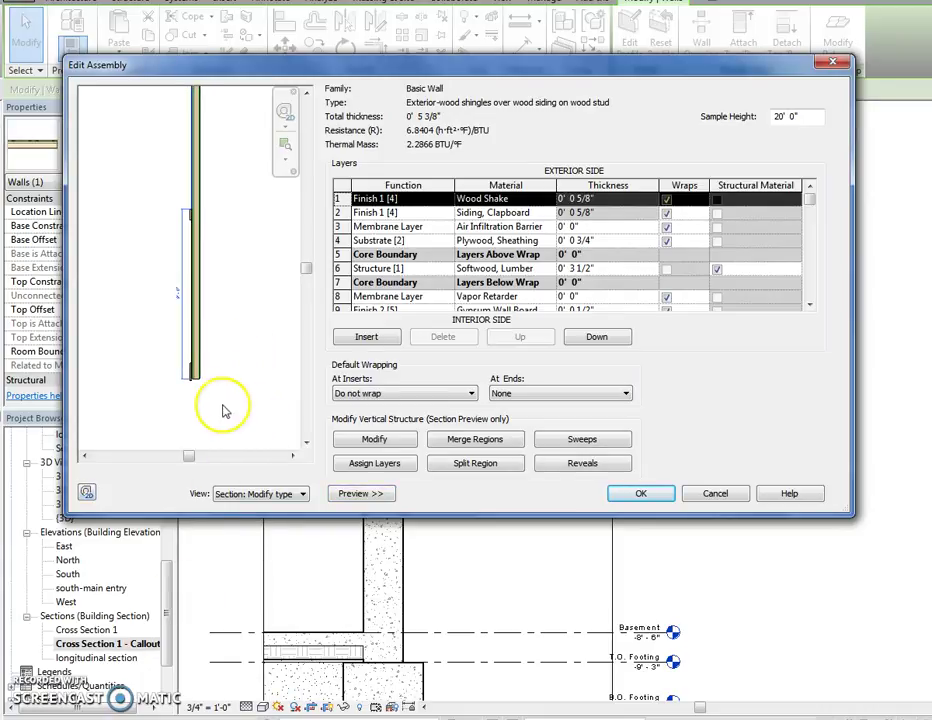
scroll(225, 408, up, 5)
scroll(122, 340, up, 5)
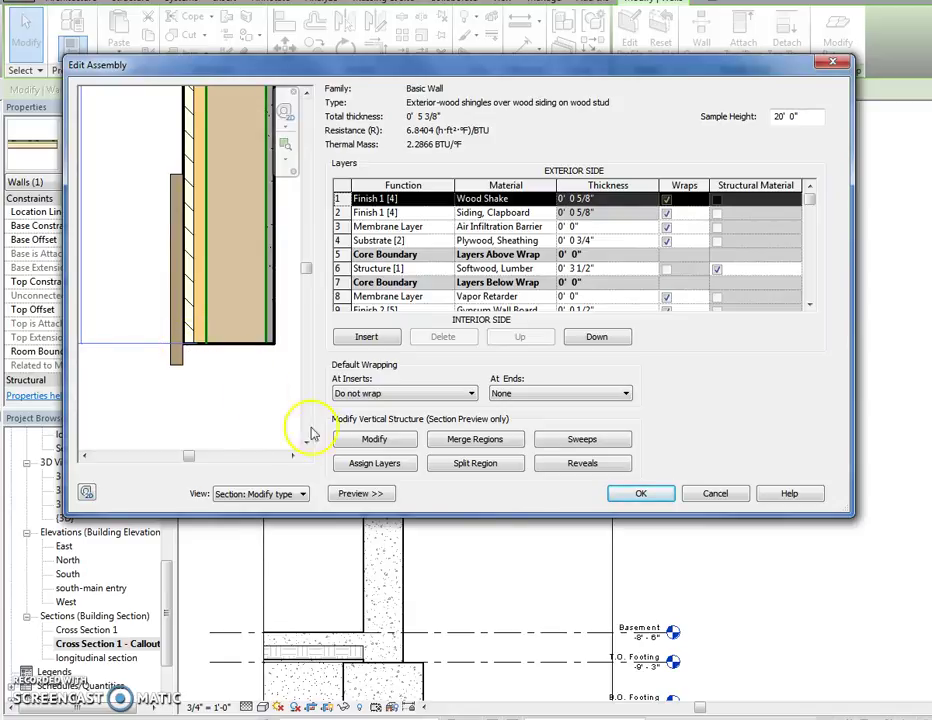
click(352, 446)
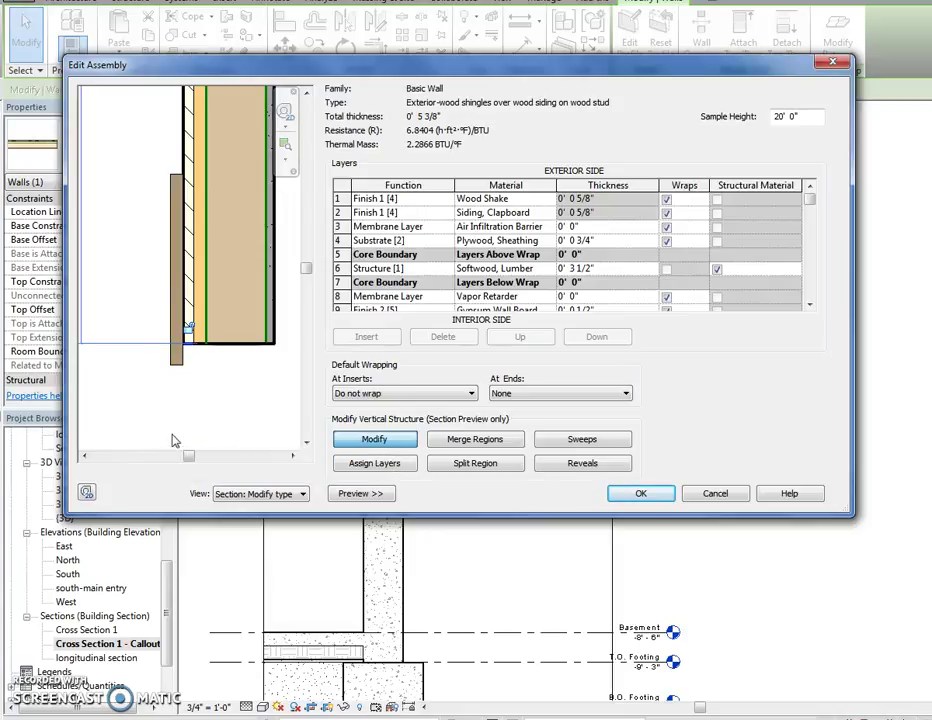
click(640, 494)
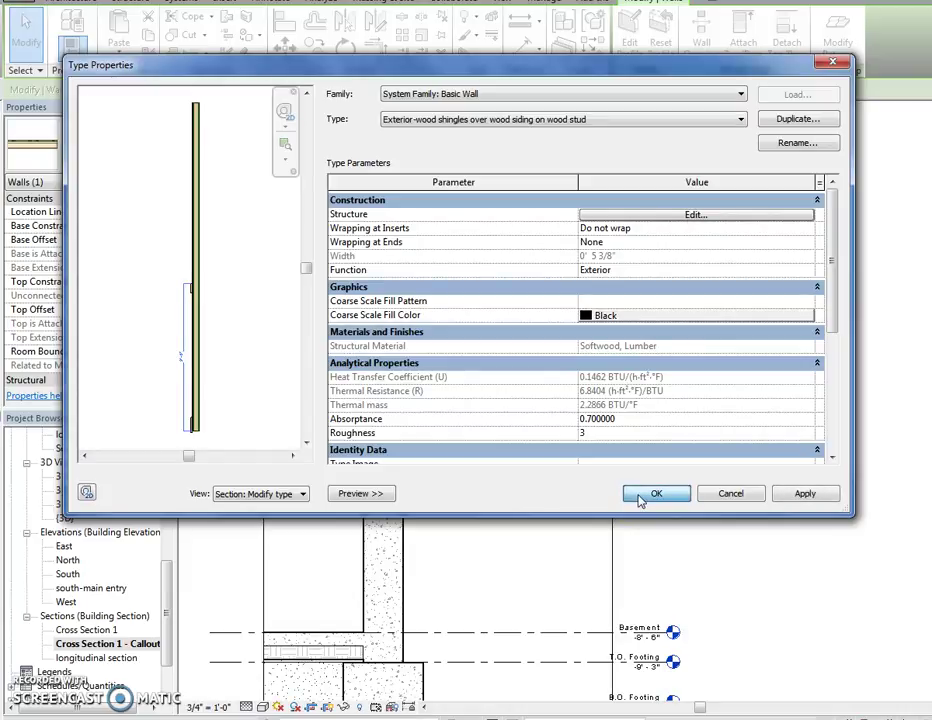
click(640, 497)
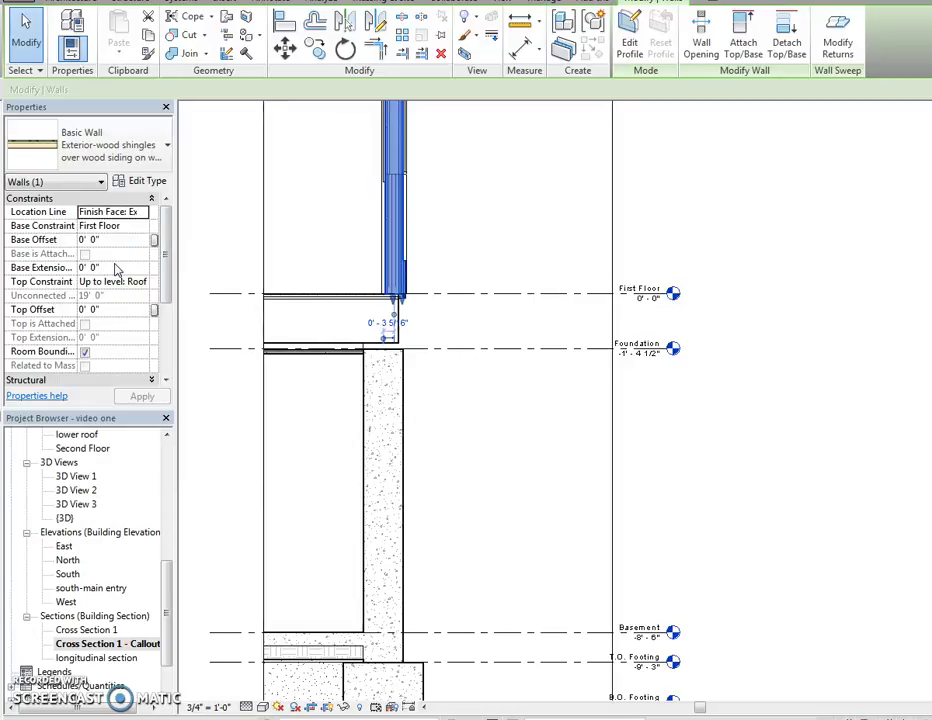
Give the shingle wall a Base Extension Distance of -1' 4" and check it reaches the Foundation level
click(111, 267)
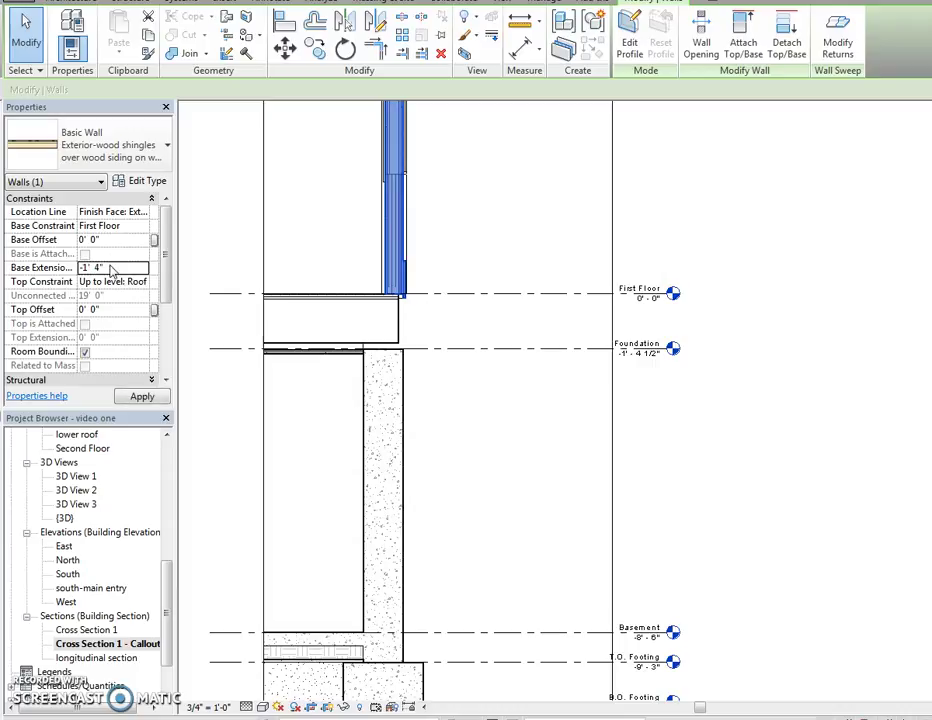
click(133, 399)
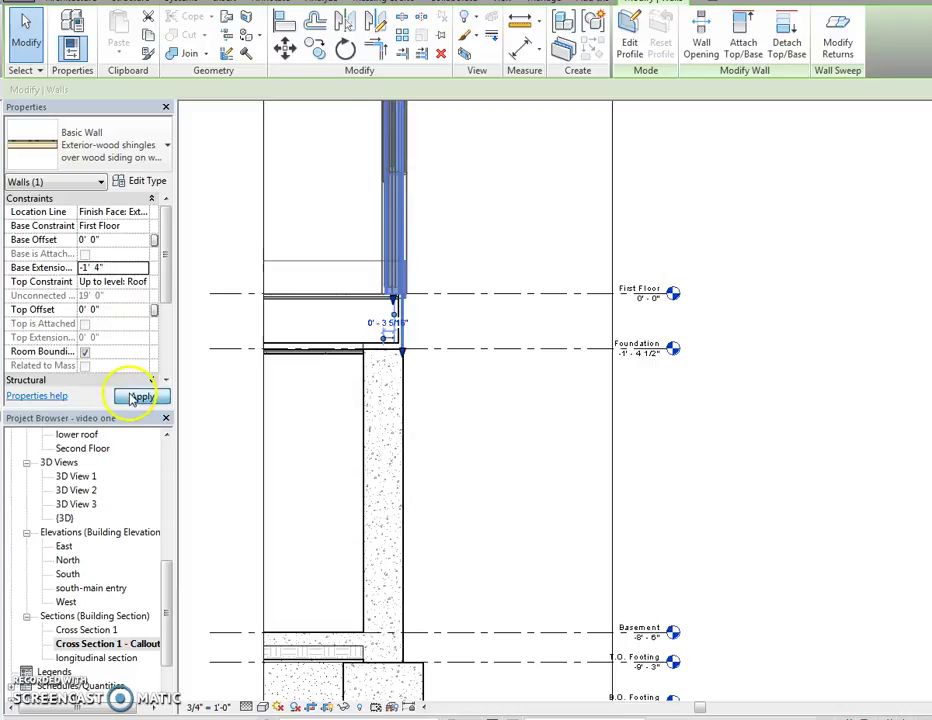
click(401, 320)
scroll(403, 358, up, 3)
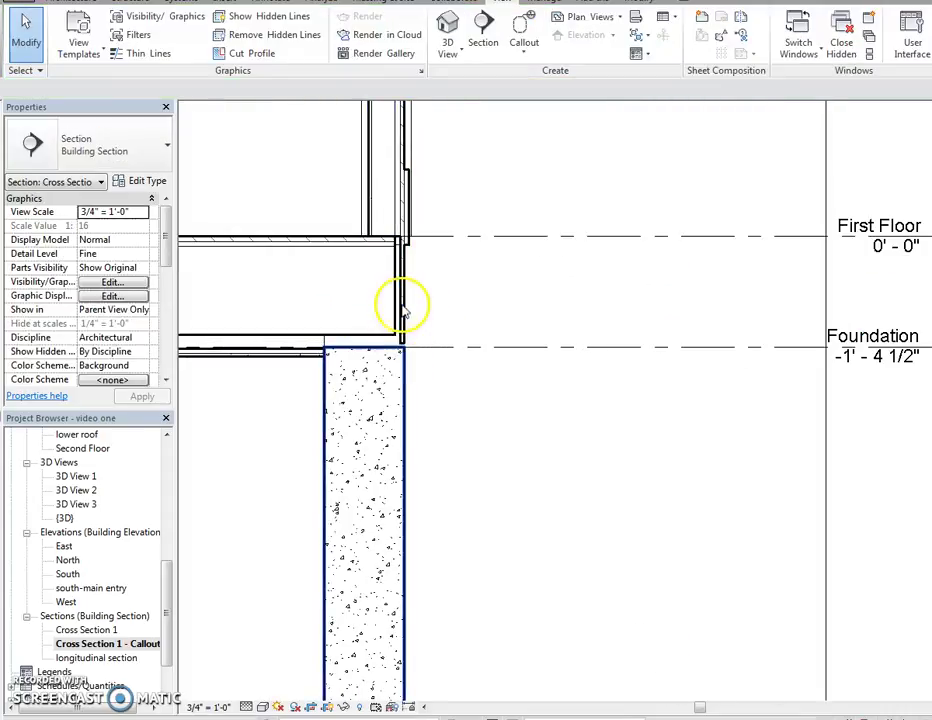
click(401, 338)
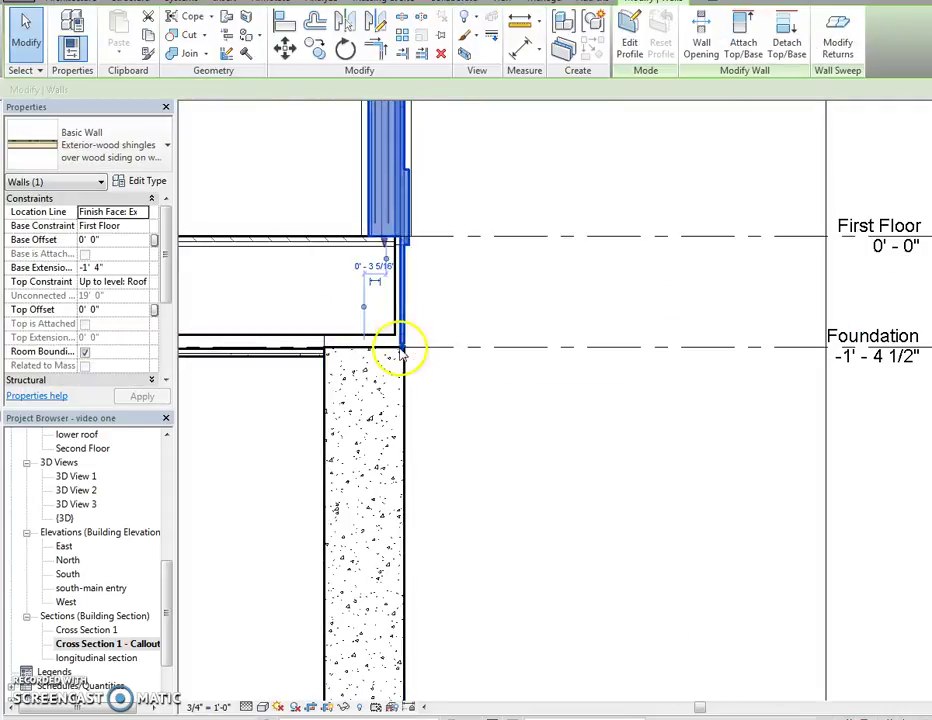
click(443, 390)
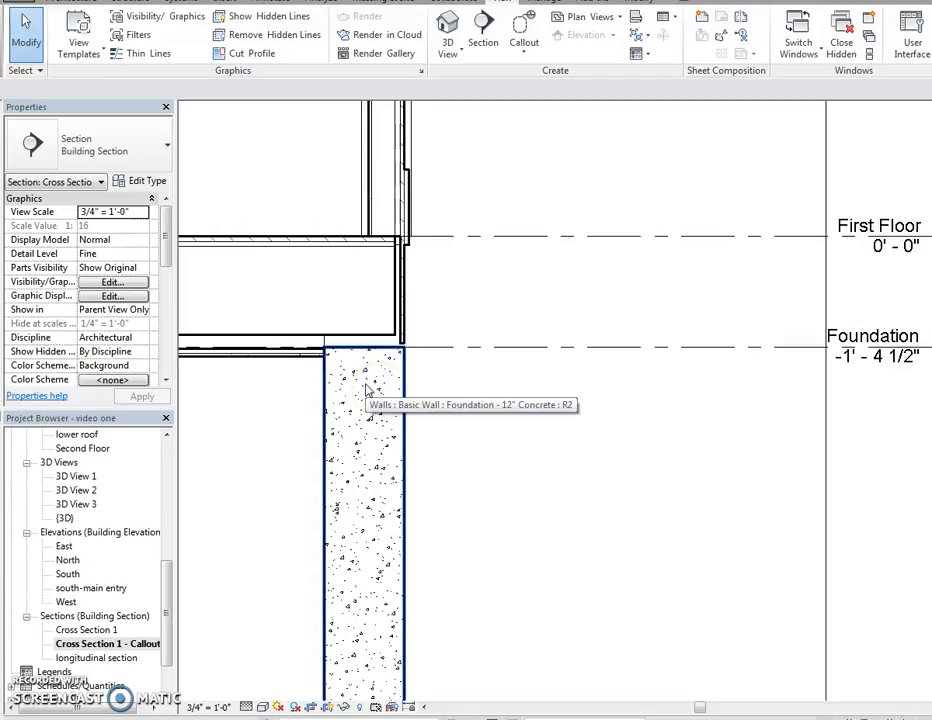
scroll(422, 495, down, 5)
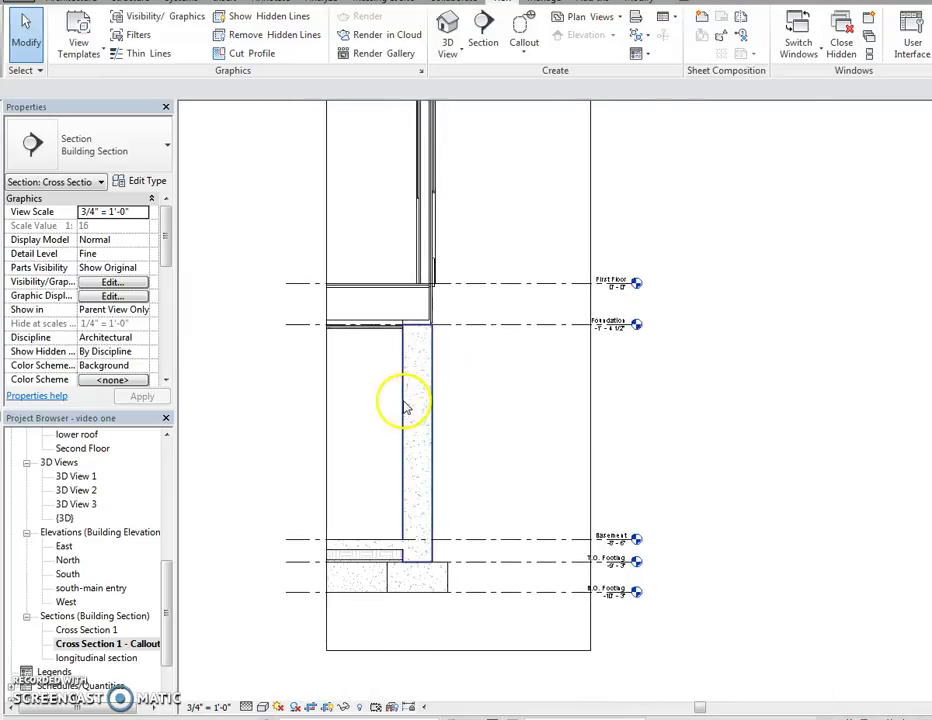
Open the longitudinal section and draw a callout around the house's left wall
double_click(110, 630)
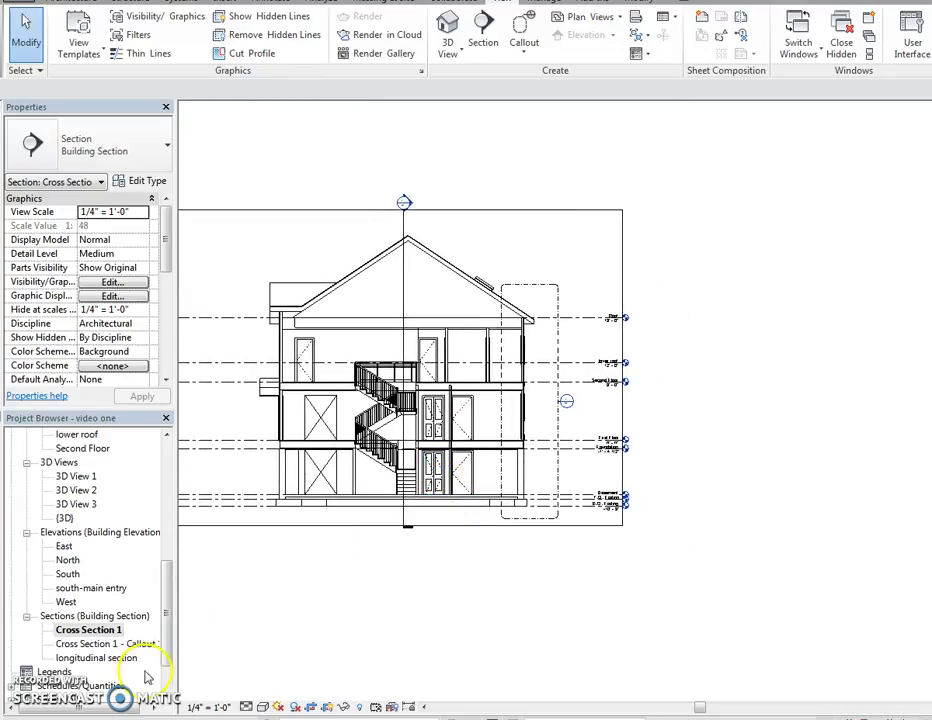
double_click(108, 659)
scroll(393, 449, down, 5)
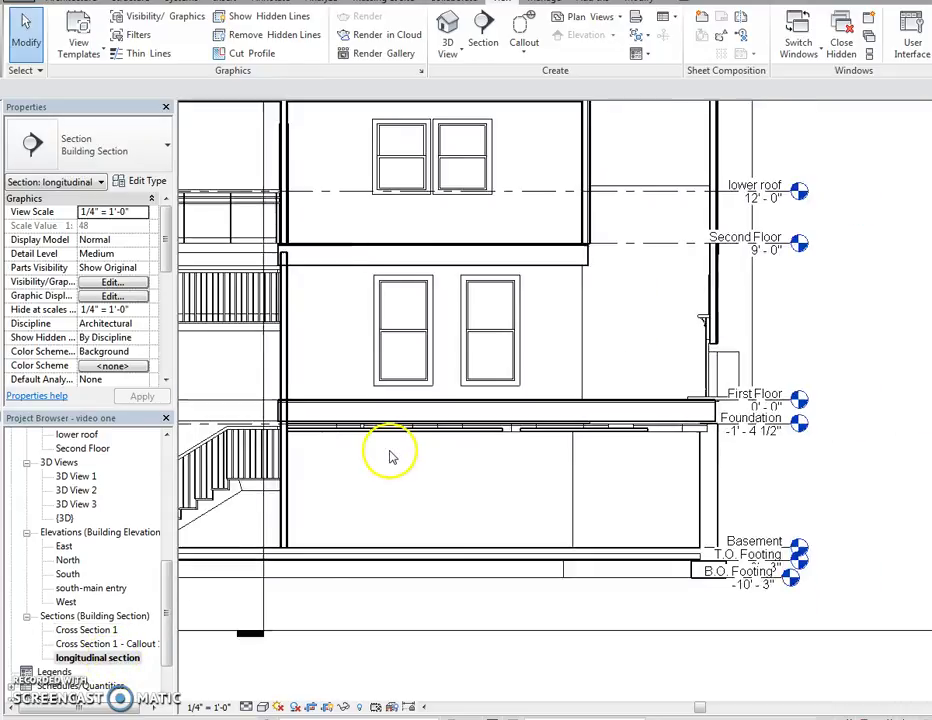
middle_drag(389, 447, 651, 430)
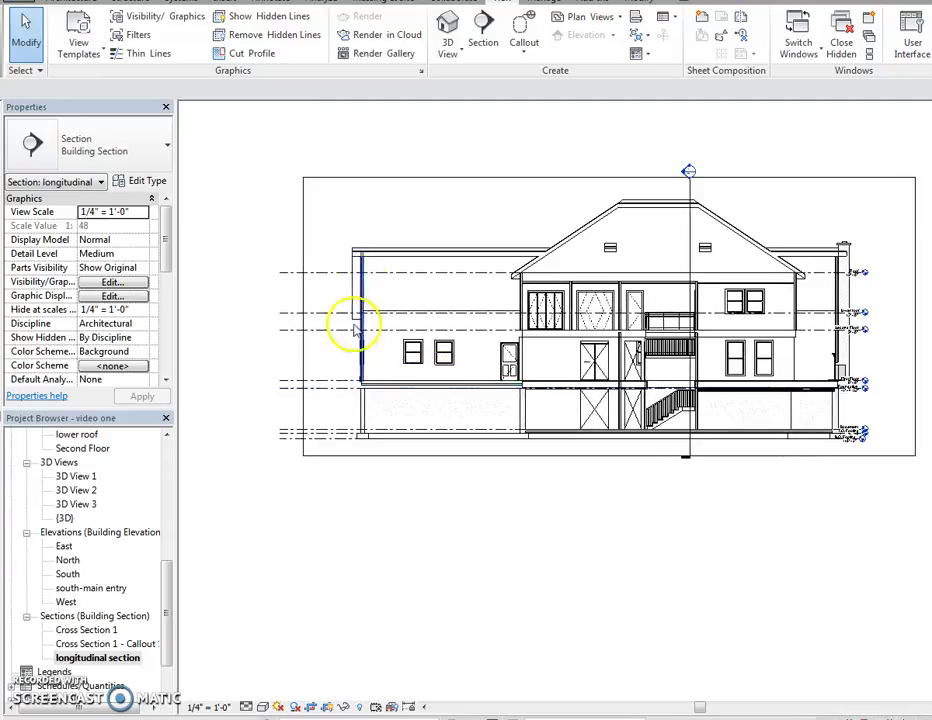
scroll(352, 400, up, 3)
middle_drag(350, 401, 345, 413)
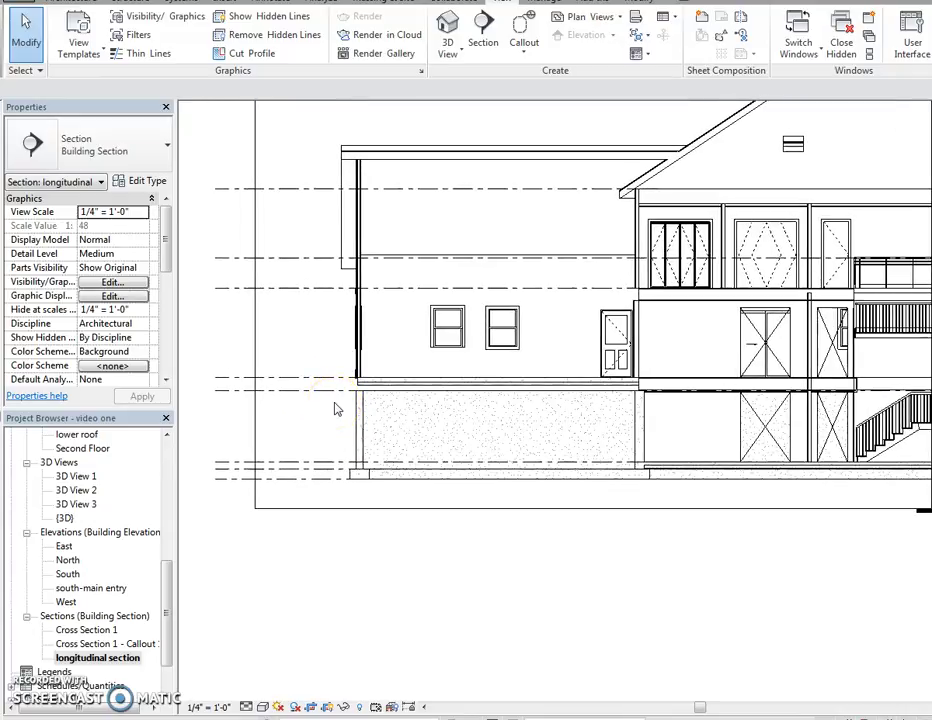
click(522, 26)
click(323, 122)
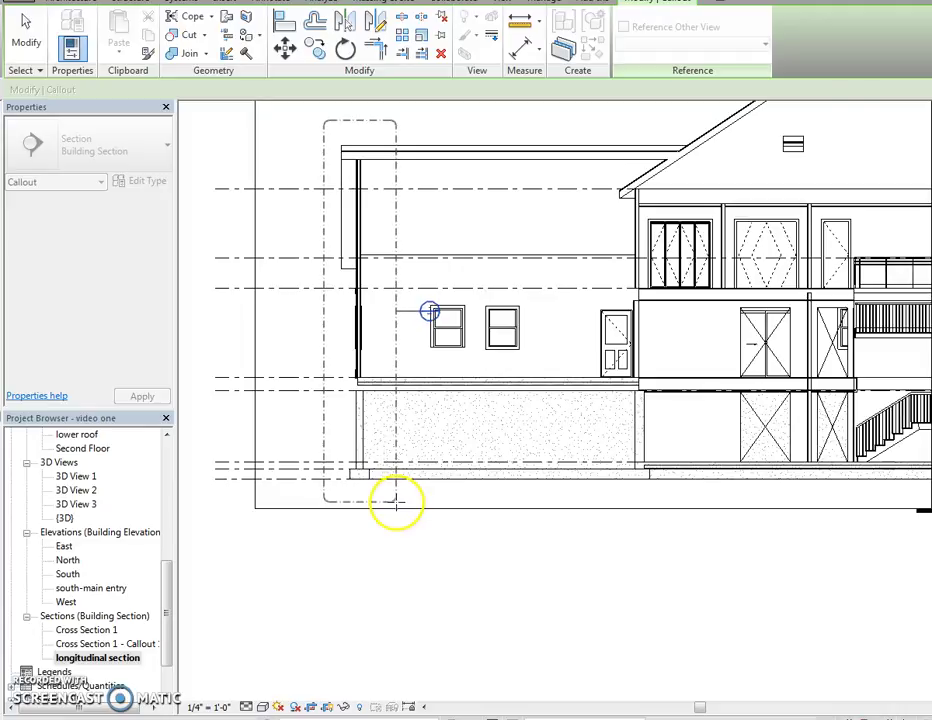
click(396, 501)
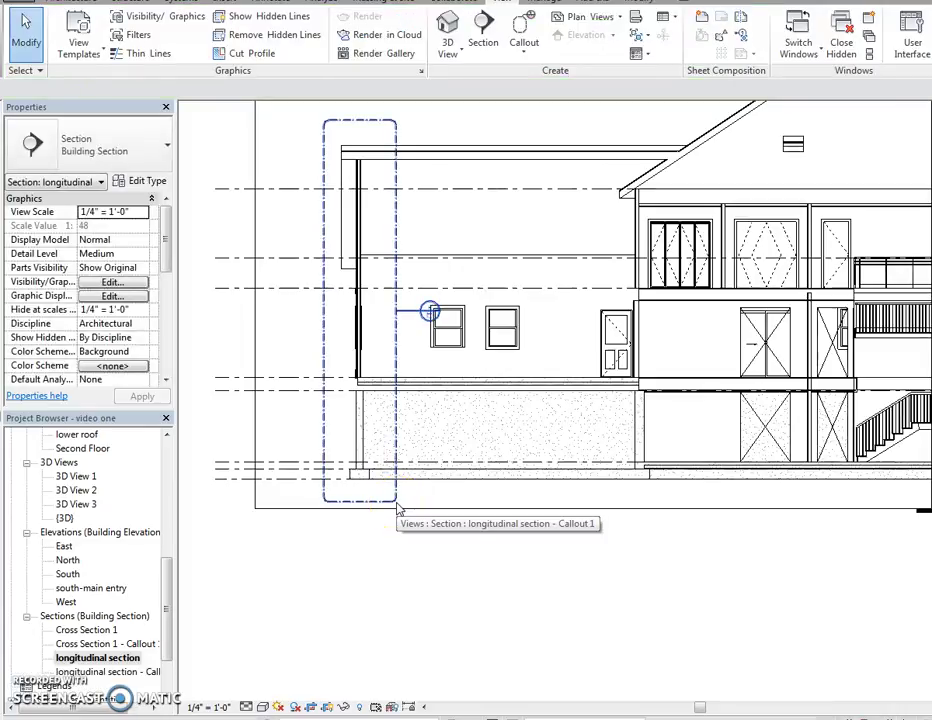
click(395, 495)
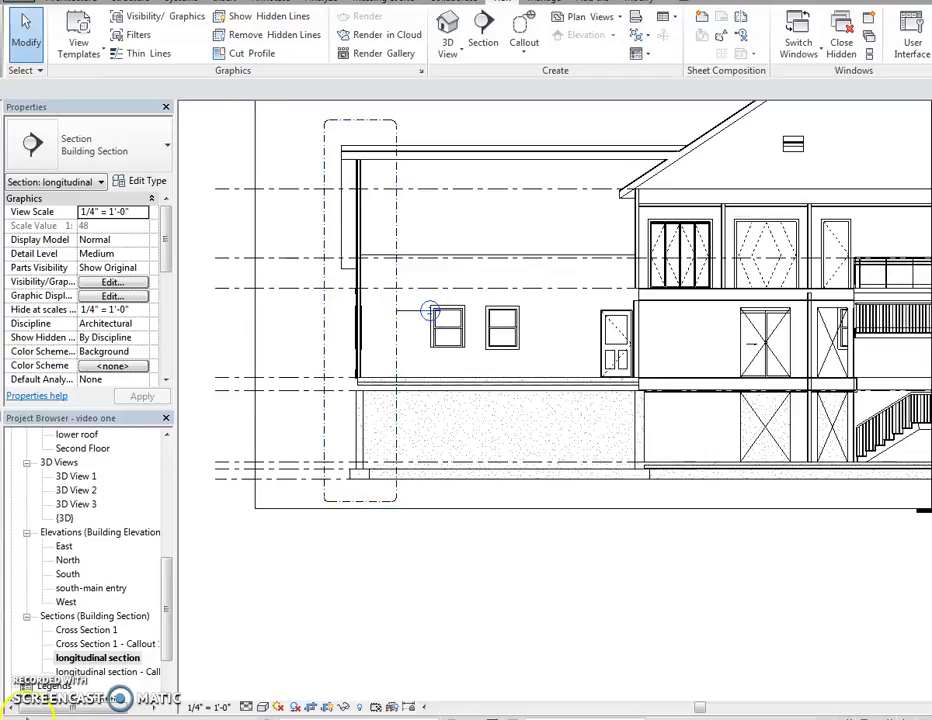
Rename the 'longitudinal section - Callout 1' view to 'garage call out'
right_click(85, 672)
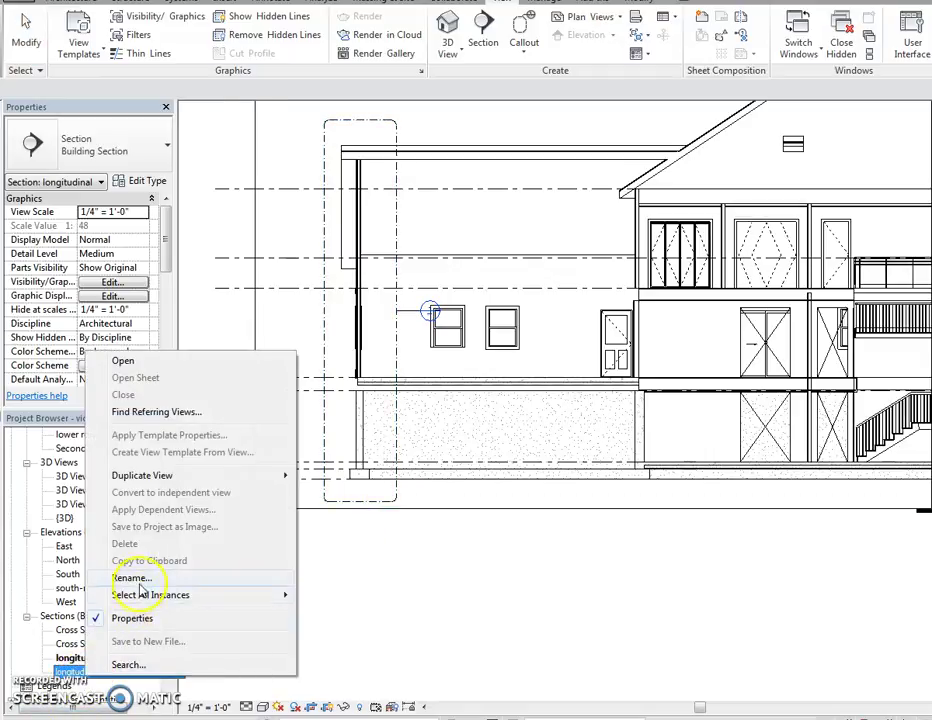
click(138, 579)
text(garage call out)
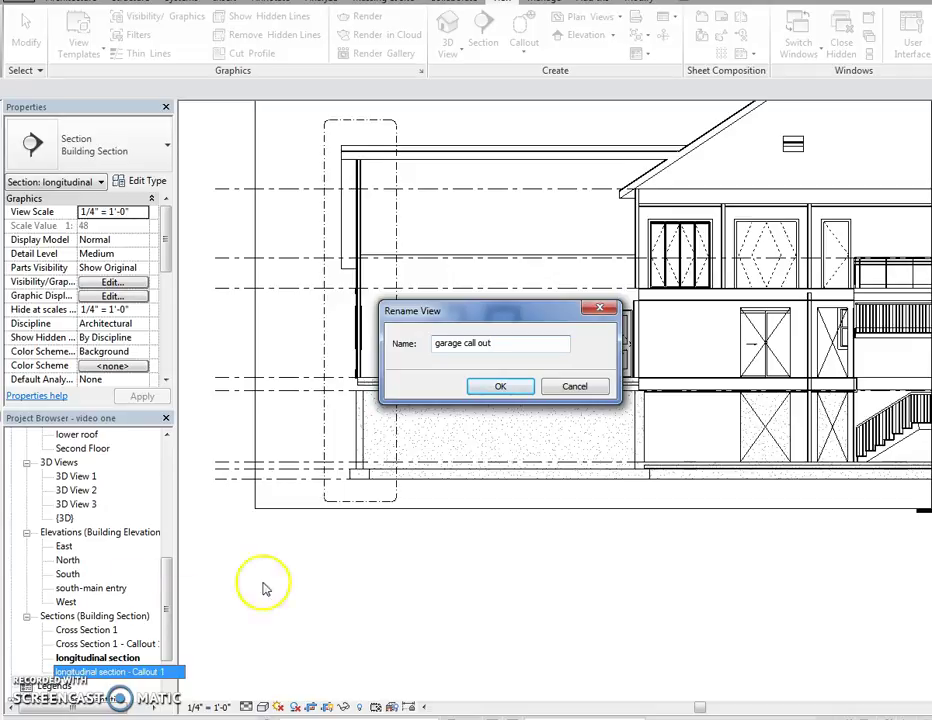
click(498, 387)
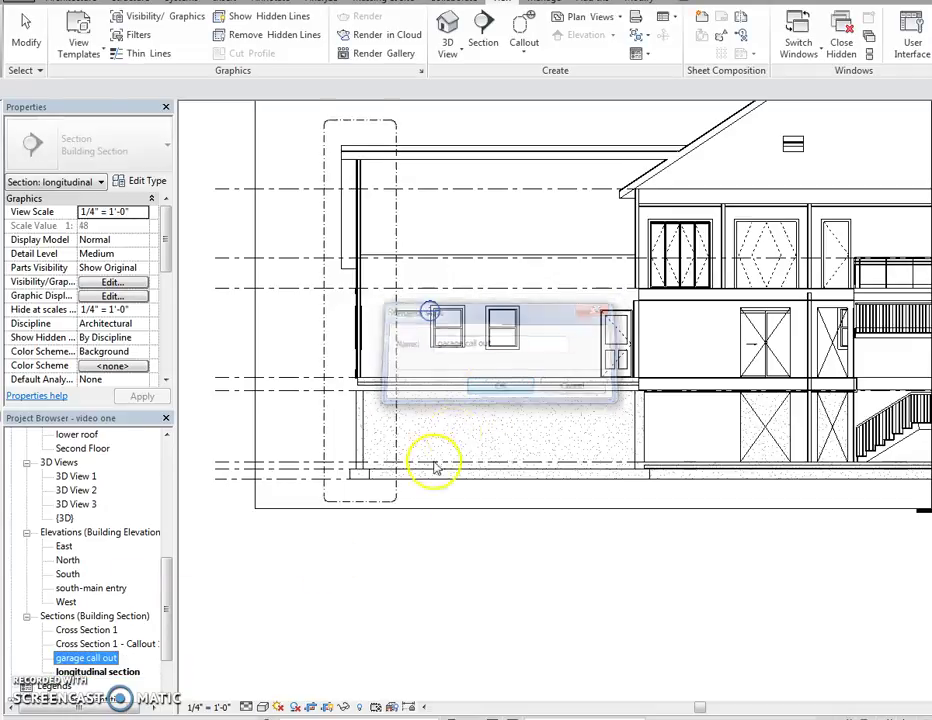
Open the garage call out section and frame it to show up to the Second Floor
click(364, 557)
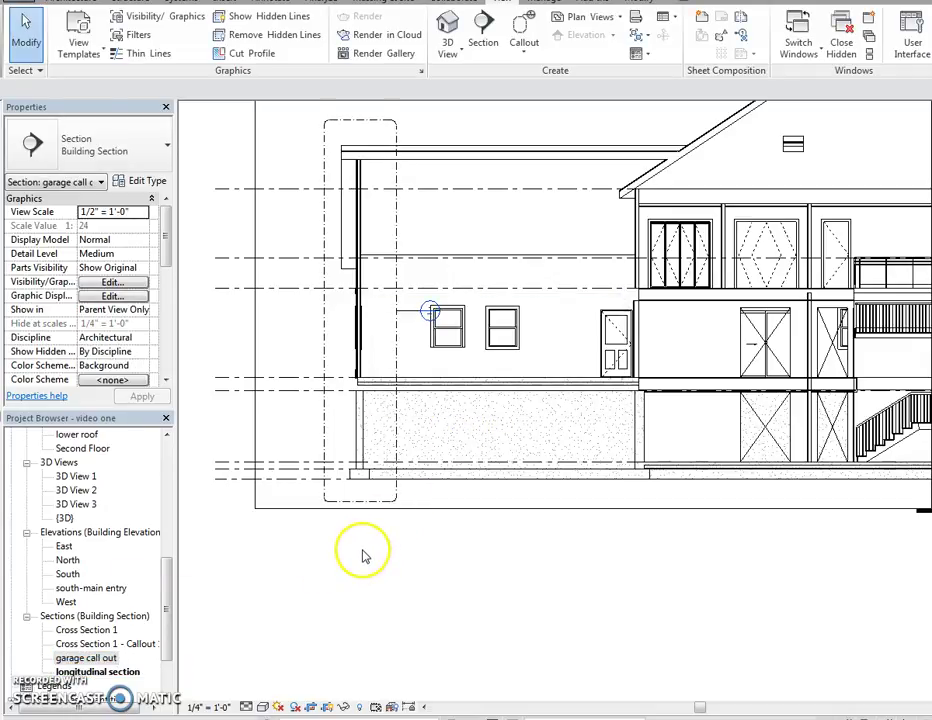
double_click(90, 659)
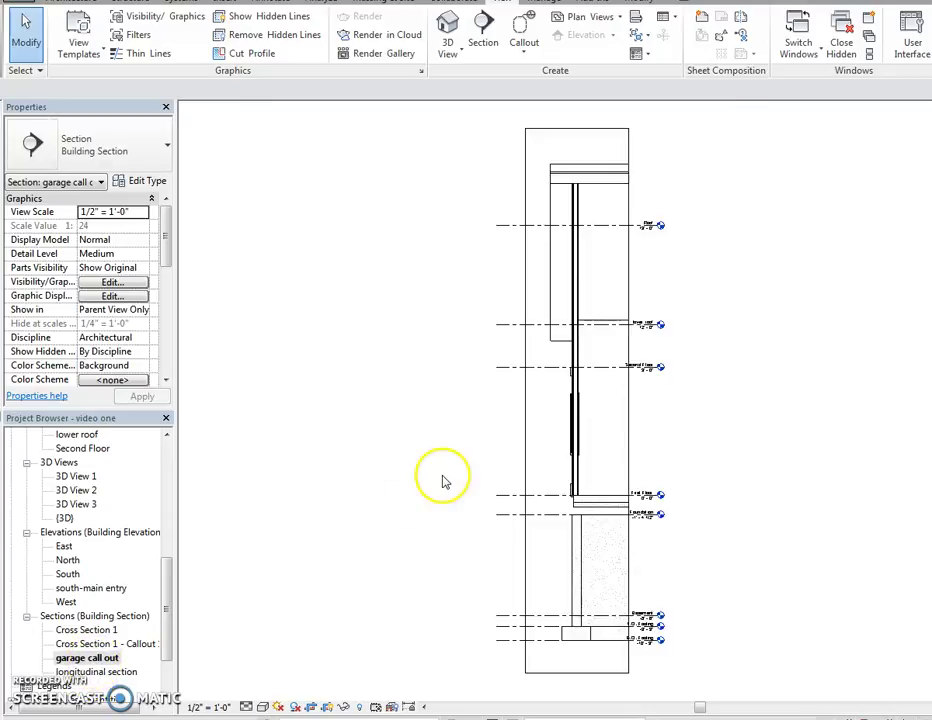
scroll(428, 418, up, 3)
middle_drag(428, 418, 426, 439)
scroll(485, 366, down, 3)
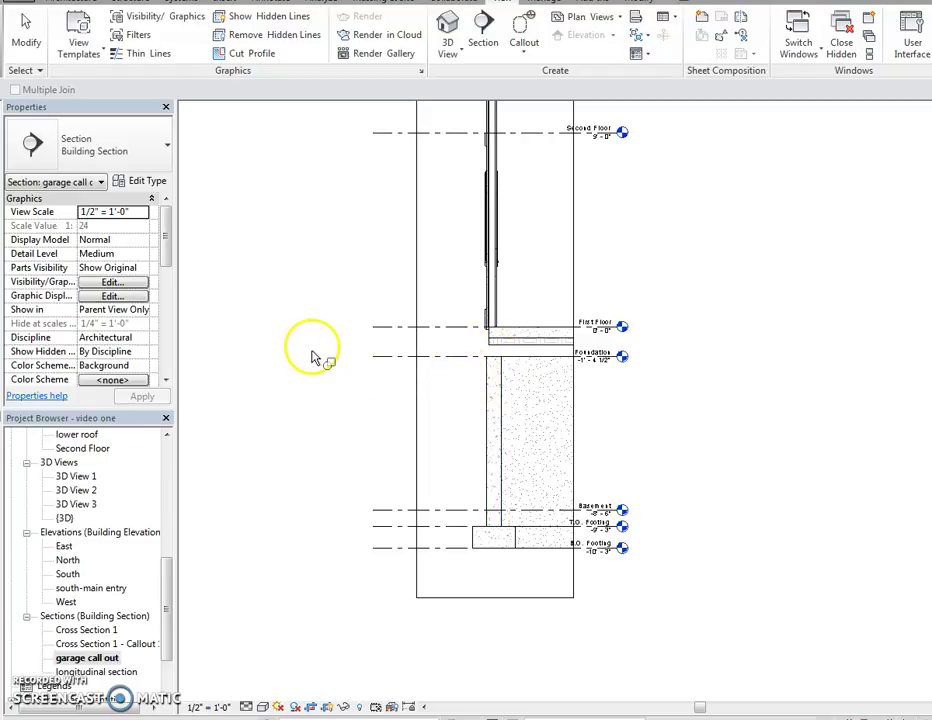
drag(166, 576, 166, 425)
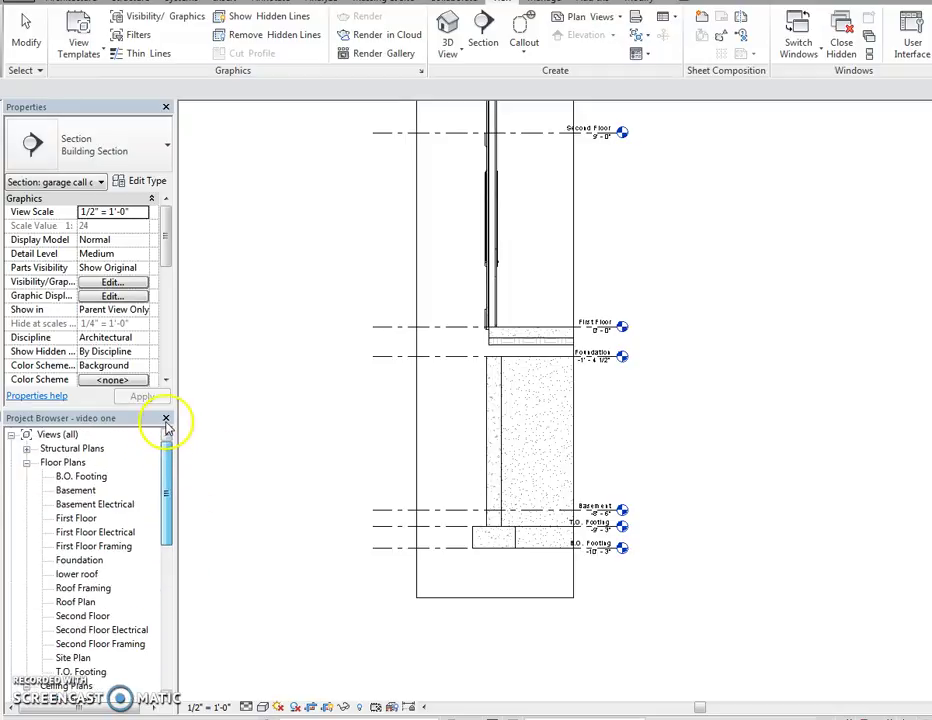
On the Basement plan, set the three foundation walls' Top Constraint to 'Up to level: First Floor'
double_click(62, 490)
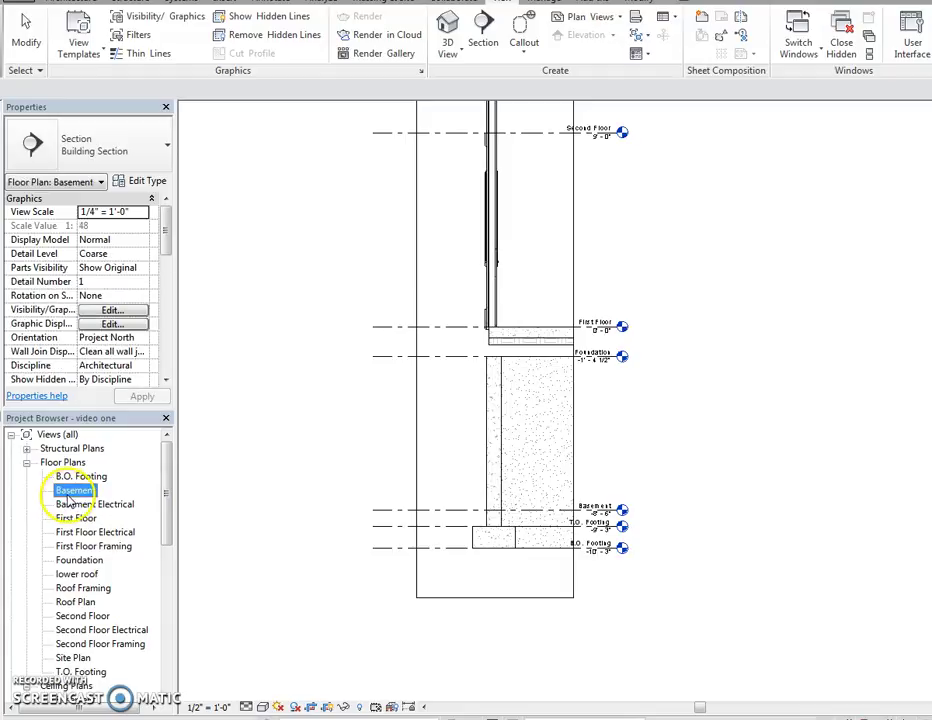
scroll(775, 389, down, 3)
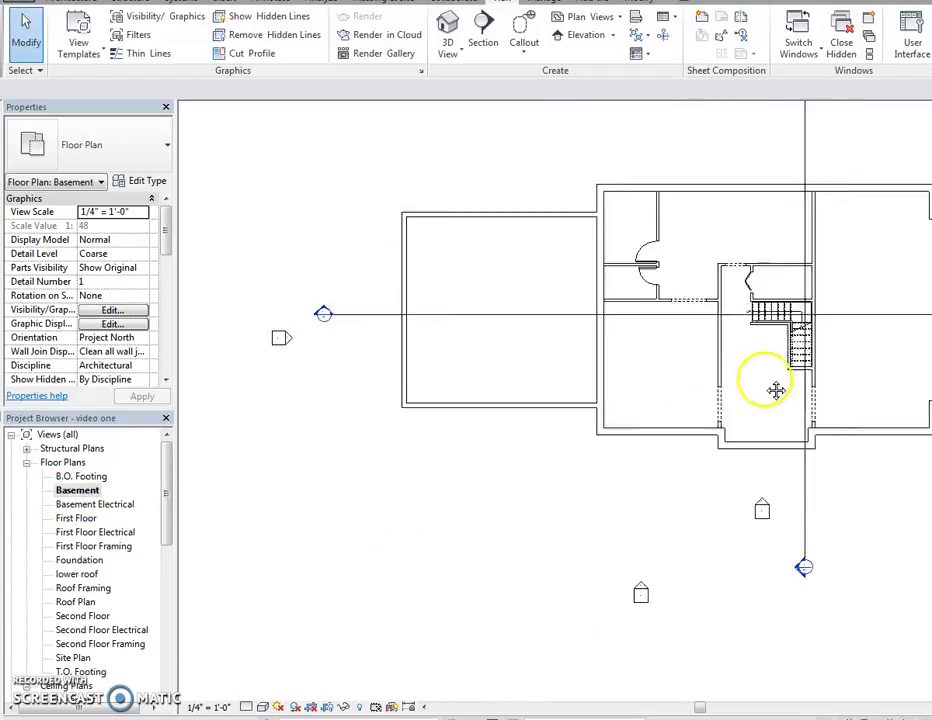
scroll(491, 420, up, 1)
drag(453, 372, 433, 358)
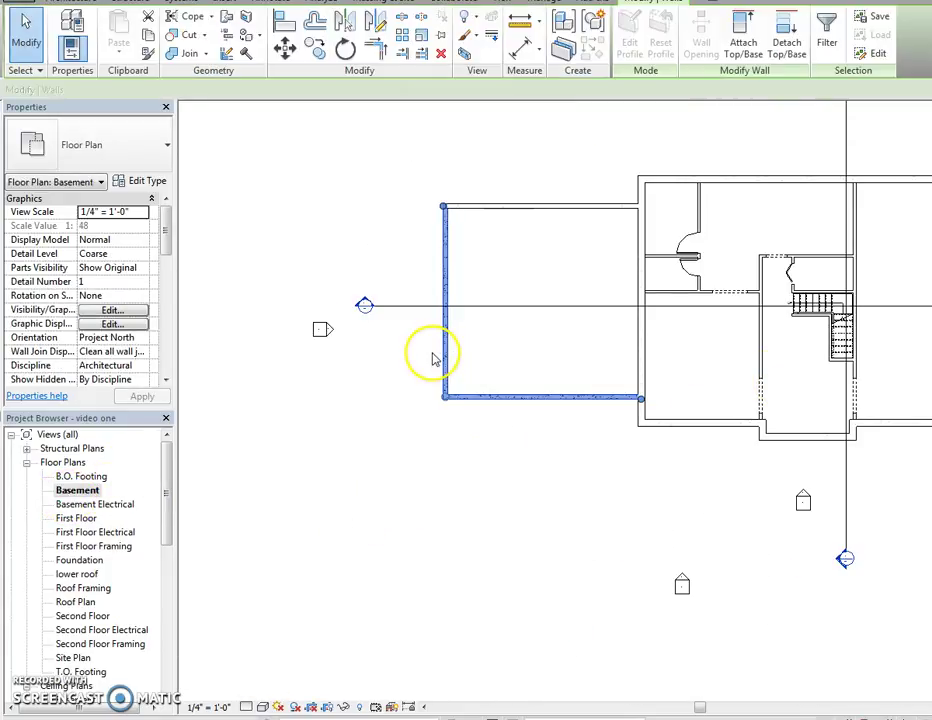
ctrl+click(520, 208)
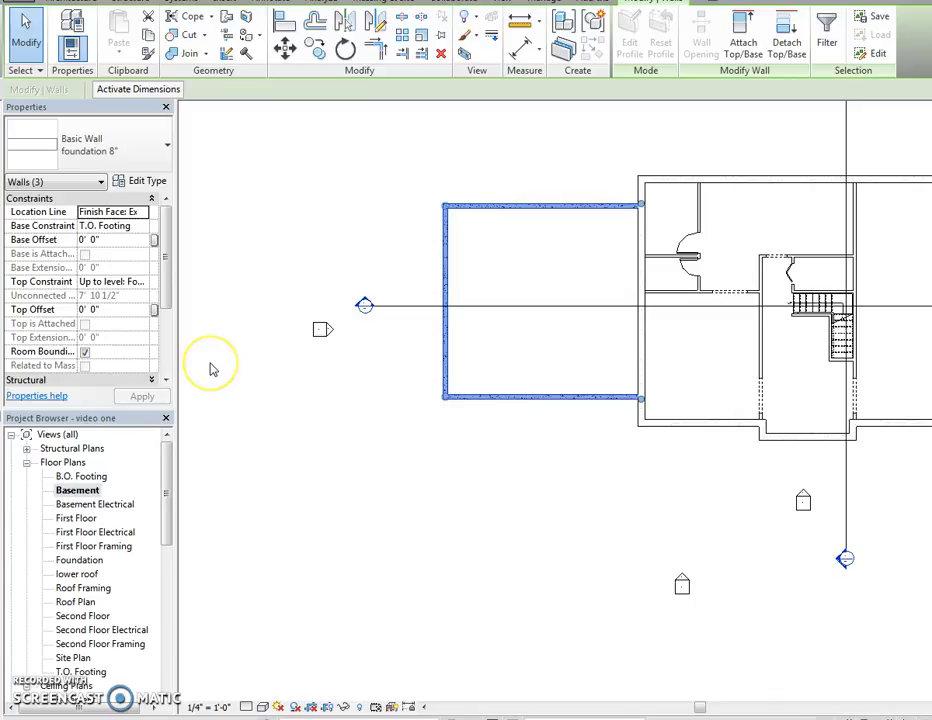
click(141, 281)
click(142, 282)
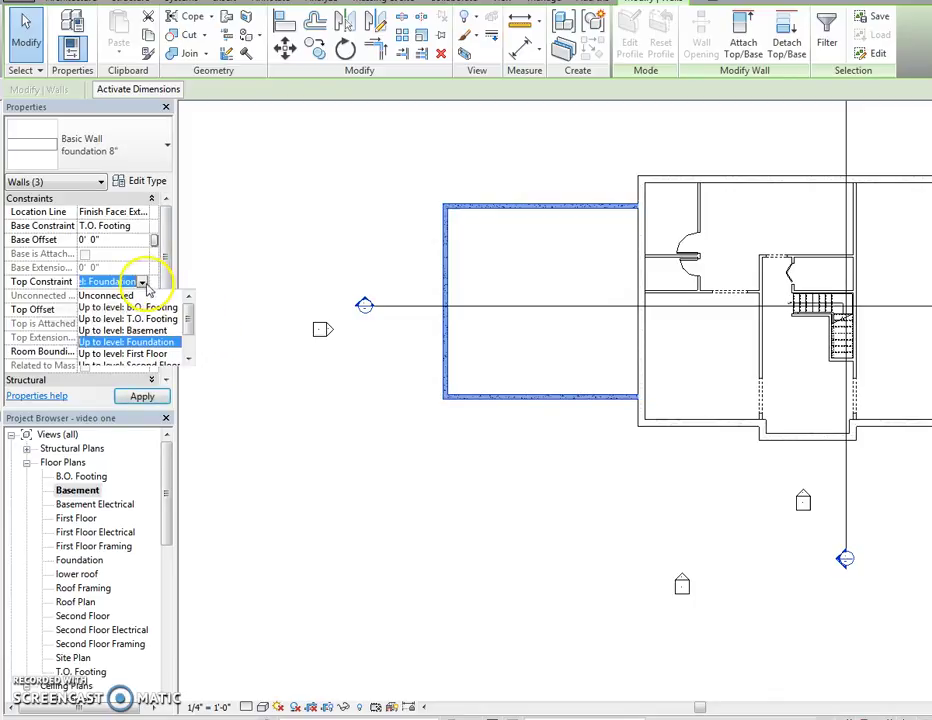
click(149, 355)
click(145, 398)
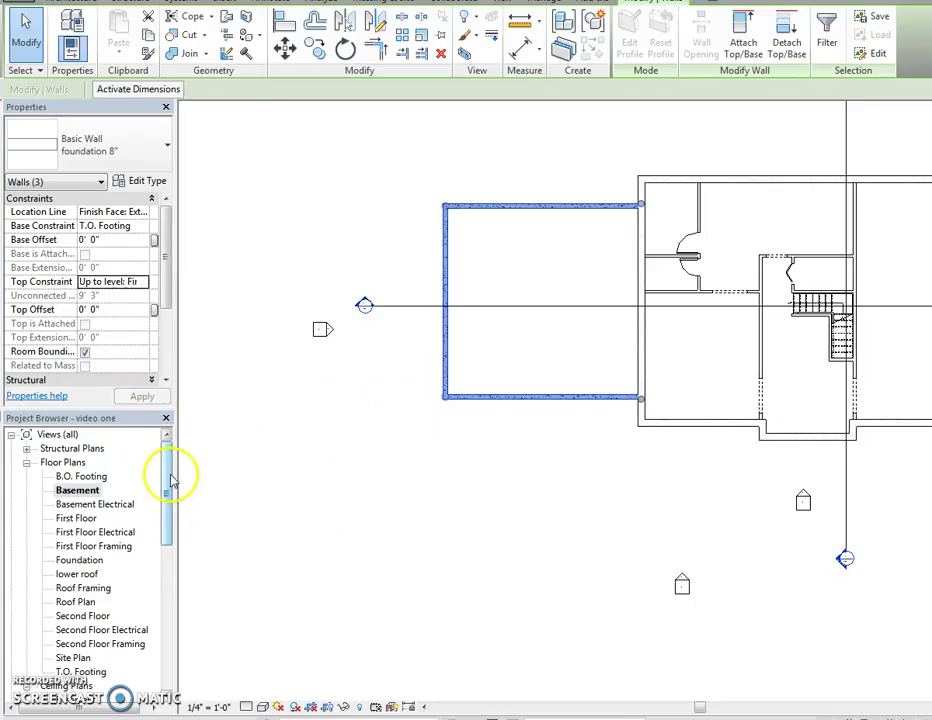
key(Escape)
drag(171, 481, 150, 616)
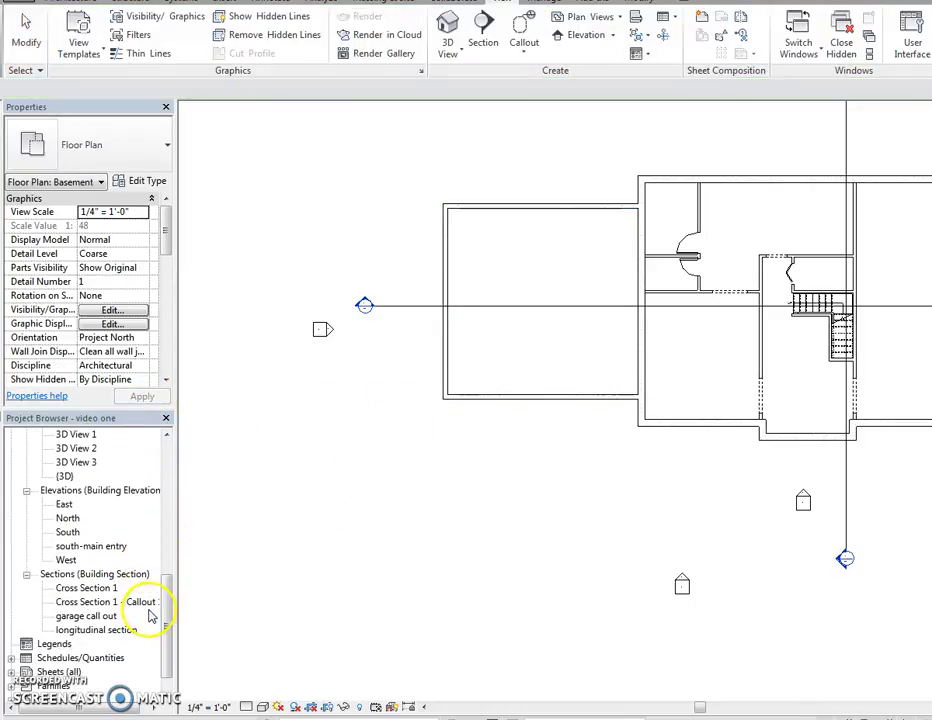
Use Join Geometry to merge the foundation wall below the slab with the garage floor slab
double_click(65, 616)
click(528, 424)
click(734, 416)
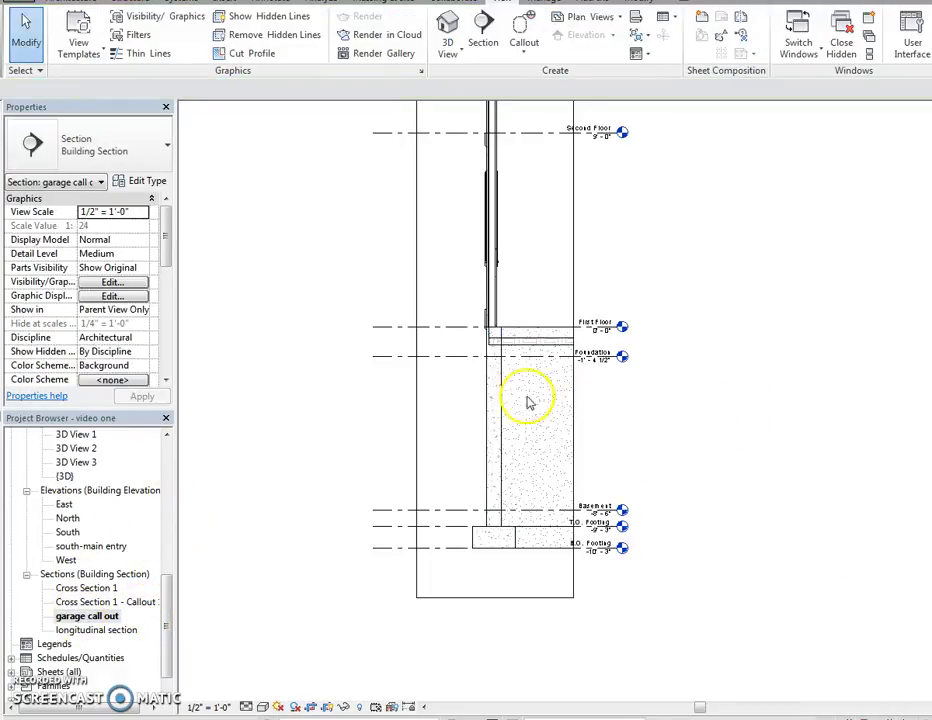
scroll(510, 358, up, 4)
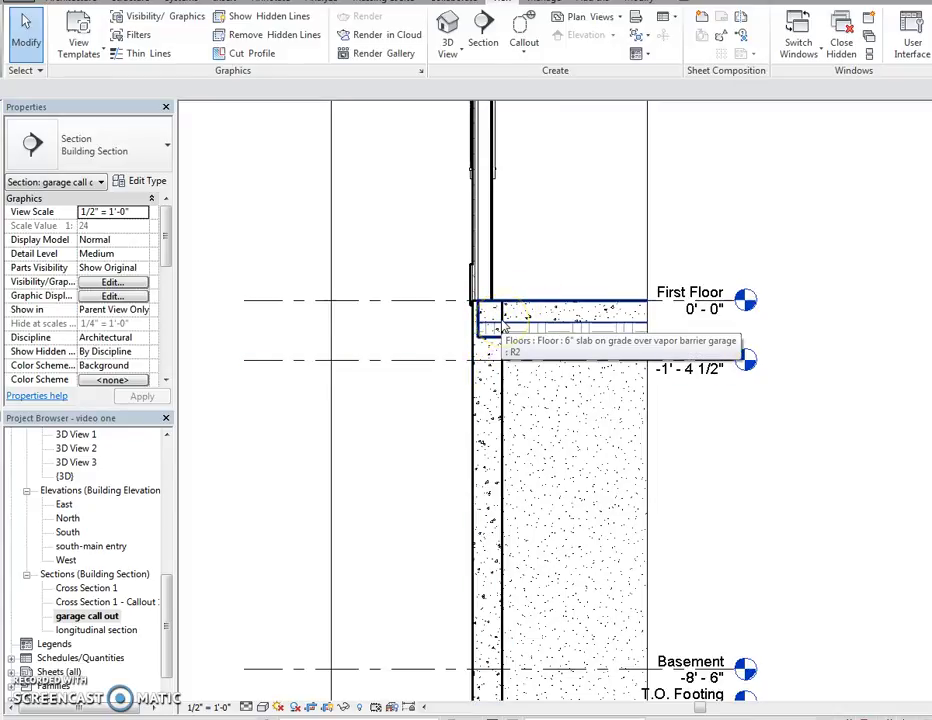
click(500, 378)
click(500, 378)
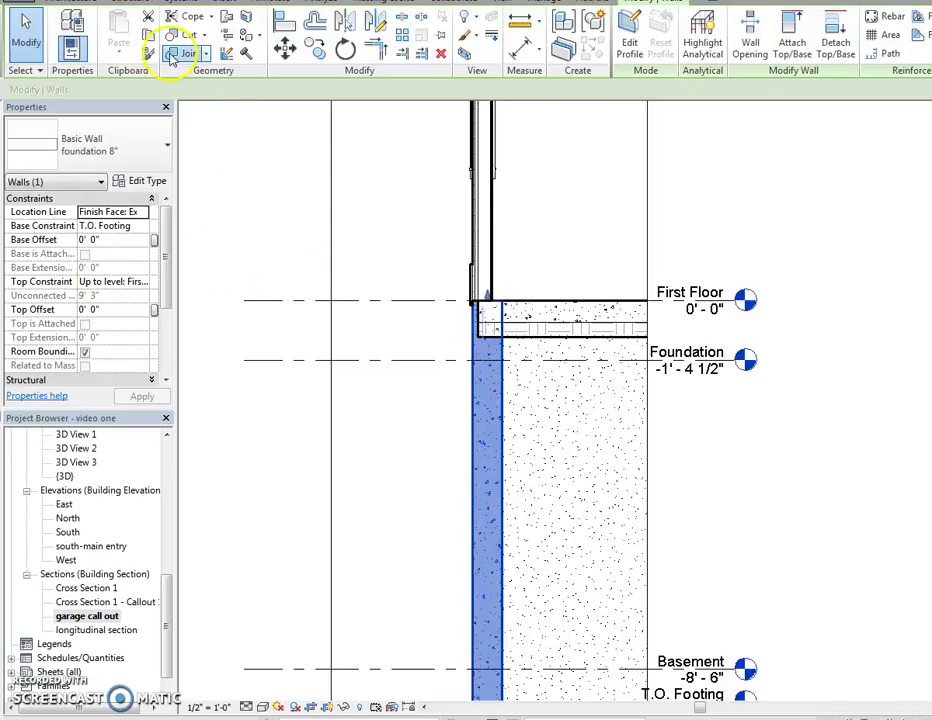
click(172, 58)
click(476, 391)
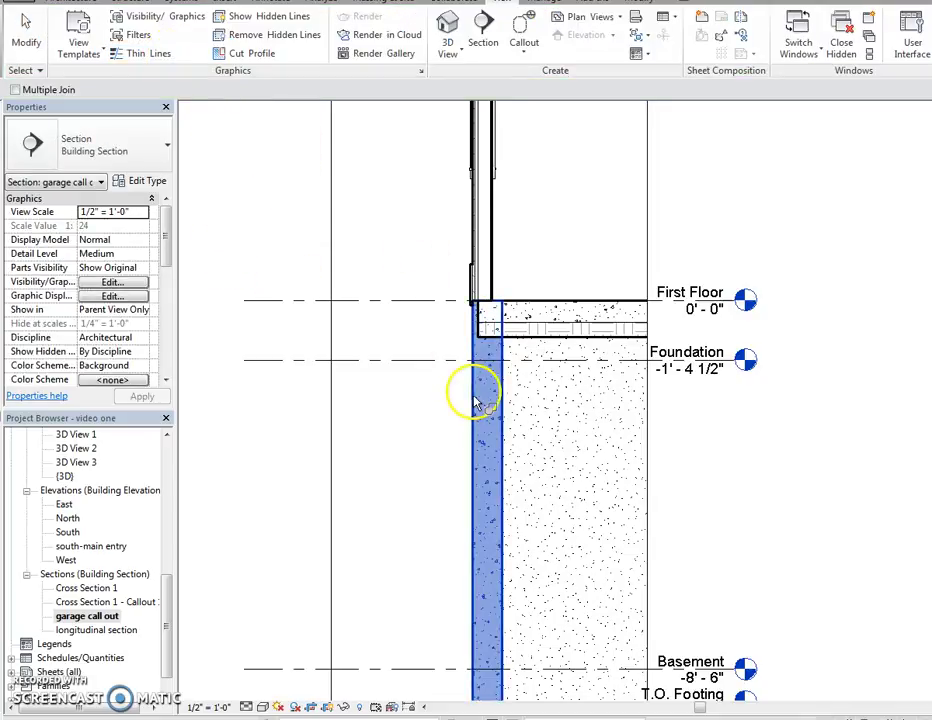
click(520, 312)
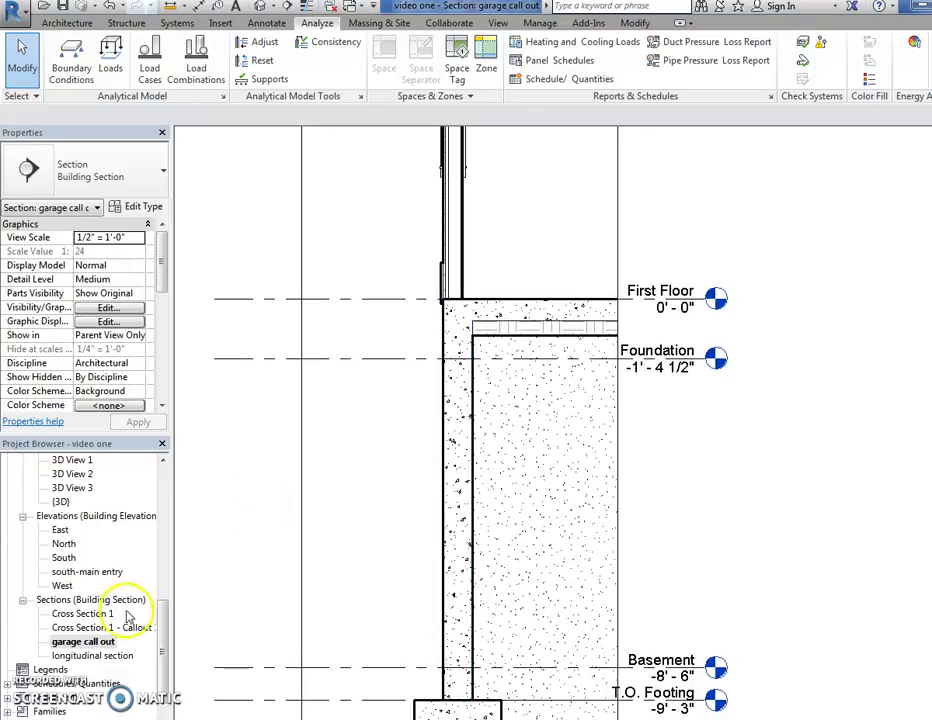
double_click(92, 628)
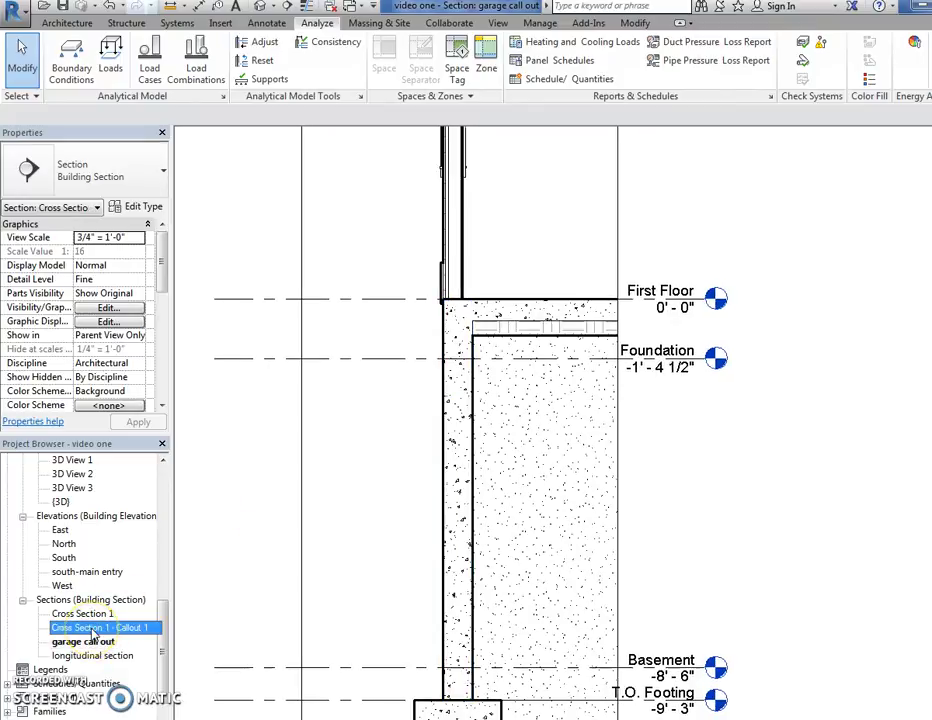
scroll(340, 530, up, 2)
scroll(443, 312, up, 1)
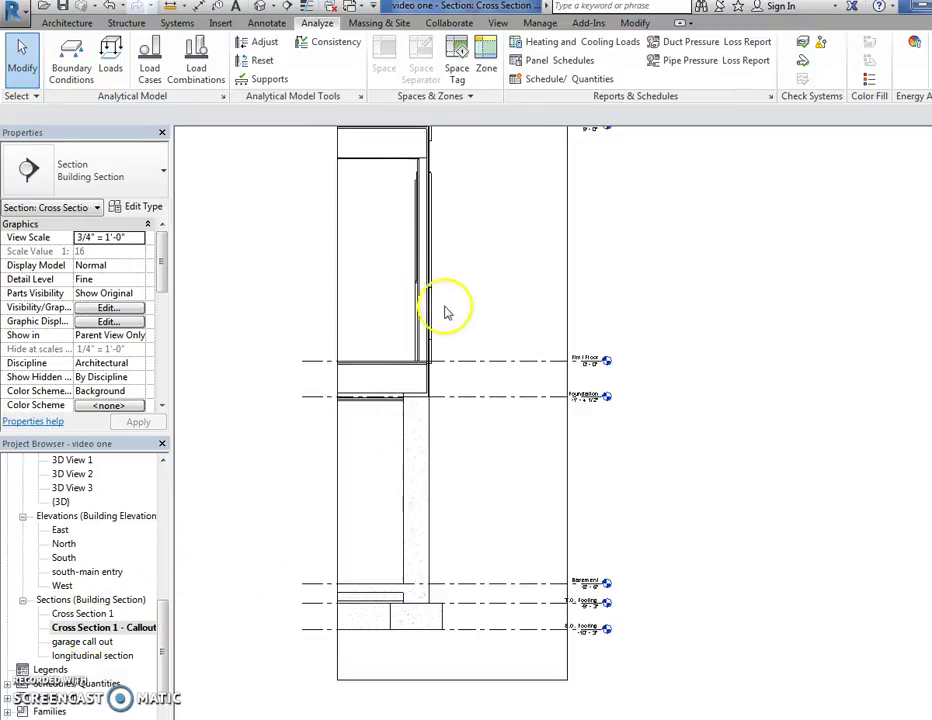
scroll(491, 260, up, 2)
scroll(451, 312, up, 3)
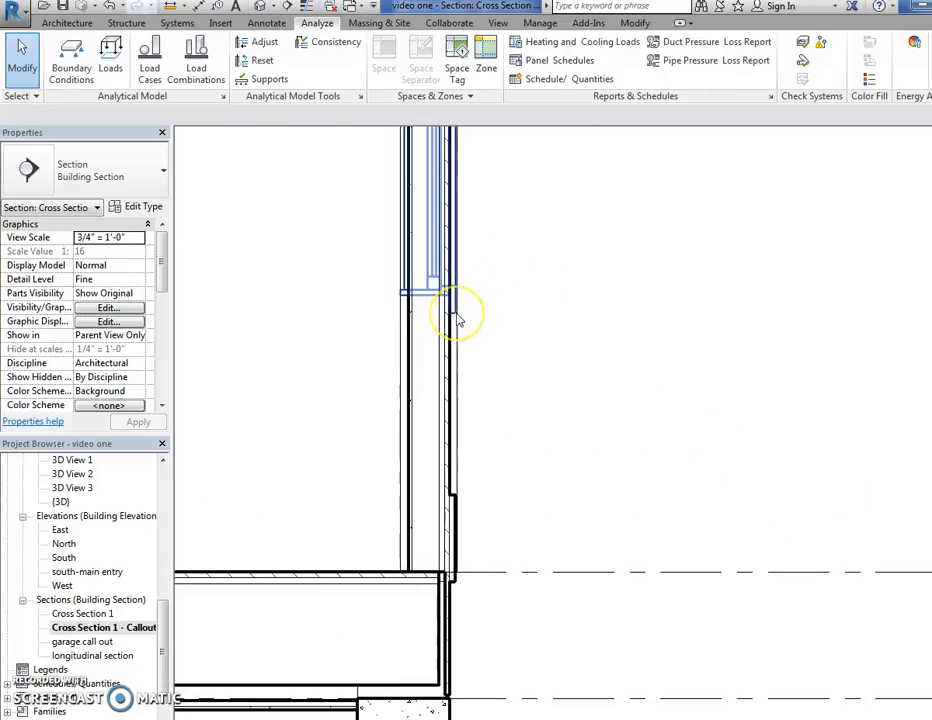
click(458, 320)
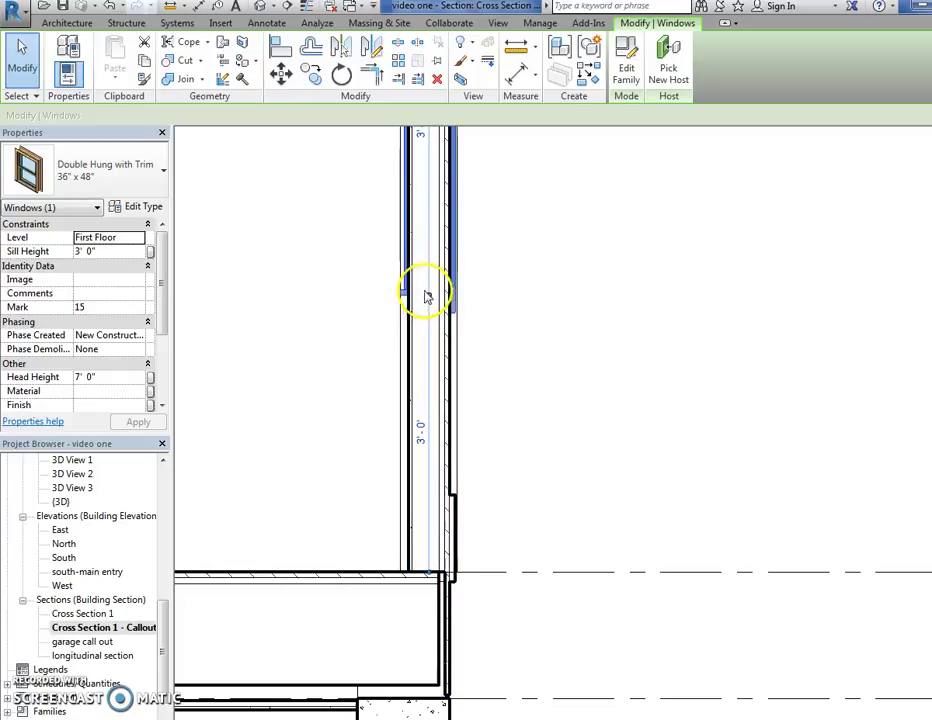
scroll(455, 306, up, 1)
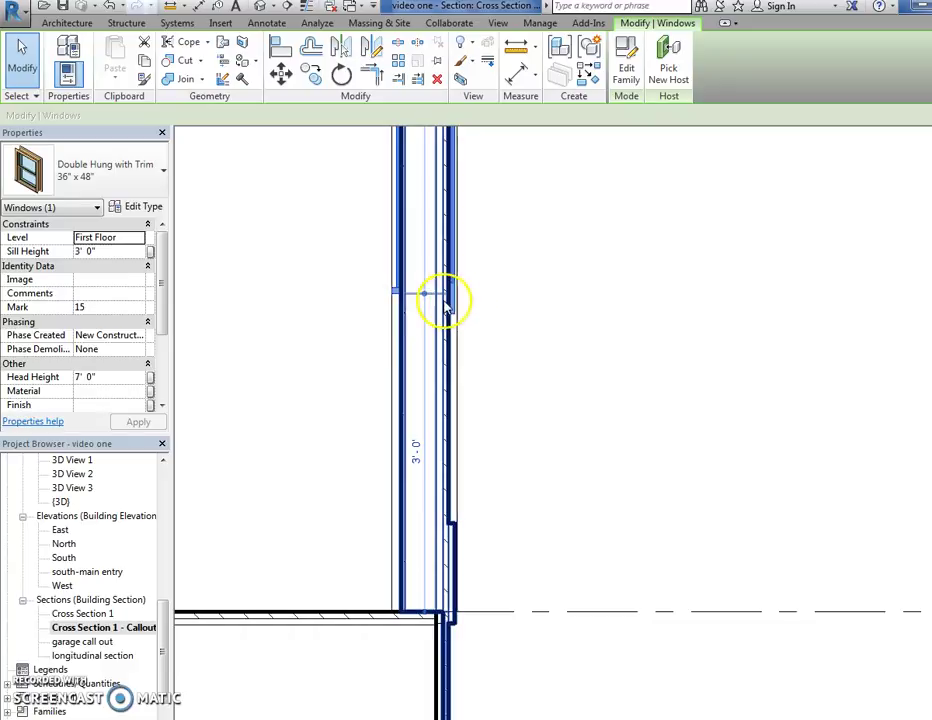
drag(165, 664, 157, 560)
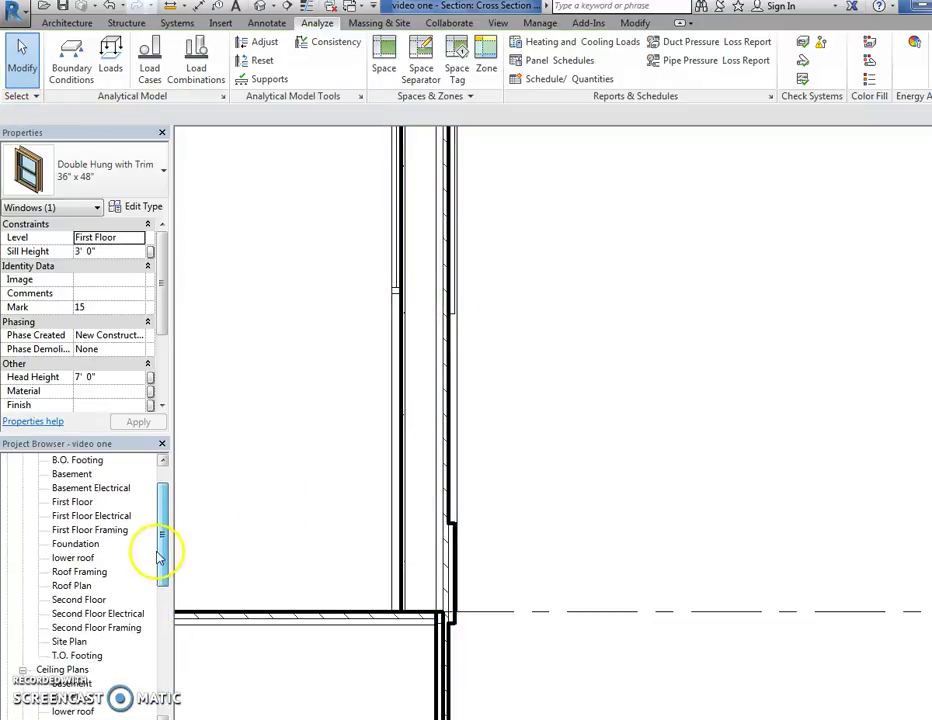
double_click(78, 503)
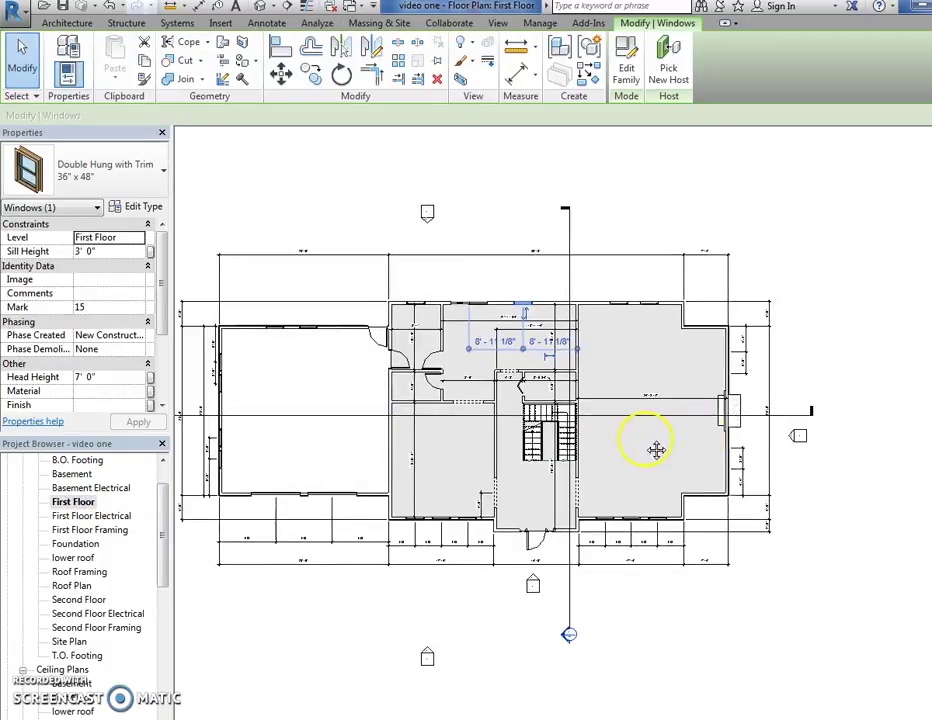
scroll(655, 449, up, 3)
scroll(333, 495, up, 2)
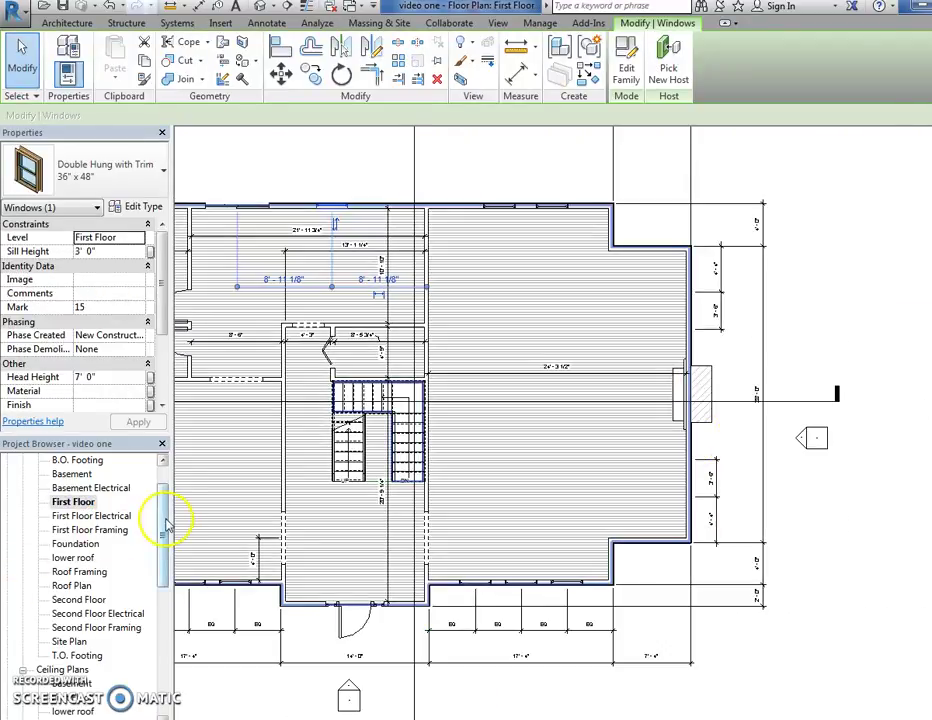
scroll(135, 589, down, 7)
click(85, 628)
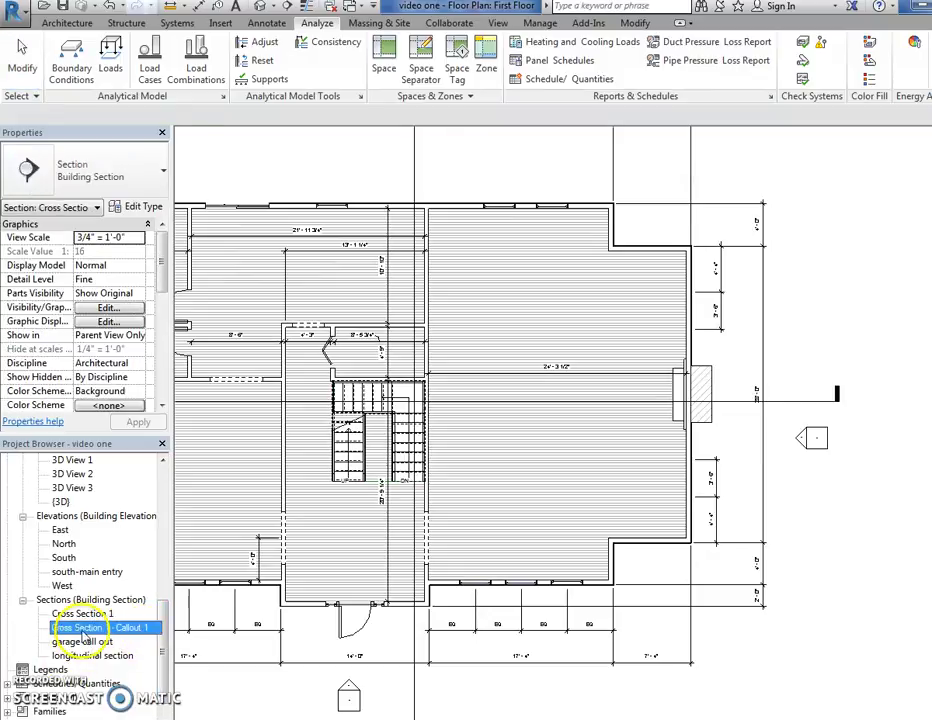
double_click(85, 630)
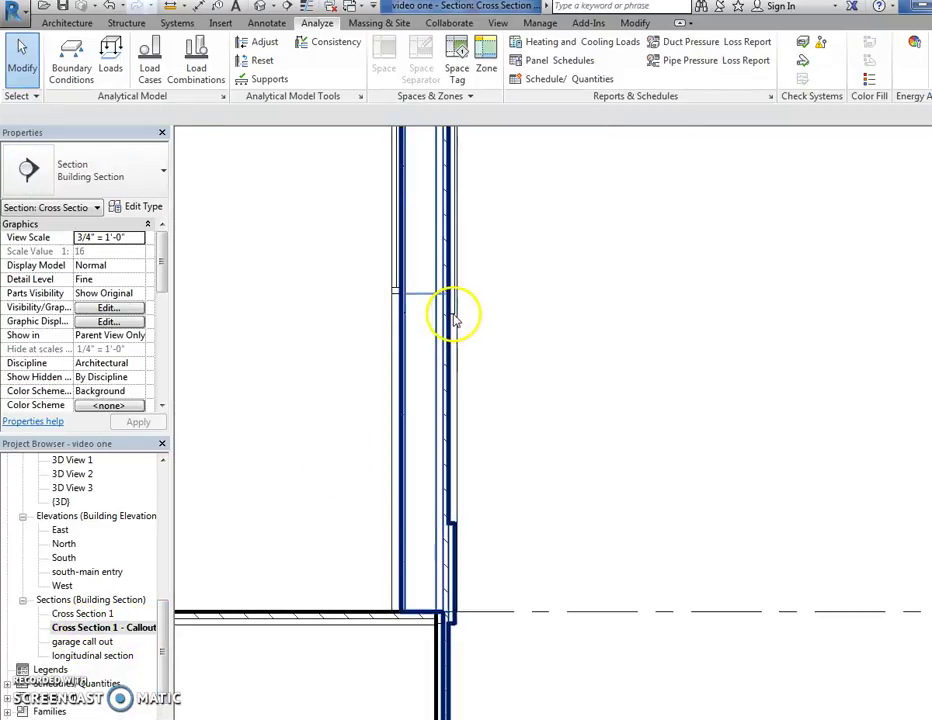
click(451, 314)
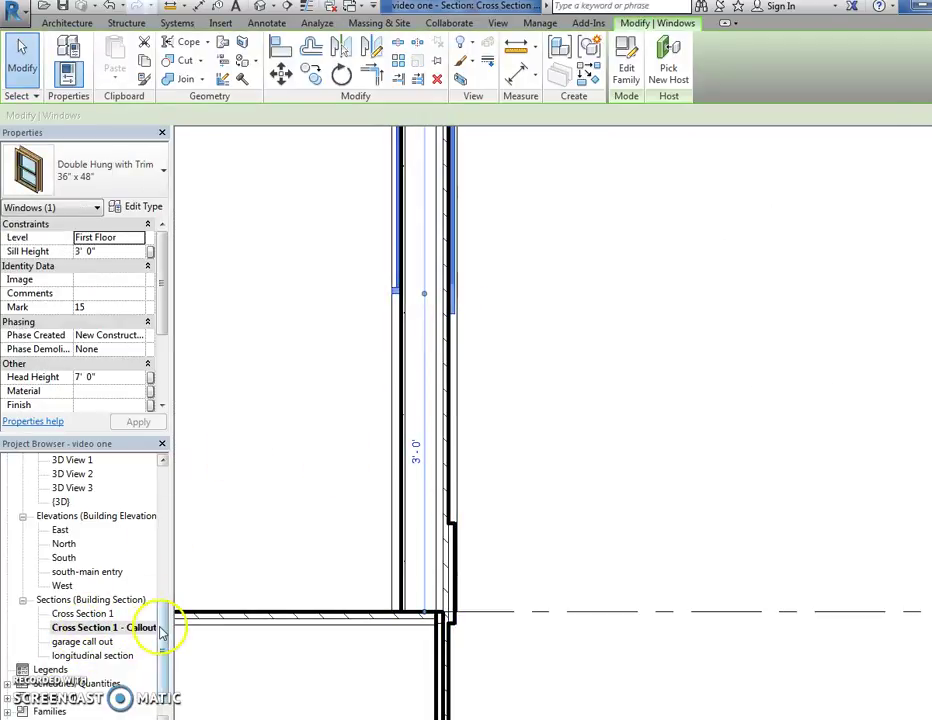
key(Escape)
scroll(160, 630, up, 7)
click(85, 488)
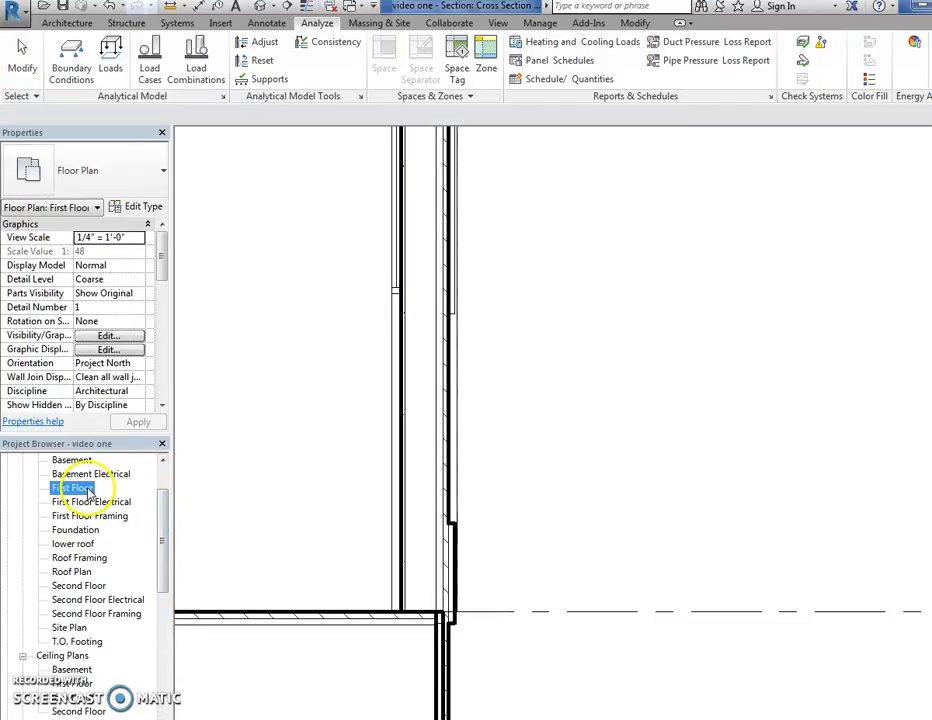
click(397, 295)
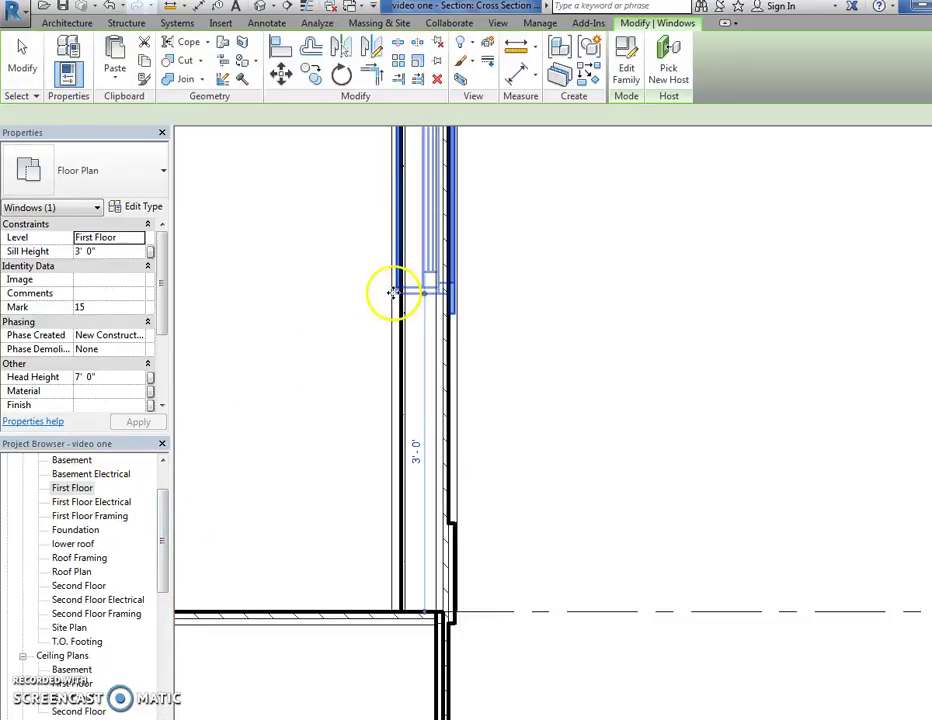
double_click(64, 488)
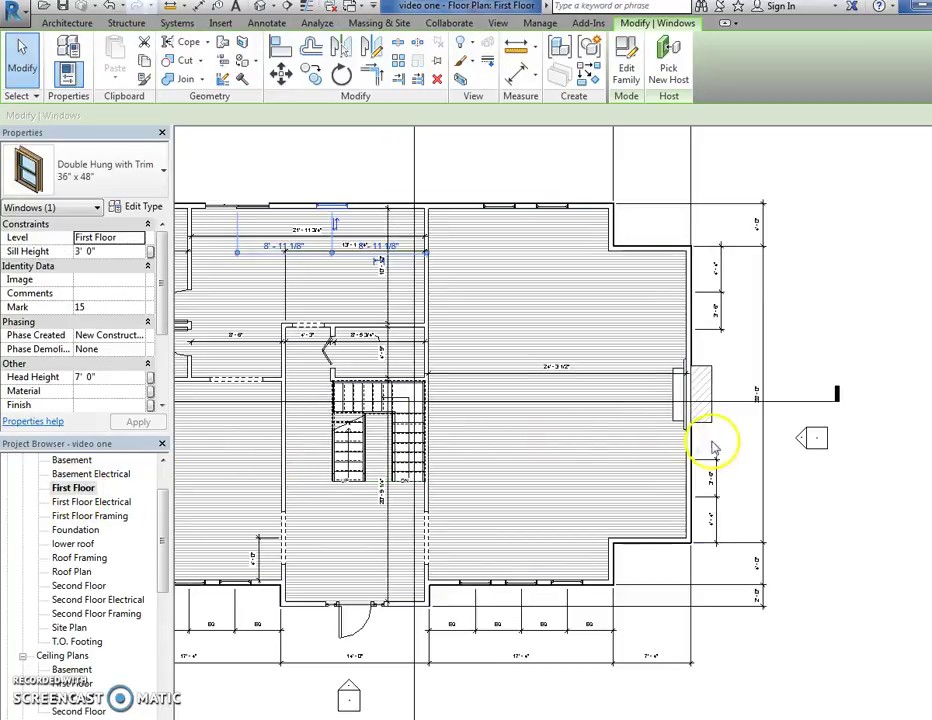
scroll(690, 500, down, 2)
scroll(541, 443, up, 4)
scroll(408, 318, up, 2)
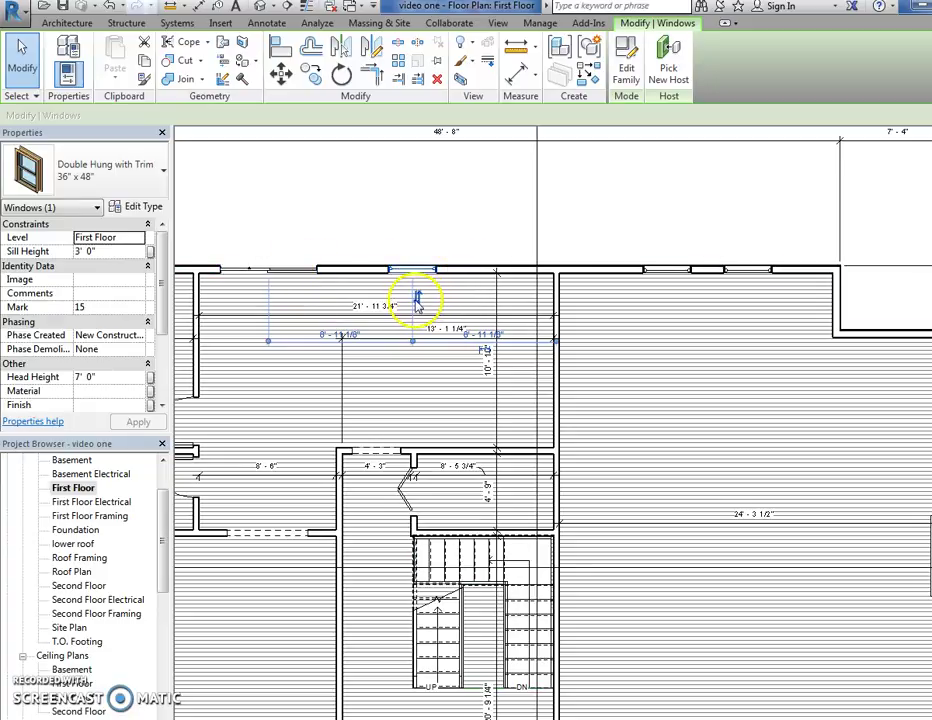
scroll(376, 303, down, 2)
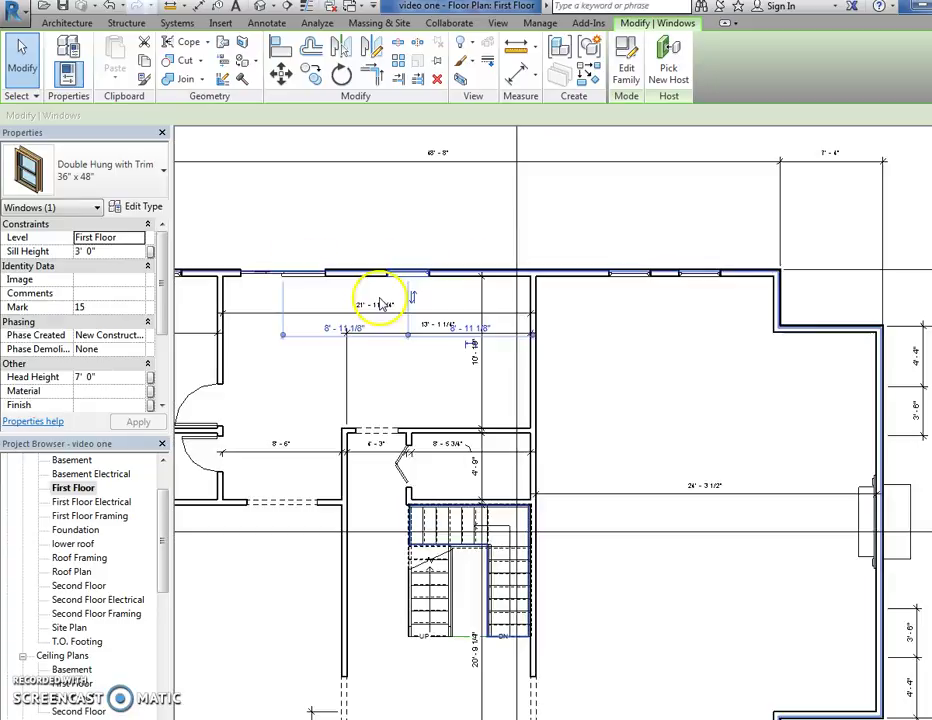
scroll(370, 292, up, 1)
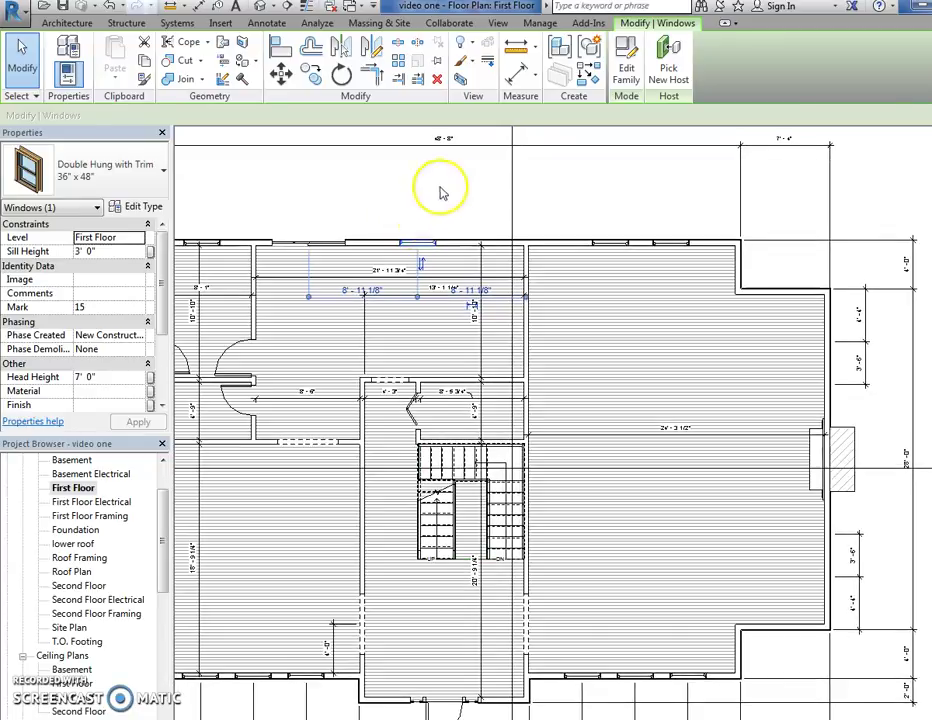
click(443, 193)
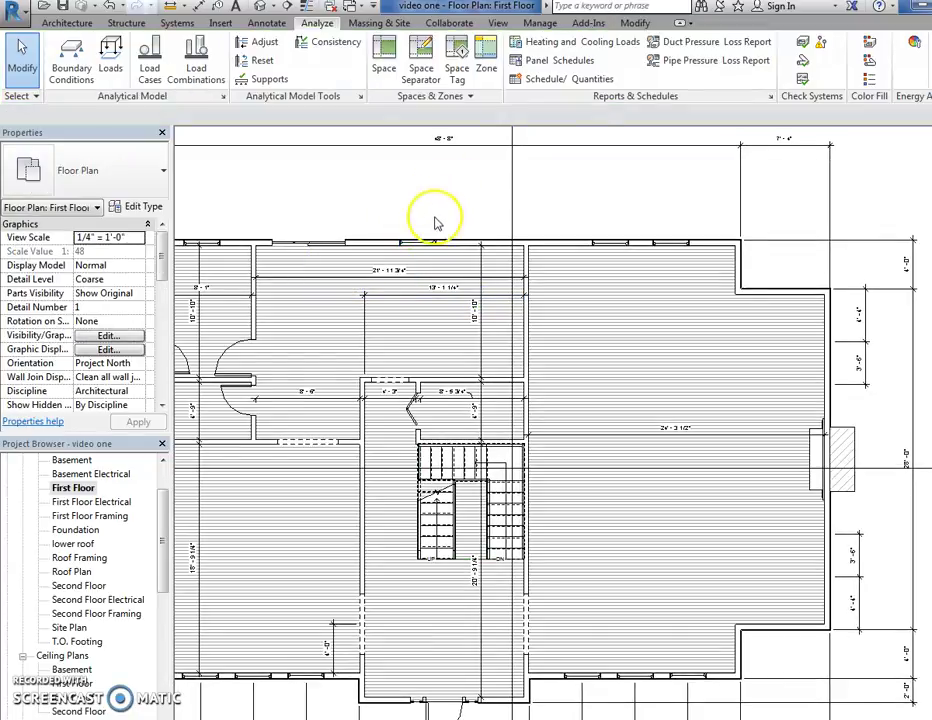
drag(162, 531, 154, 645)
double_click(132, 656)
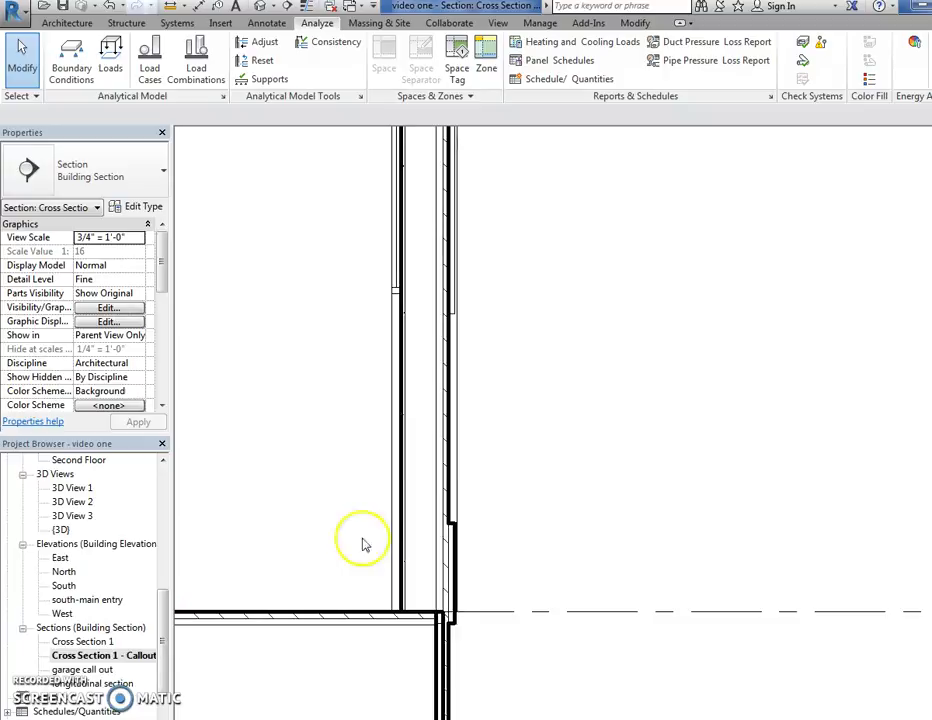
Add an aligned 3'-0" dimension from the First Floor line to the window sill, left of the wall
scroll(534, 383, down, 2)
middle_drag(533, 383, 545, 443)
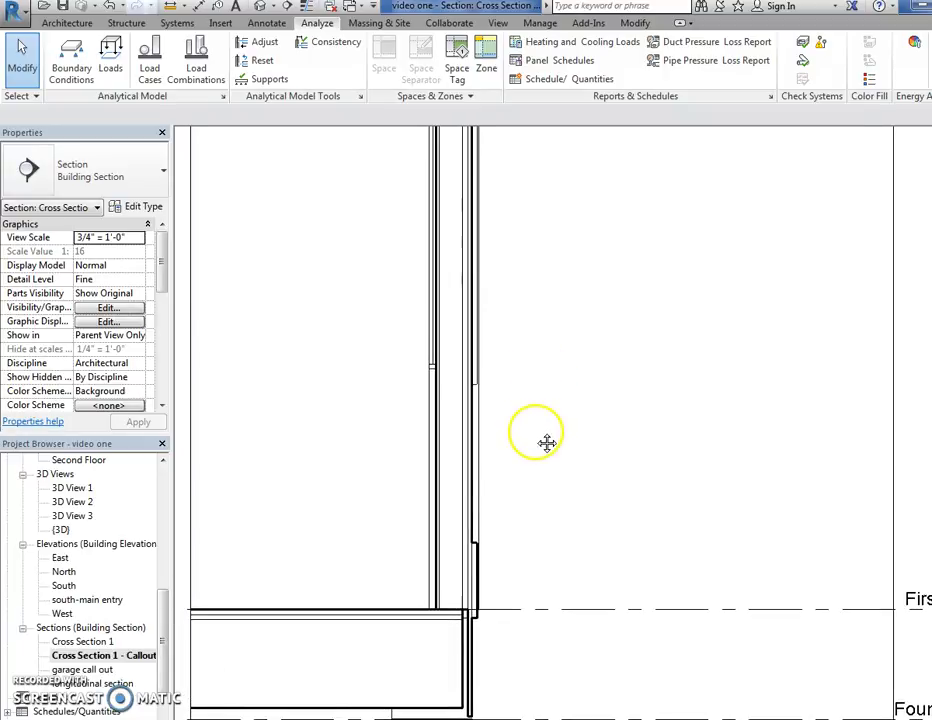
scroll(537, 437, down, 3)
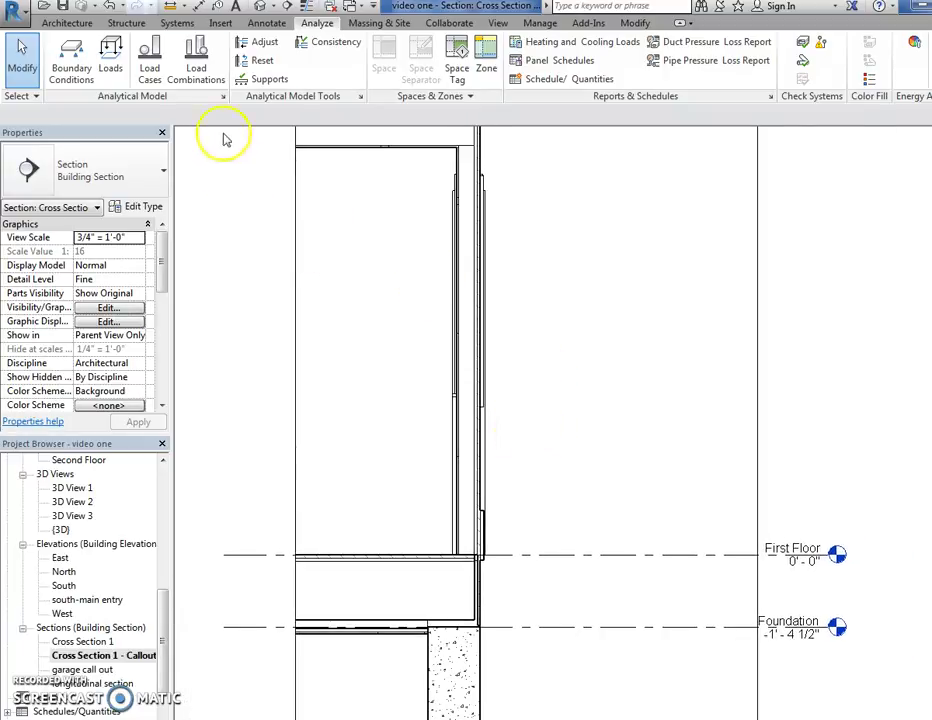
click(188, 6)
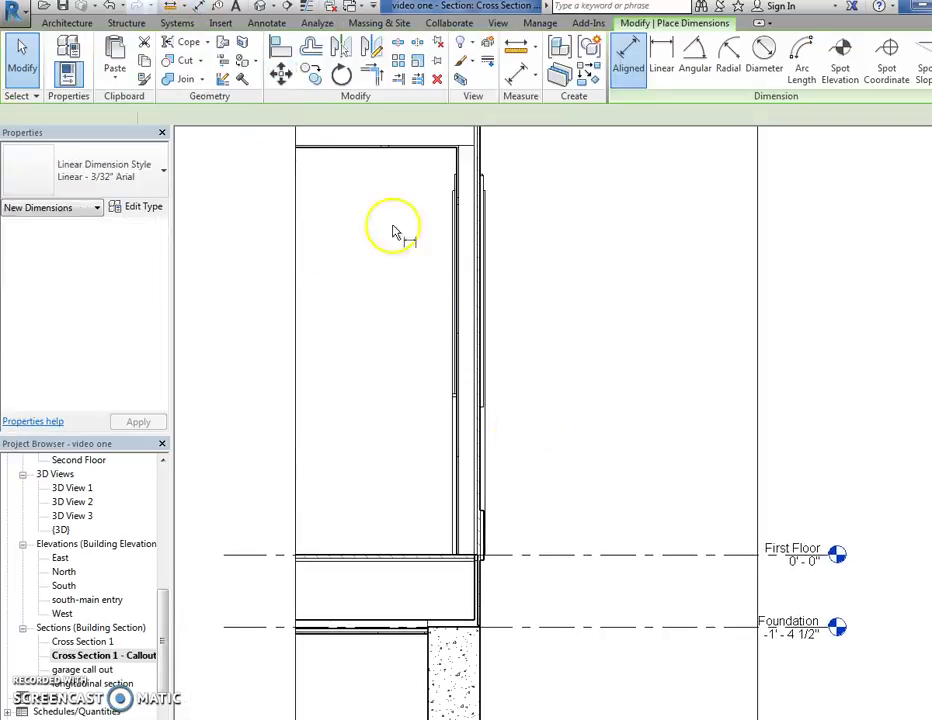
click(433, 556)
scroll(445, 404, up, 4)
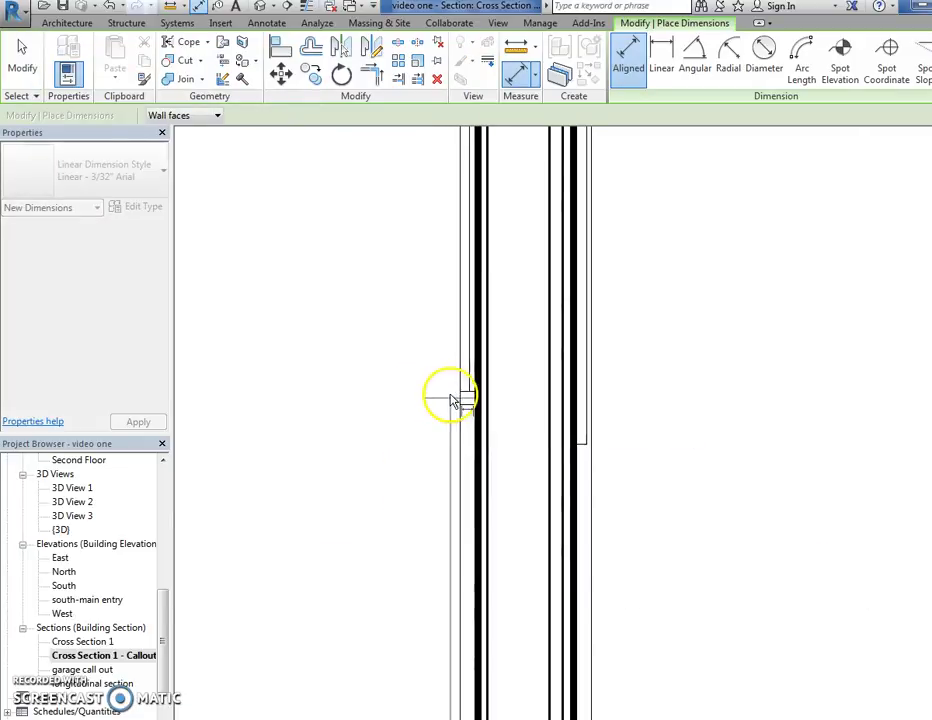
click(463, 410)
scroll(350, 455, down, 3)
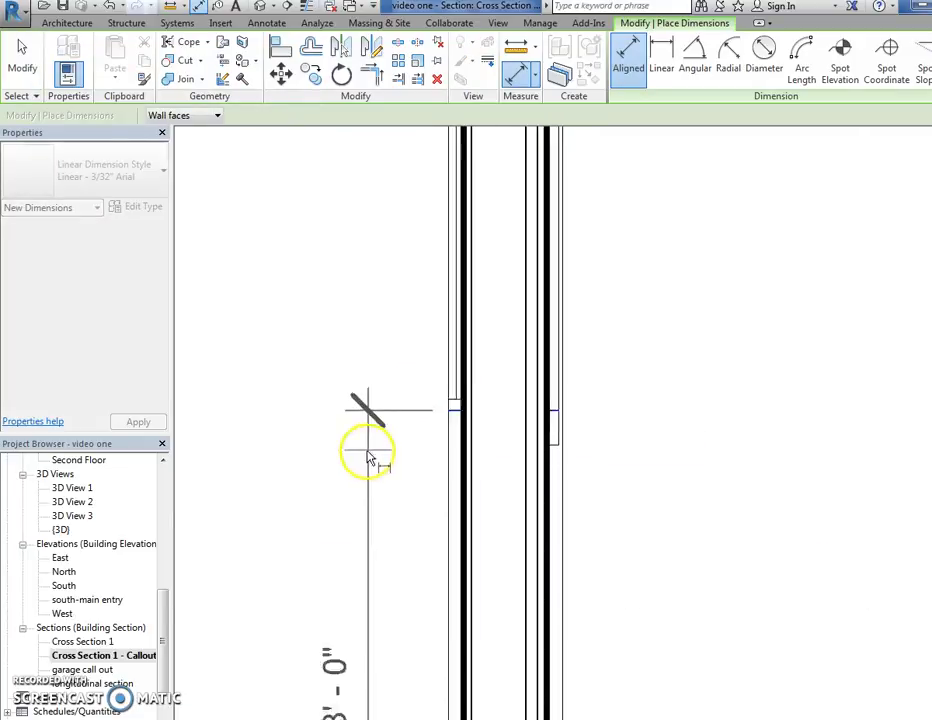
click(268, 480)
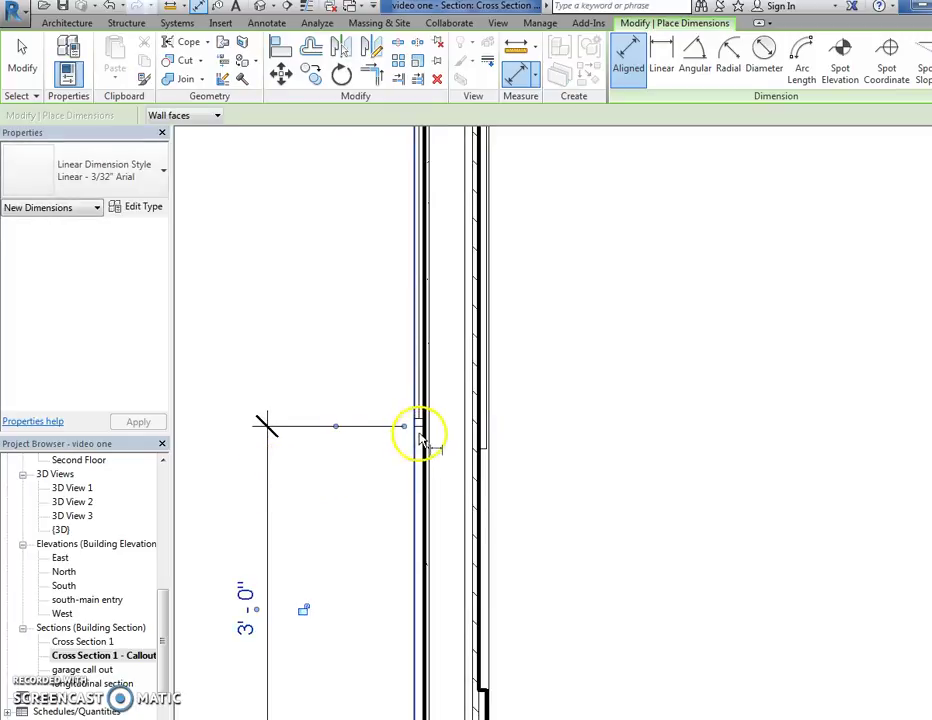
Add a 4'-2 3/4" dimension from the window sill to the window head beside the opening
click(416, 434)
middle_drag(385, 310, 389, 597)
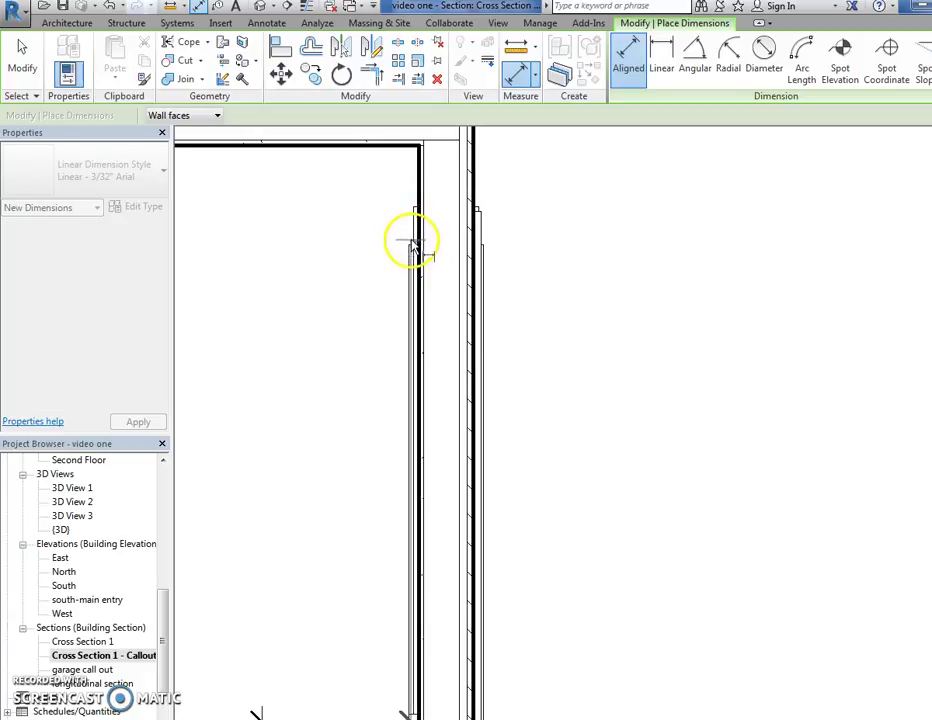
click(413, 252)
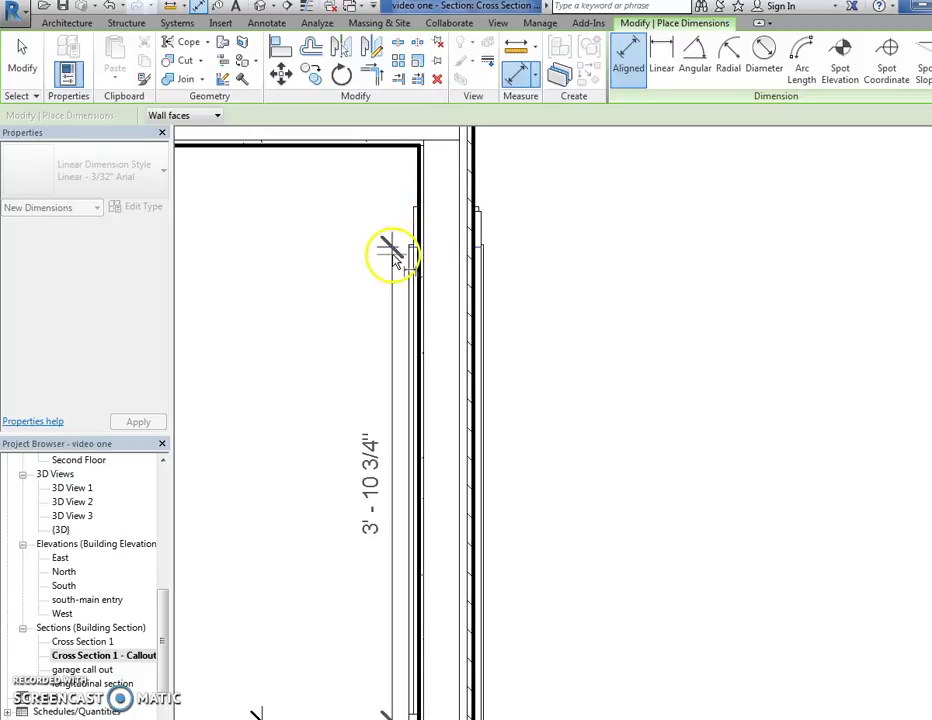
middle_drag(393, 254, 420, 521)
middle_drag(424, 285, 408, 603)
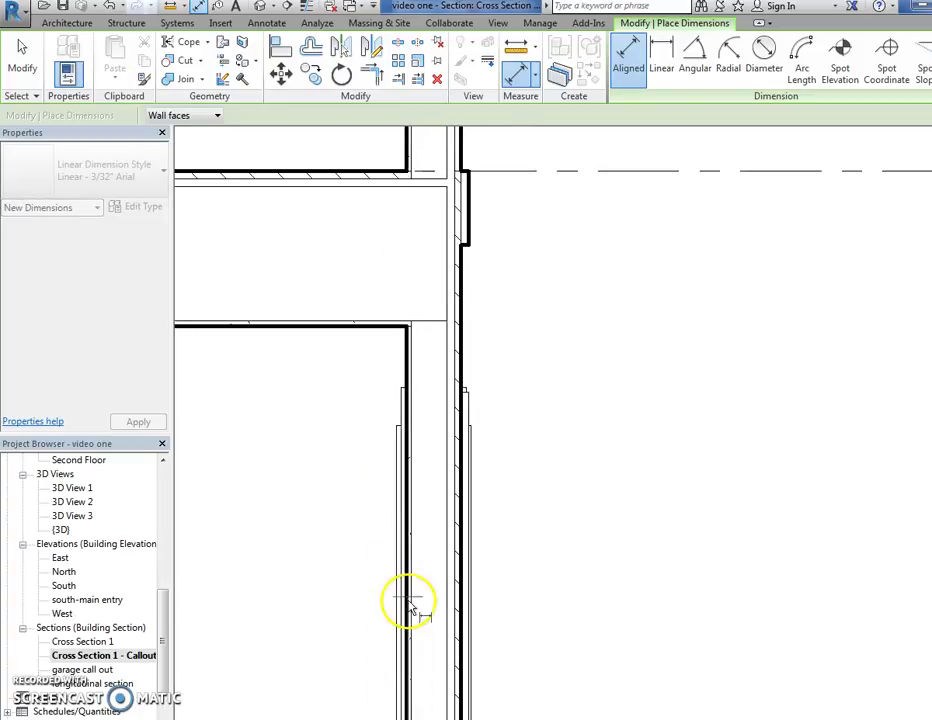
click(403, 390)
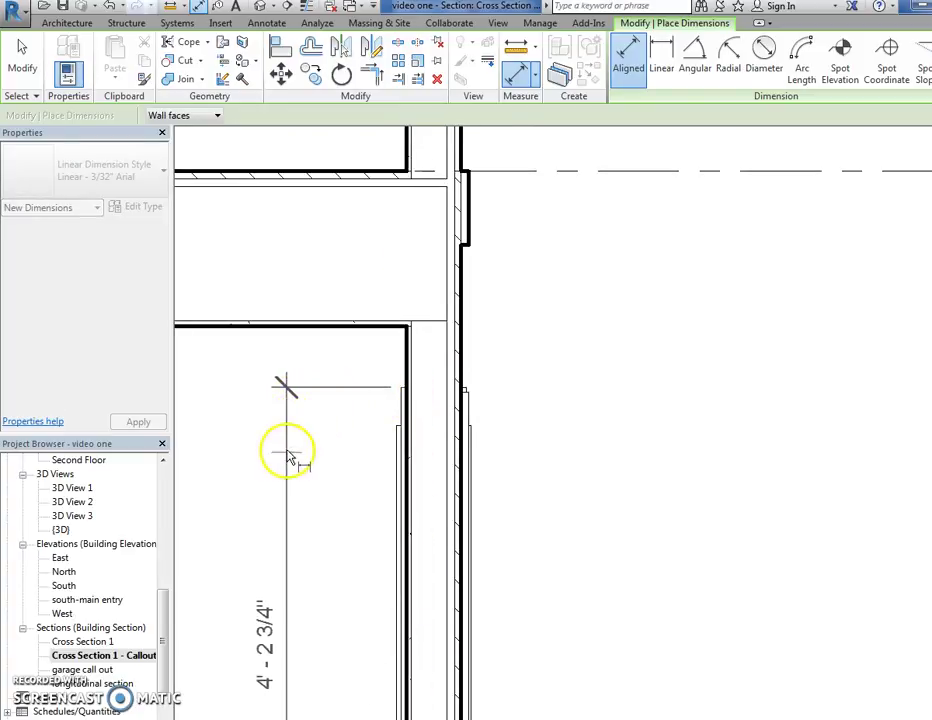
scroll(366, 422, down, 2)
middle_drag(354, 454, 354, 491)
click(350, 492)
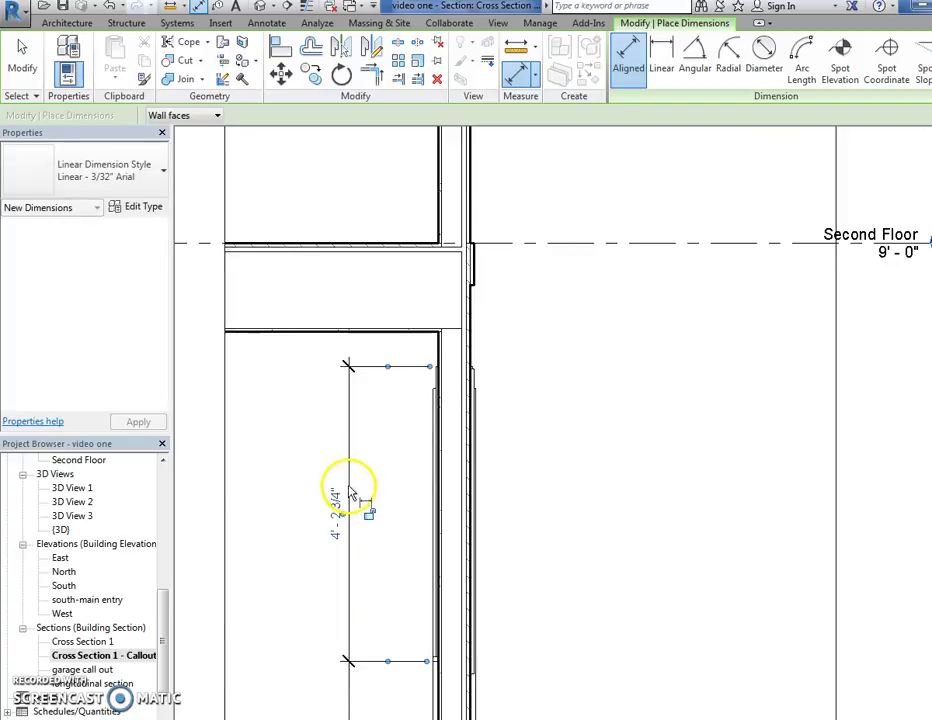
key(Escape)
key(Escape)
scroll(391, 527, down, 1)
middle_drag(391, 527, 377, 445)
scroll(377, 445, down, 1)
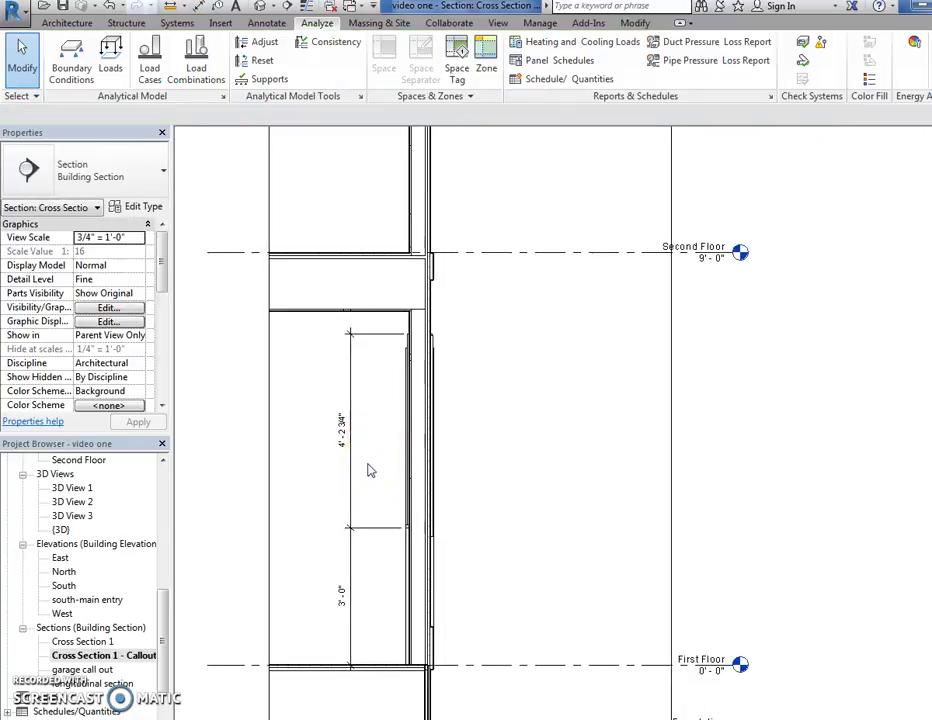
Select the 4'-2 3/4" dimension, then start the Text tool from the Annotate tab
click(362, 481)
click(350, 490)
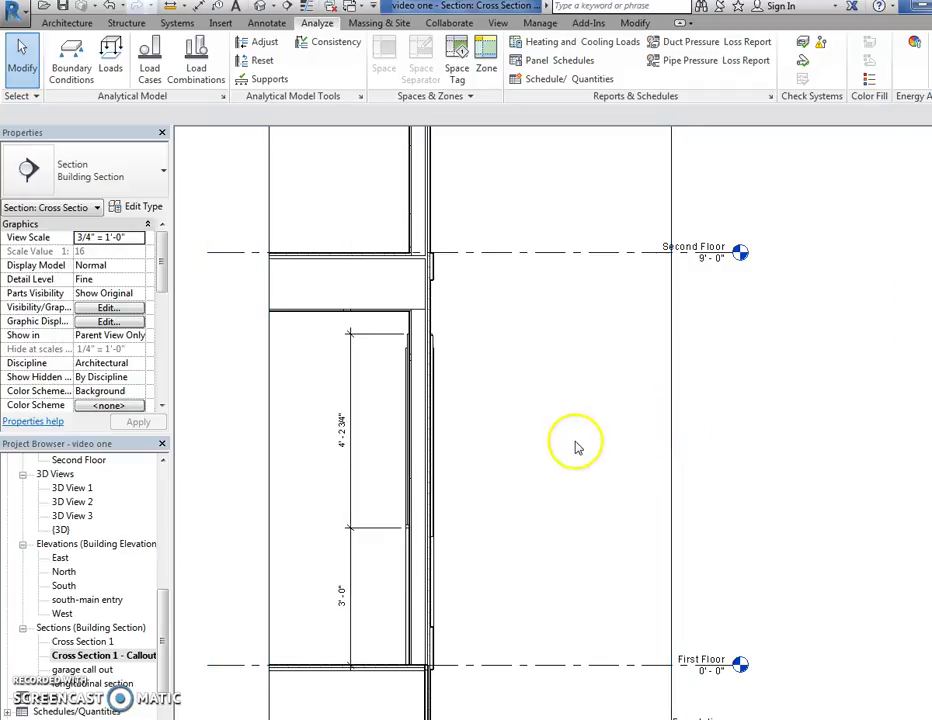
click(68, 22)
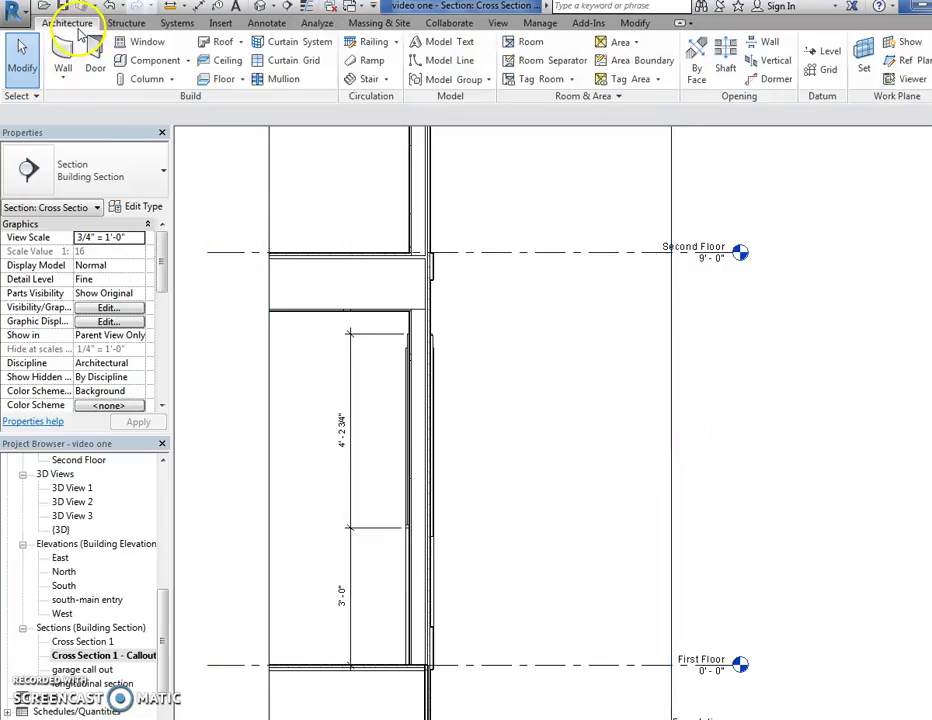
click(264, 22)
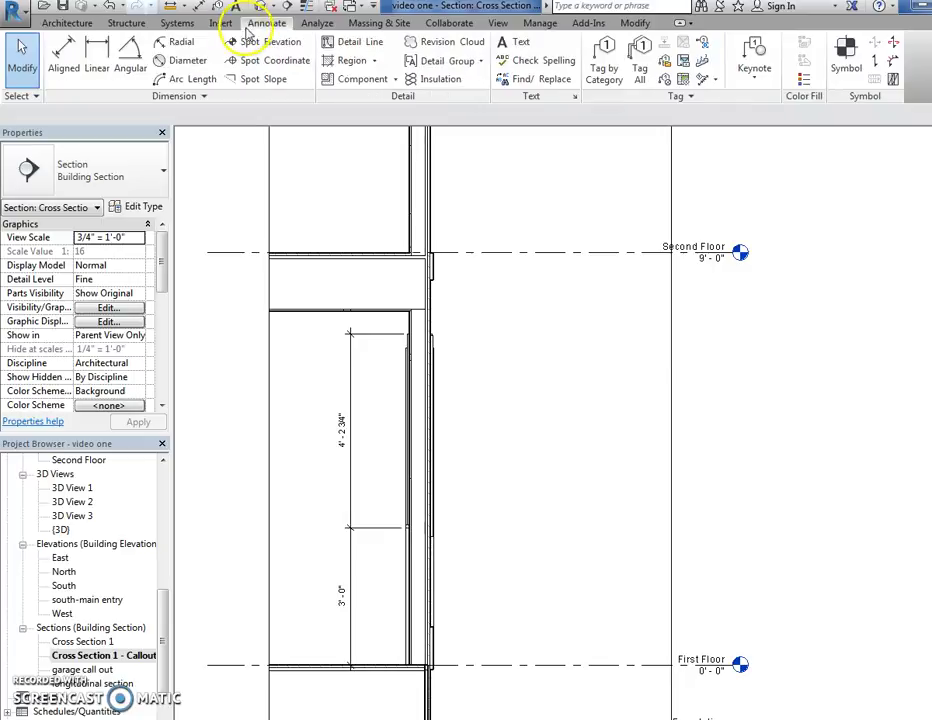
click(507, 47)
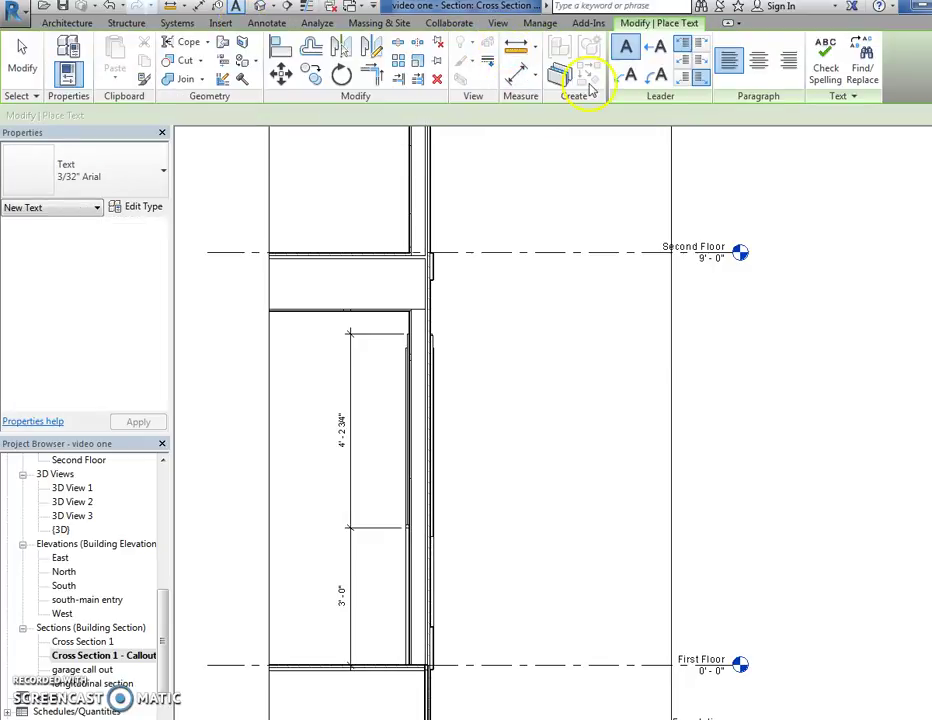
Place a one-segment leader note '2 x 14 wood floor joist at 16" o.c.' on the floor joist
click(652, 50)
click(406, 284)
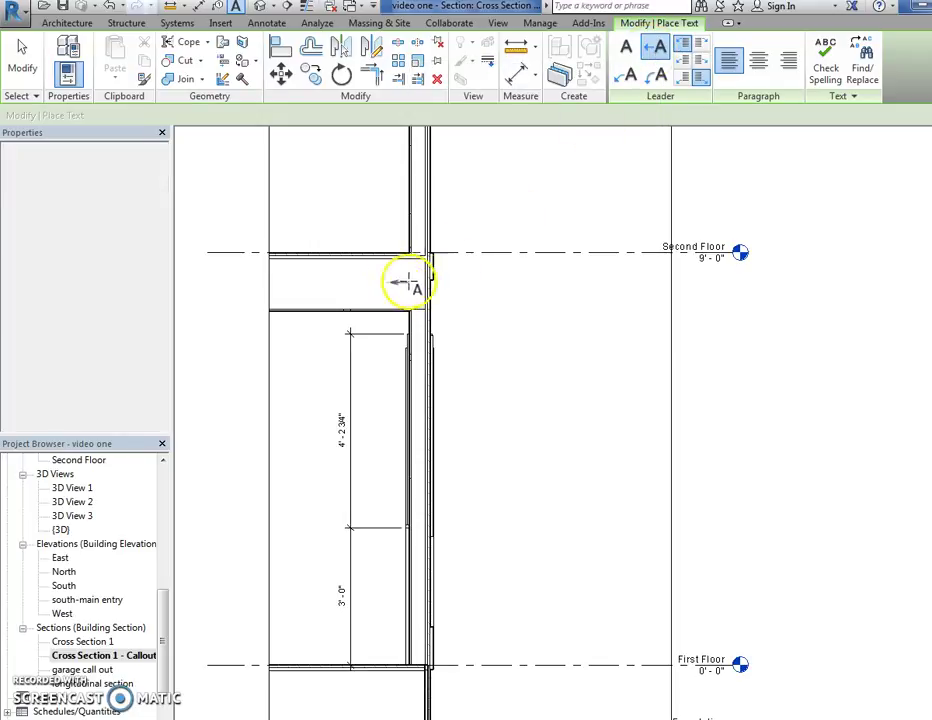
click(451, 292)
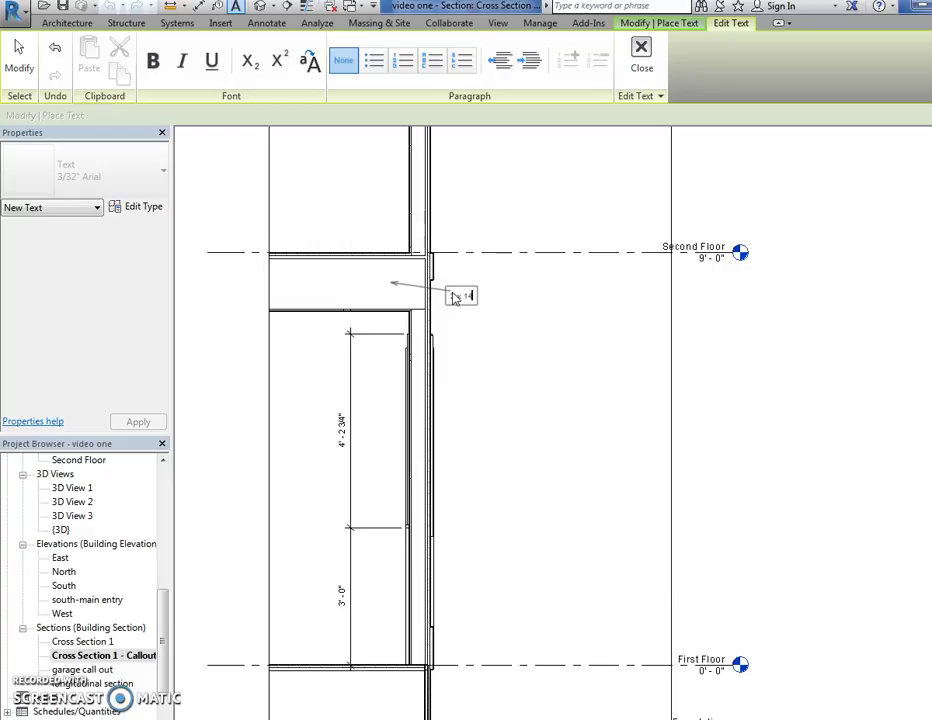
text(14 wood floor joist at 16" O)
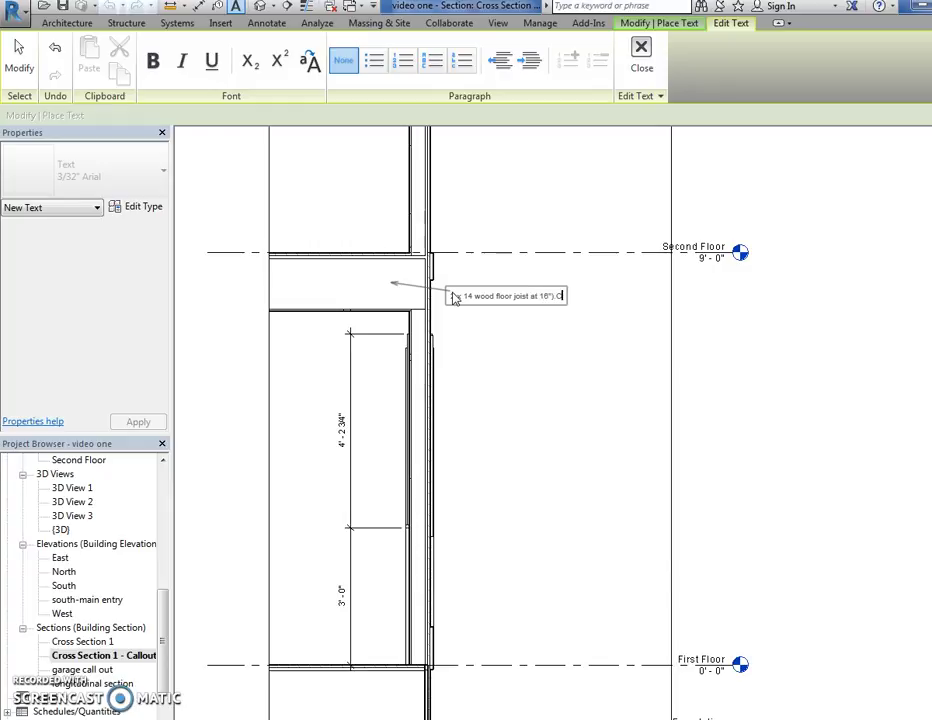
key(BackSpace)
key(BackSpace)
key(BackSpace)
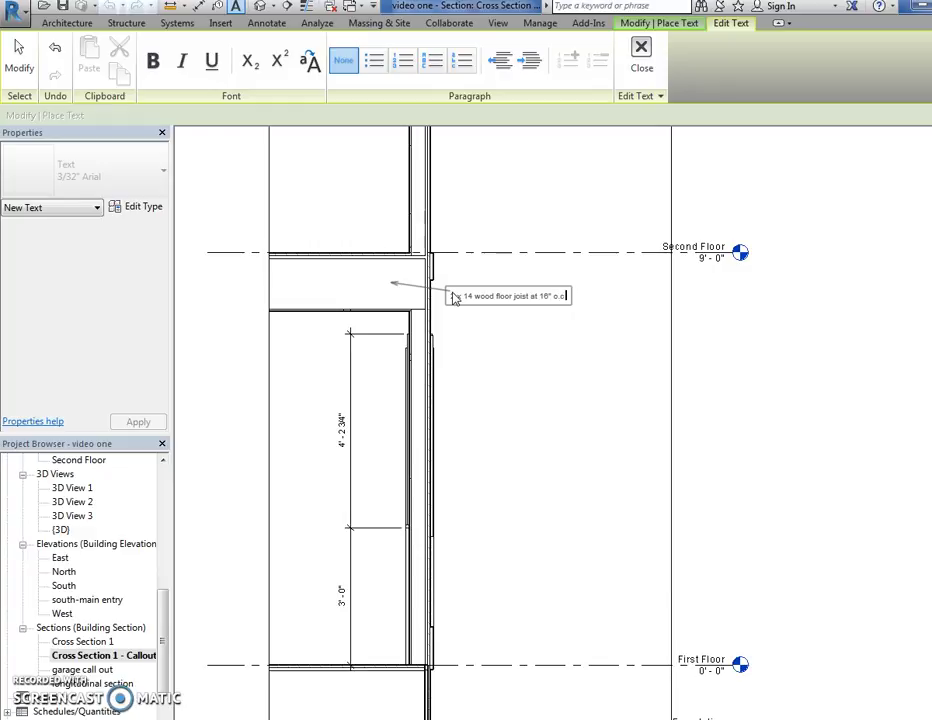
click(640, 53)
key(Escape)
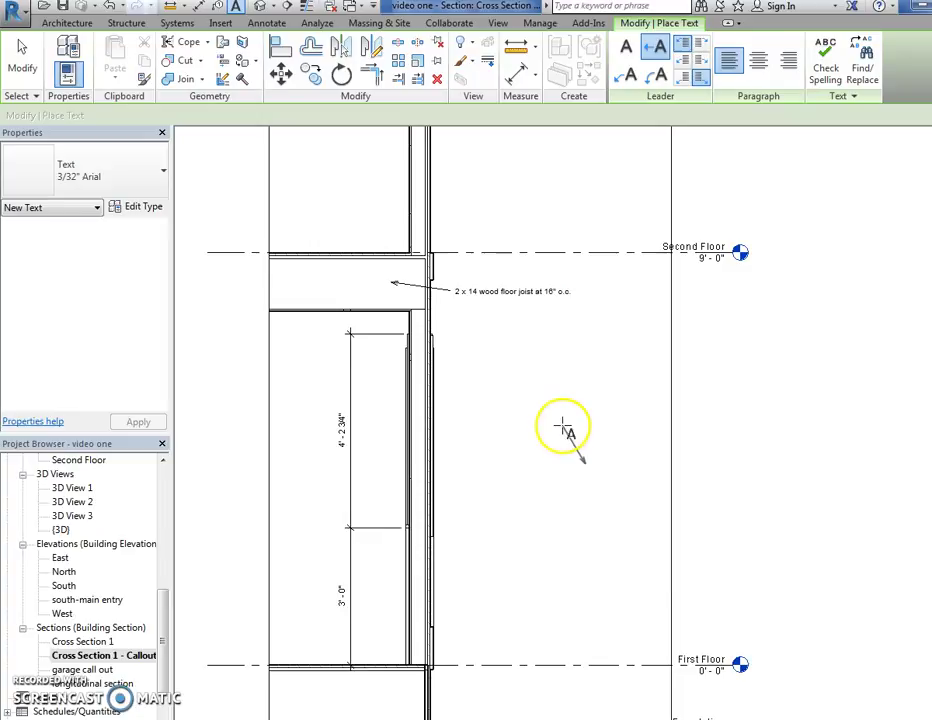
Place the '2x6 wood studd at 16" o.c.' leader note on the wall, then anchor the next note's leader
click(598, 434)
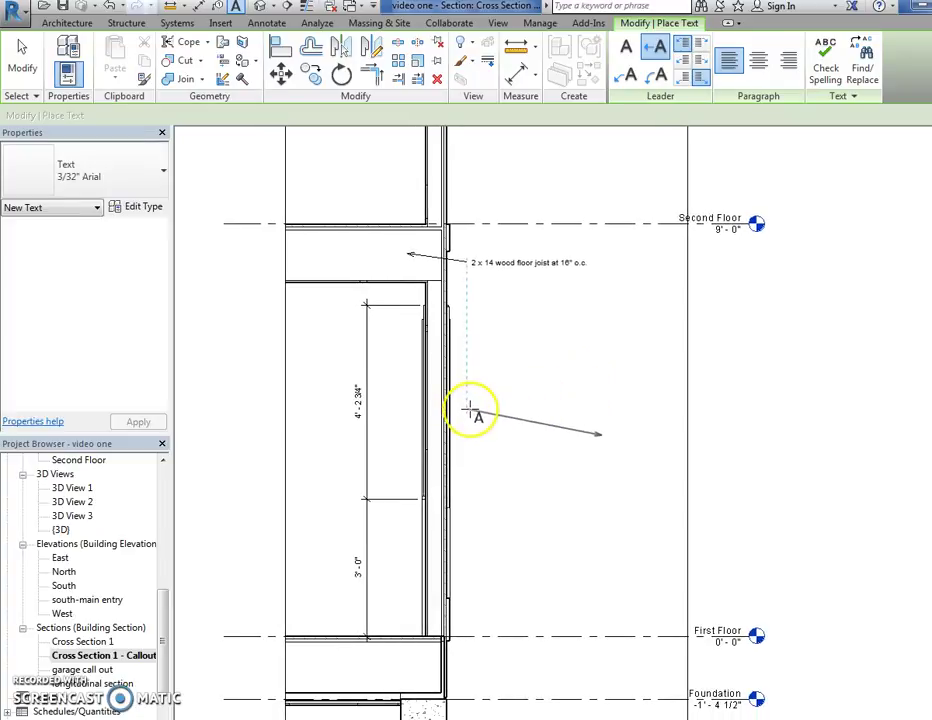
key(Escape)
key(Escape)
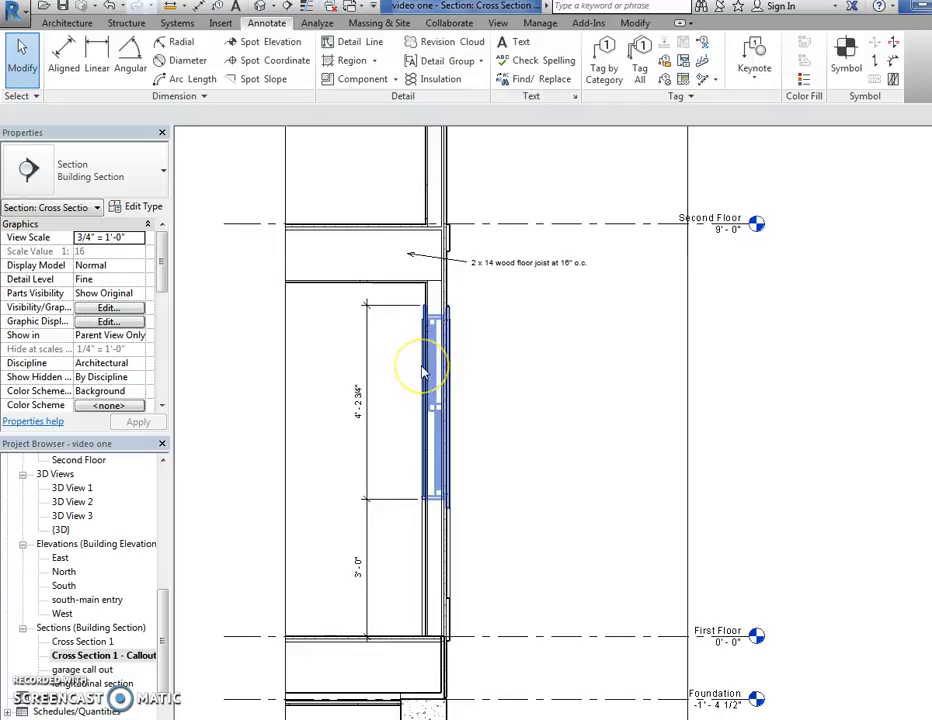
click(506, 43)
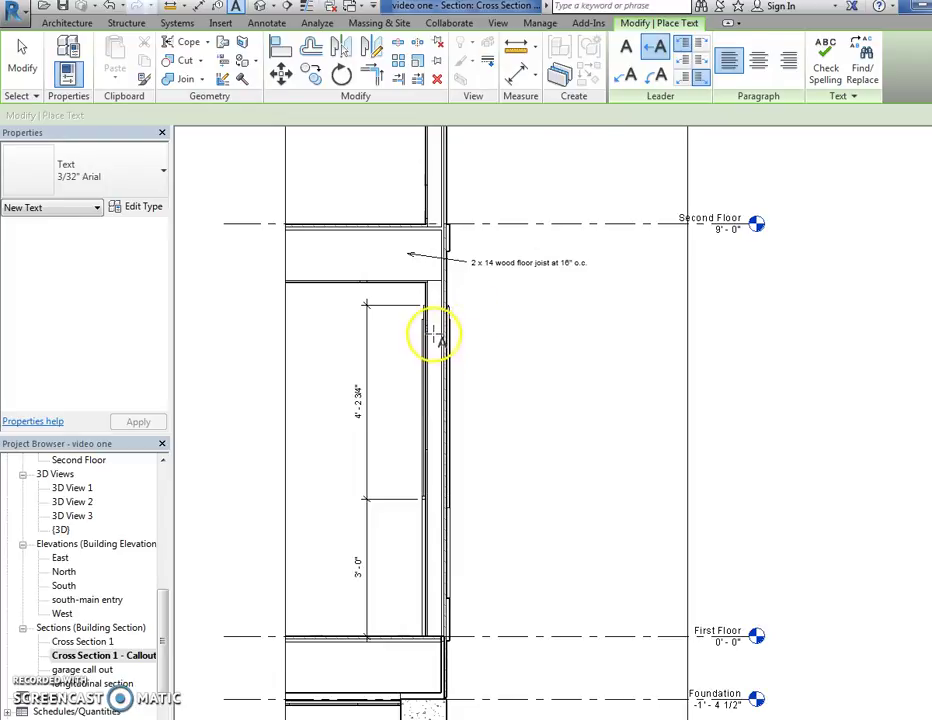
click(434, 330)
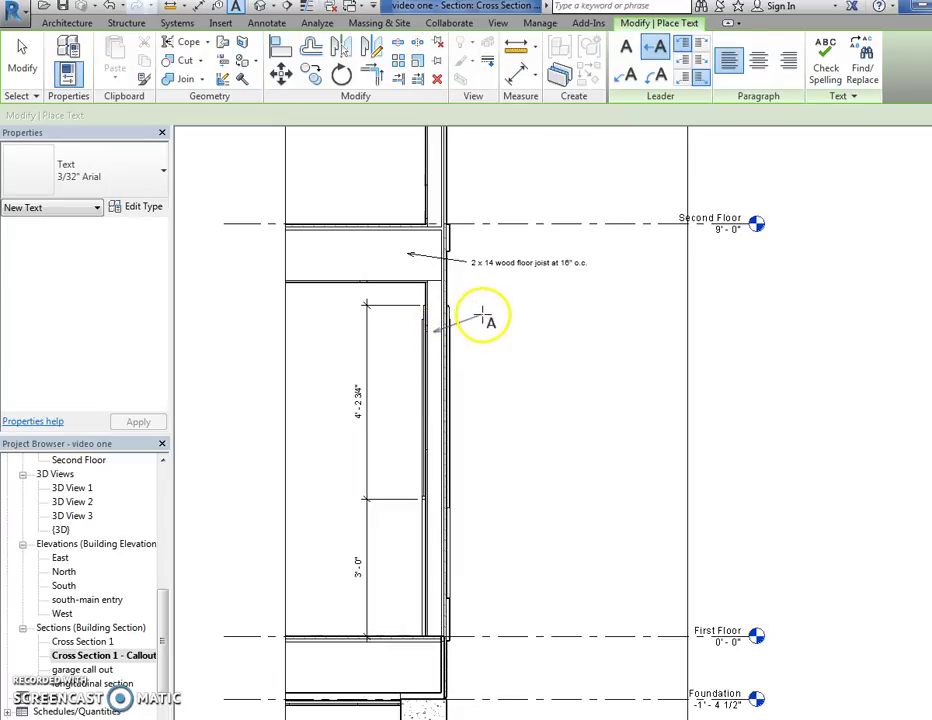
click(483, 318)
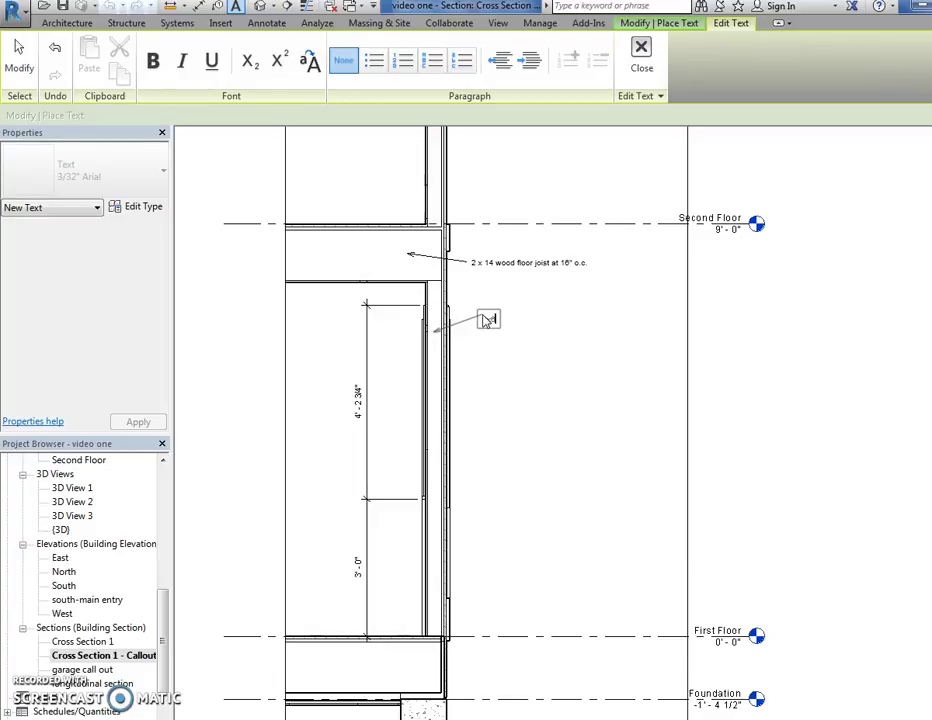
text(8 wood studd at 16" o.c)
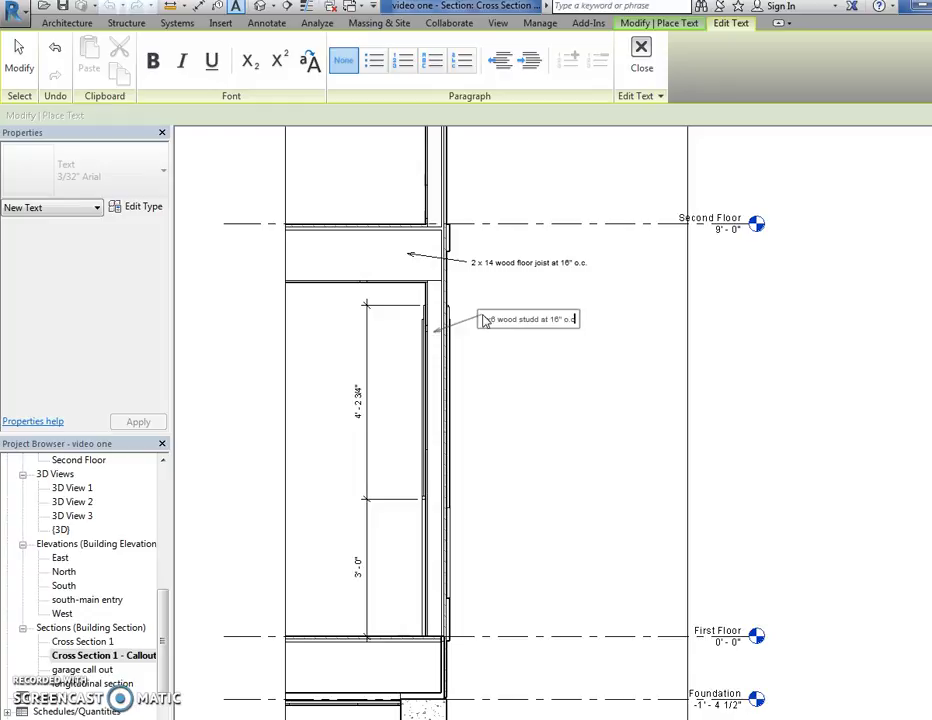
click(526, 383)
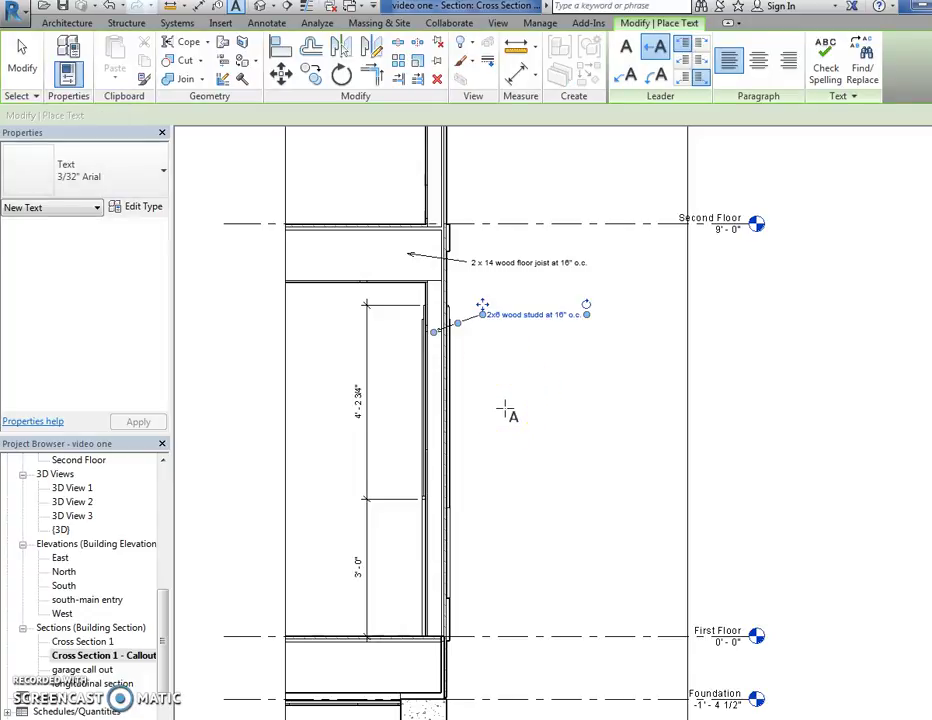
click(504, 403)
click(437, 363)
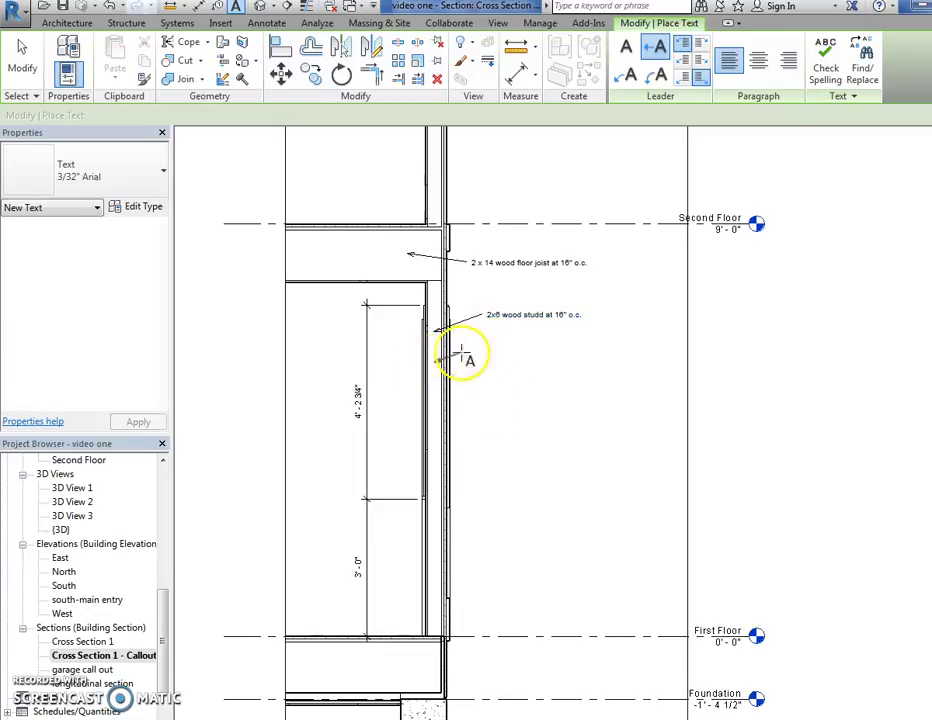
Place the 'full-batt insulation' note text to the right of the wall
click(484, 351)
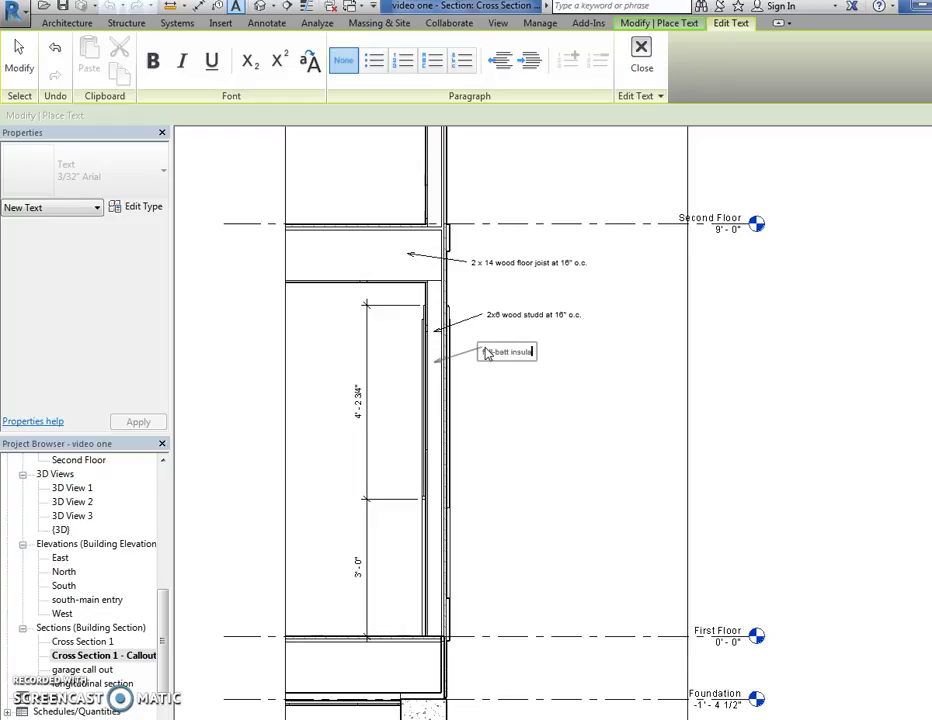
click(507, 390)
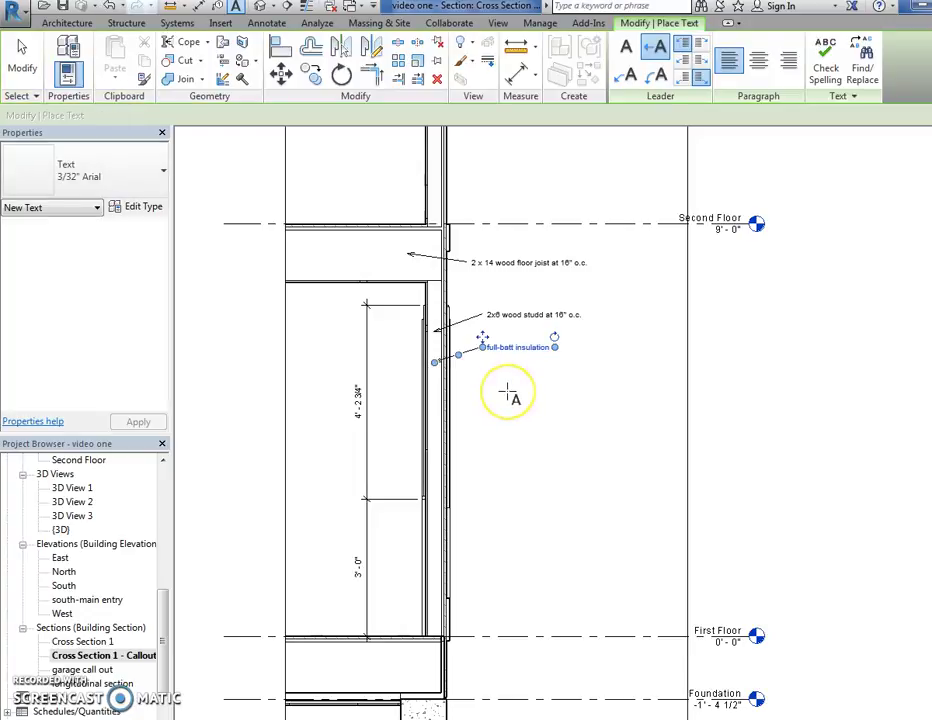
scroll(500, 390, up, 3)
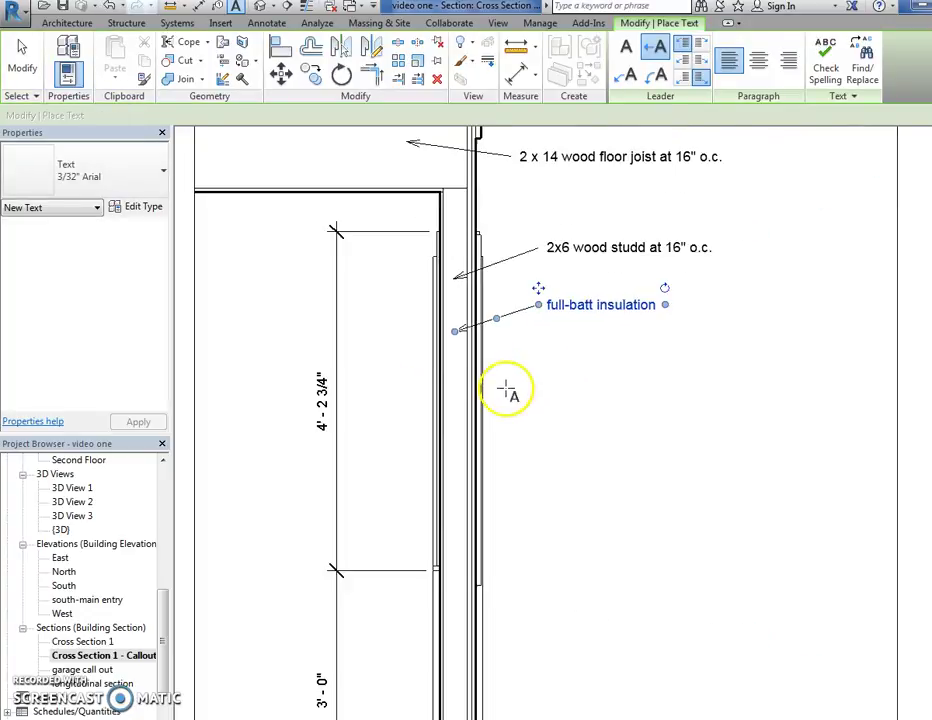
scroll(470, 390, up, 1)
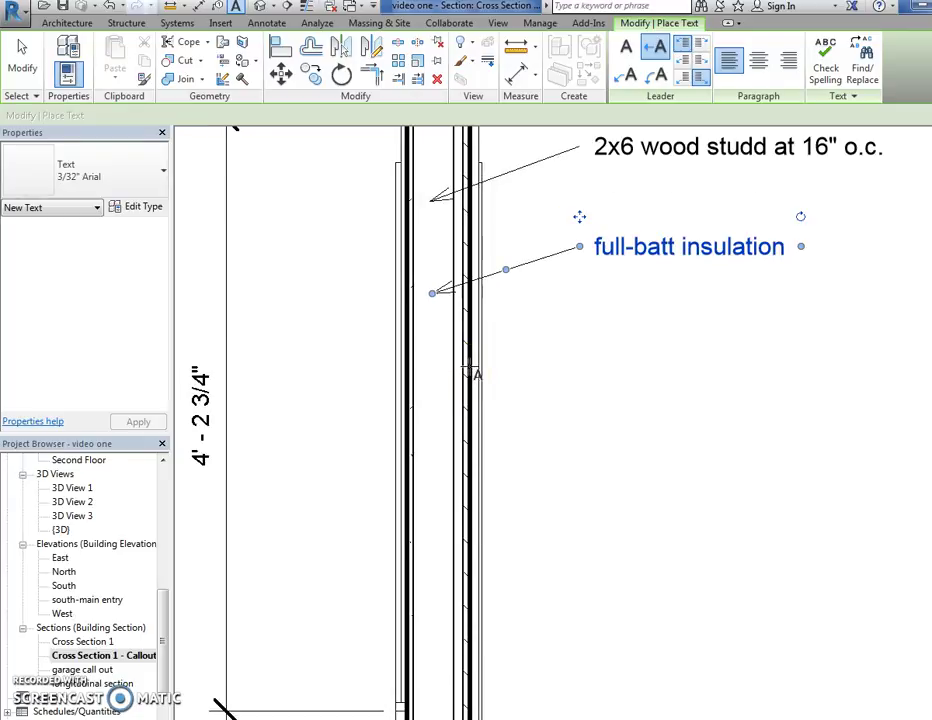
Add a '3/4" plywood' note with its leader pointing to the sheathing layer
click(471, 364)
click(579, 327)
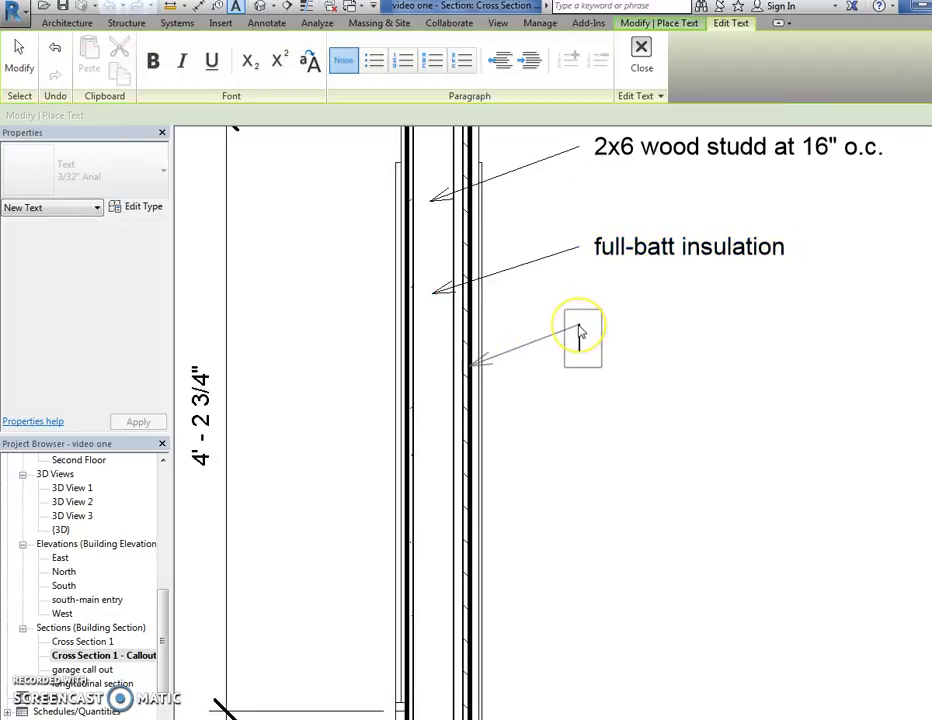
text(3/4" fply)
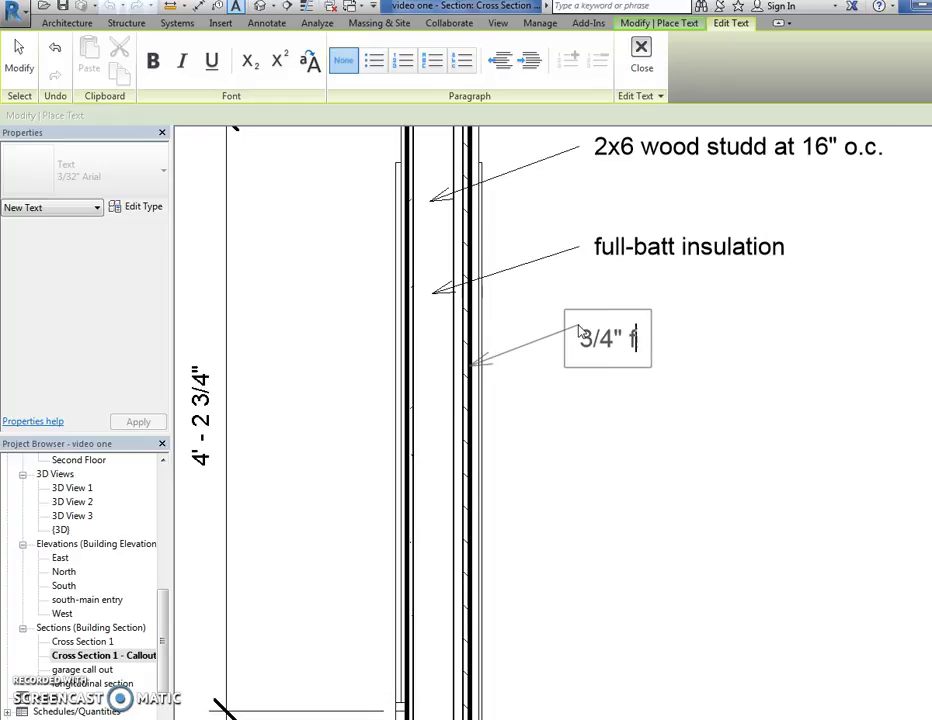
key(BackSpace)
key(BackSpace)
key(BackSpace)
key(BackSpace)
text(plywood)
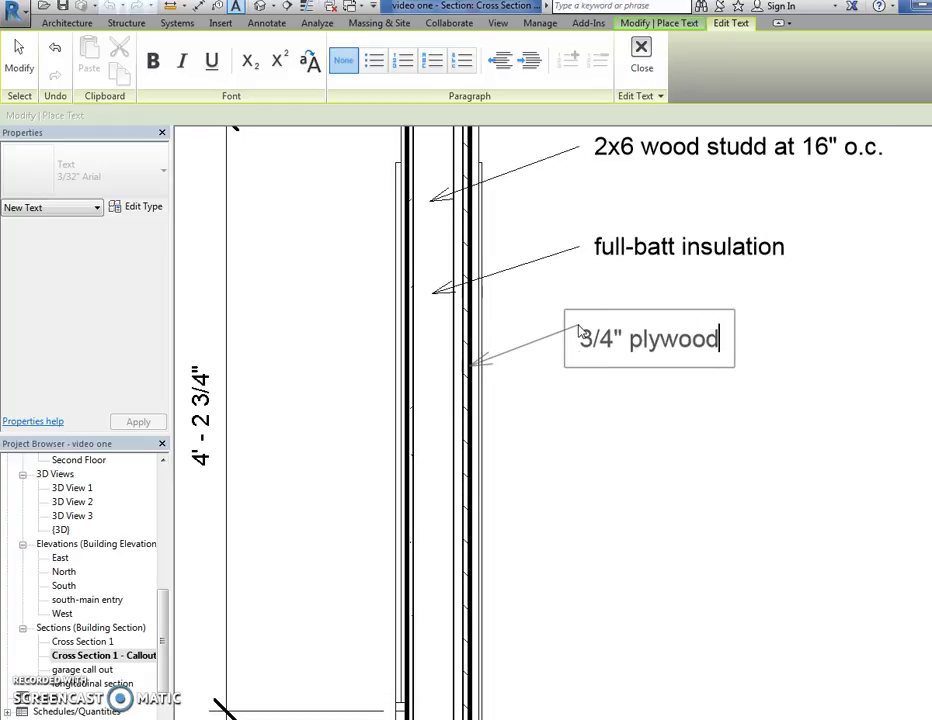
key(Return)
scroll(759, 399, up, 1)
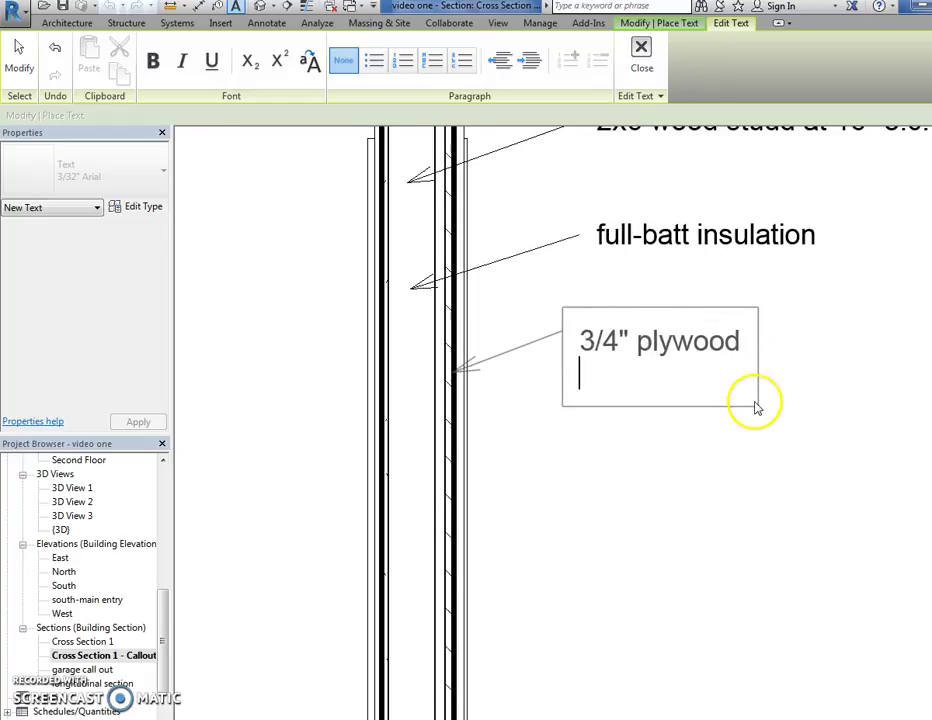
scroll(752, 409, down, 3)
click(755, 432)
scroll(757, 431, down, 3)
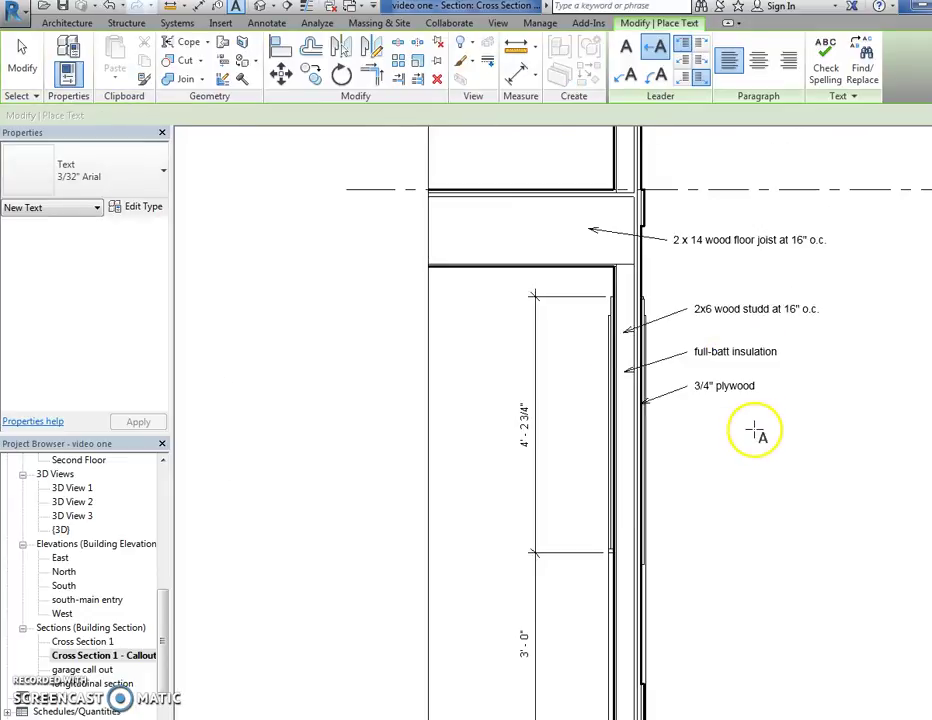
key(Escape)
Adjust the section's crop and annotation-crop boundaries so the notes show, then save the project
click(677, 351)
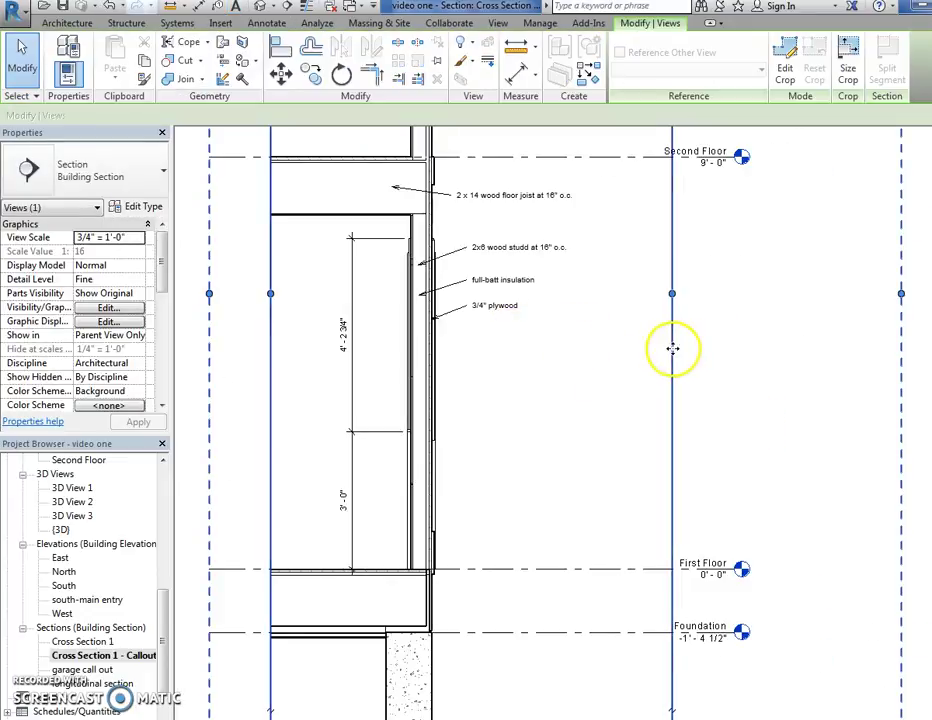
drag(670, 295, 530, 293)
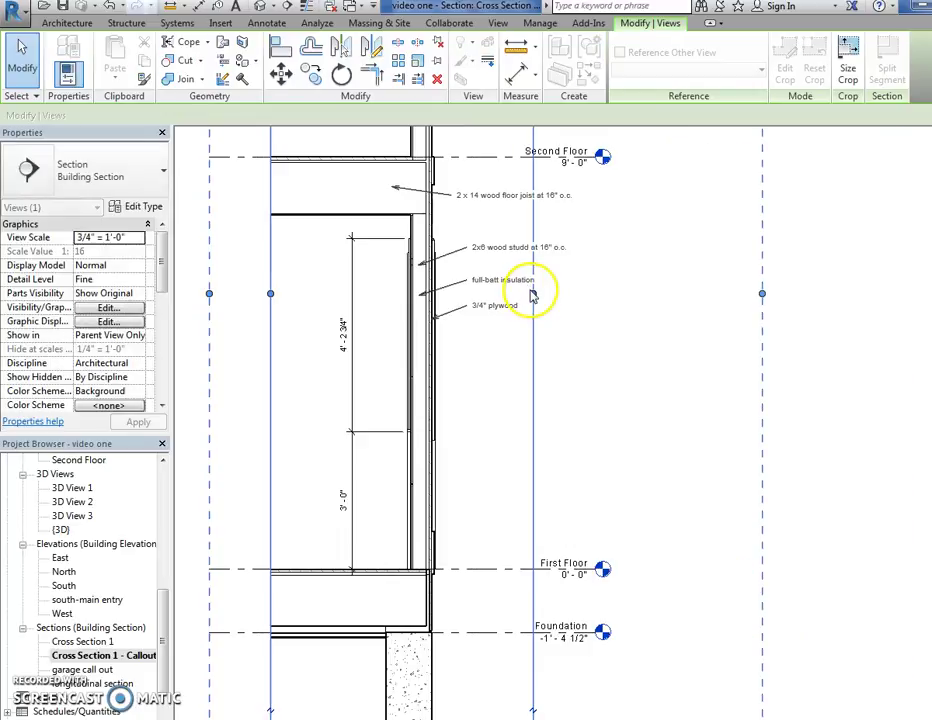
mouse_move(615, 295)
mouse_down()
mouse_move(539, 305)
mouse_move(790, 266)
mouse_move(821, 290)
mouse_up()
drag(533, 293, 655, 291)
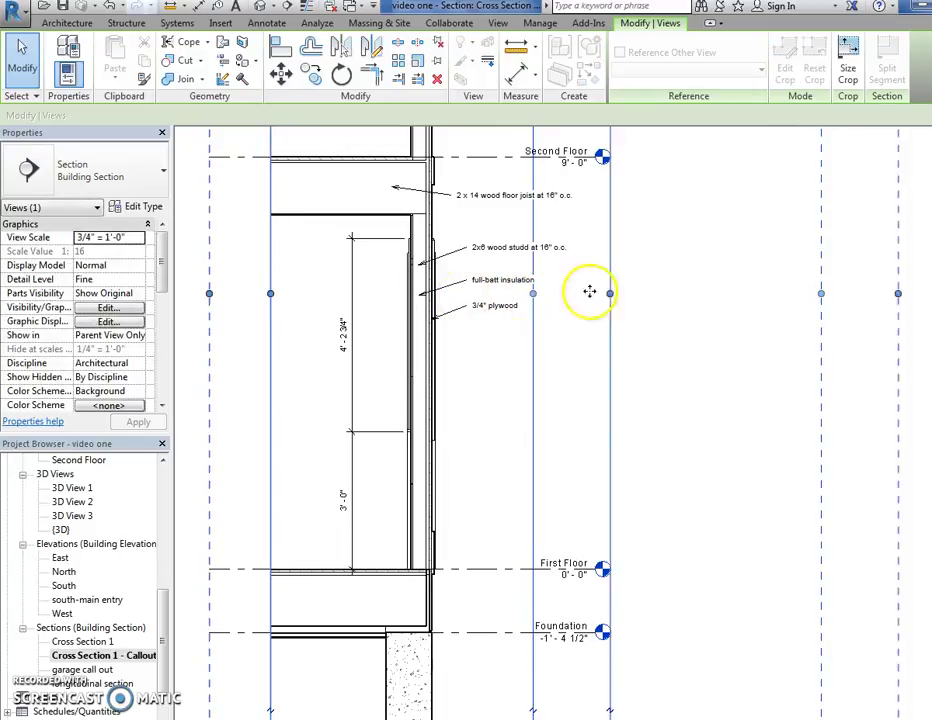
key(Escape)
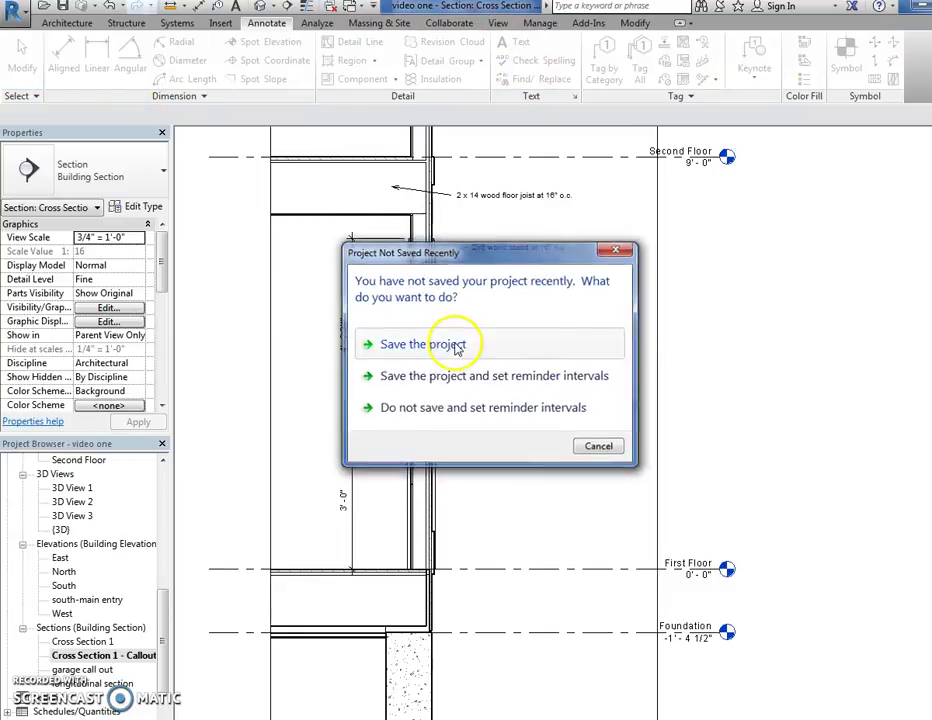
click(452, 343)
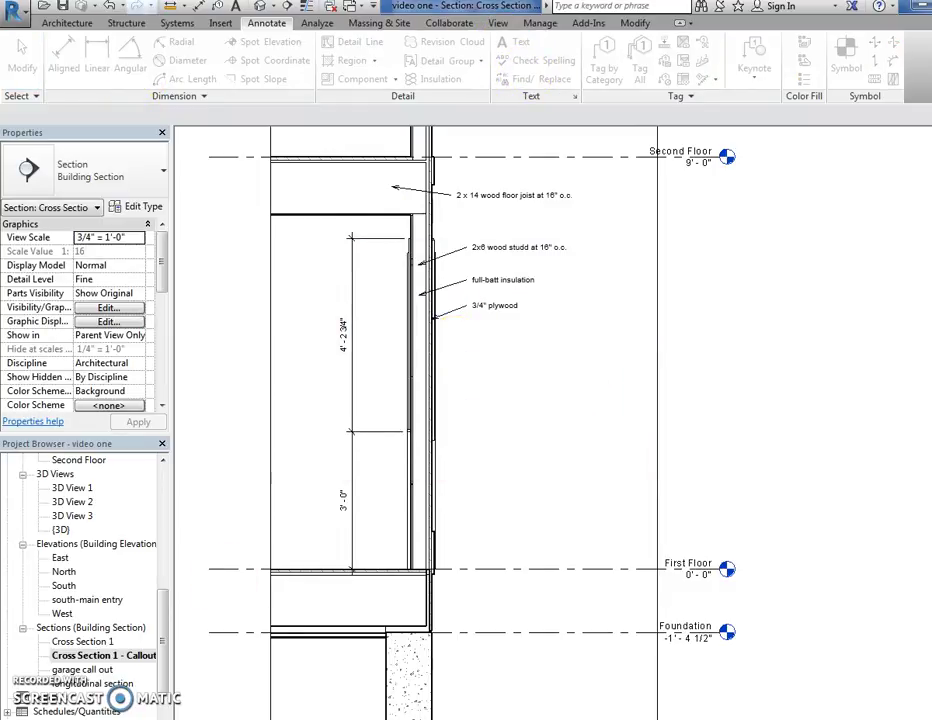
Using TX, add an 'air infiltration barrier' note with a leader to the wall
key(t)
key(x)
scroll(431, 362, up, 5)
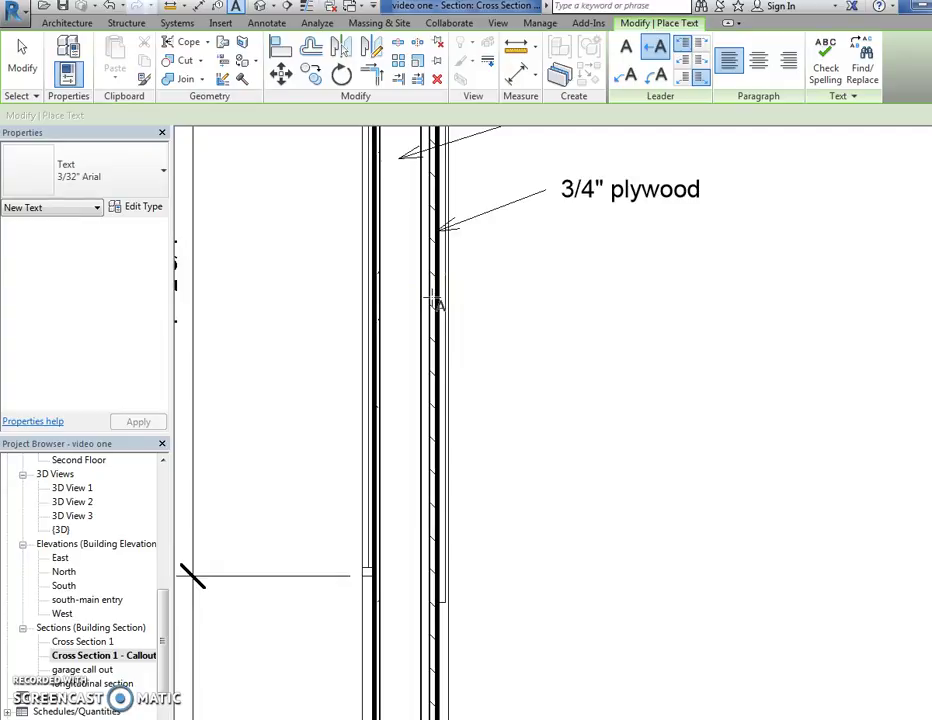
click(436, 298)
click(551, 280)
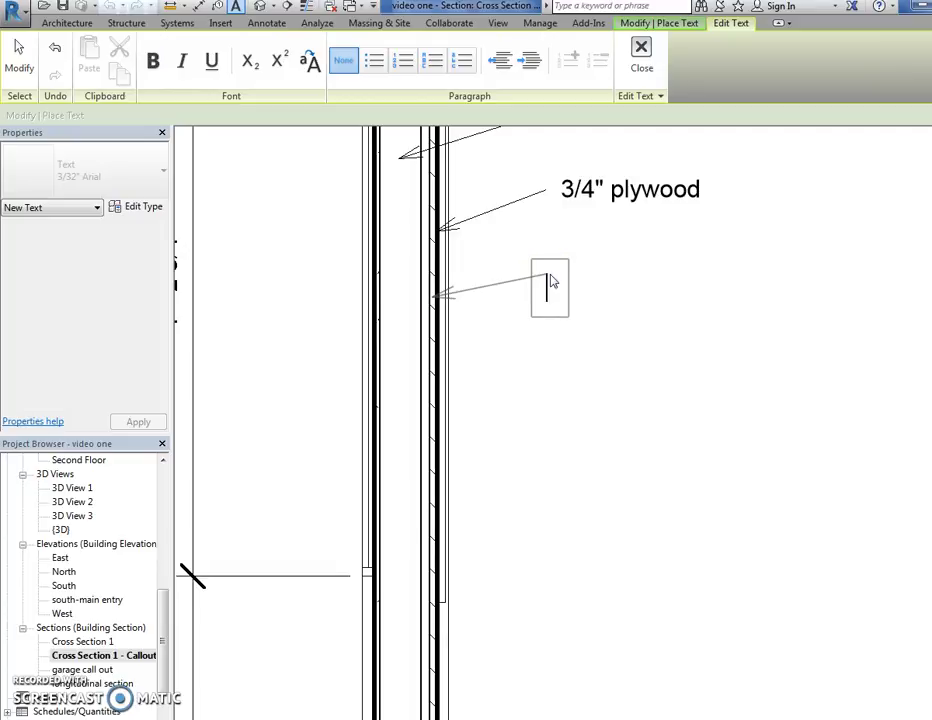
text(air infiltration )
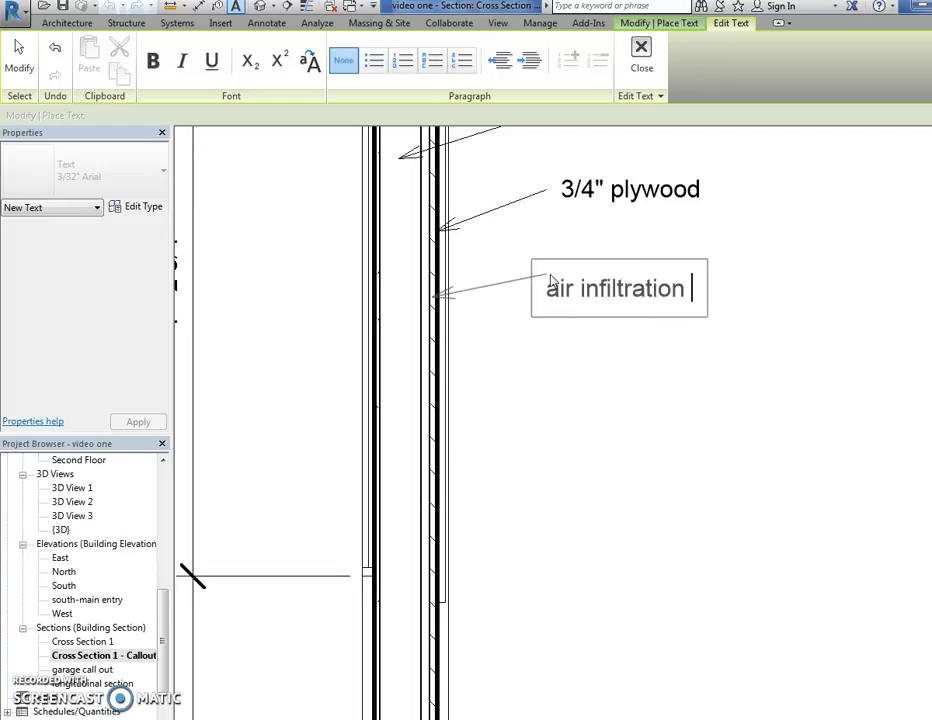
text(barrier)
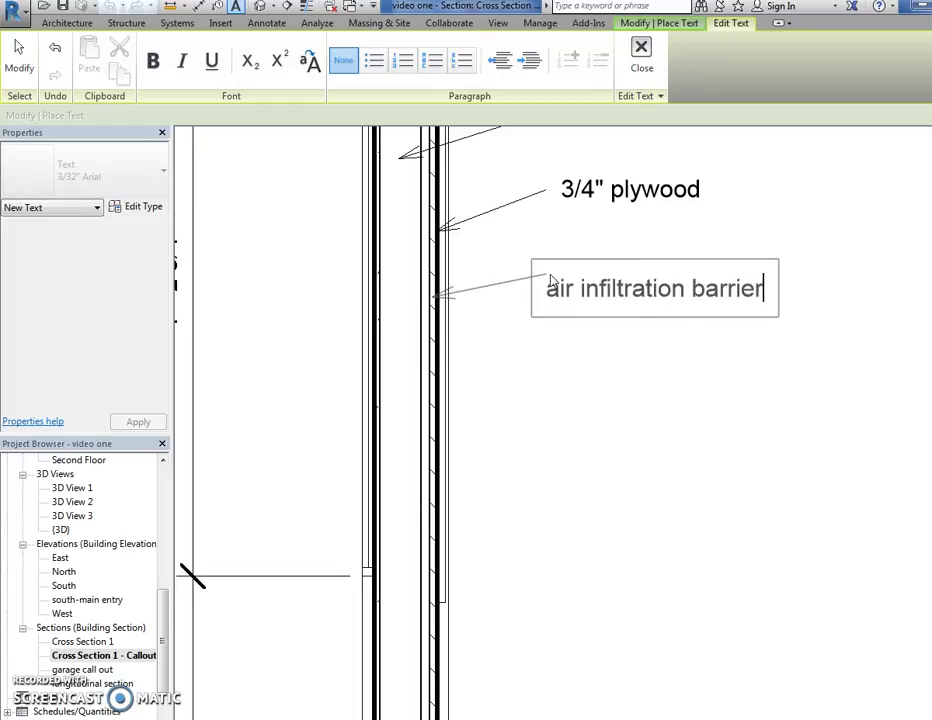
key(Return)
click(578, 400)
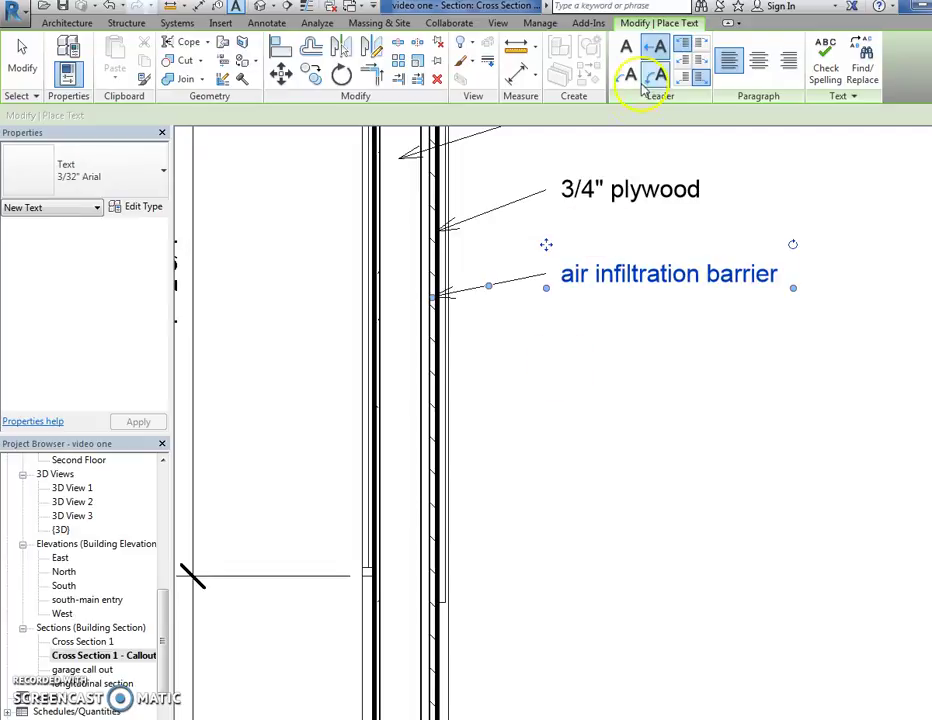
scroll(425, 410, up, 1)
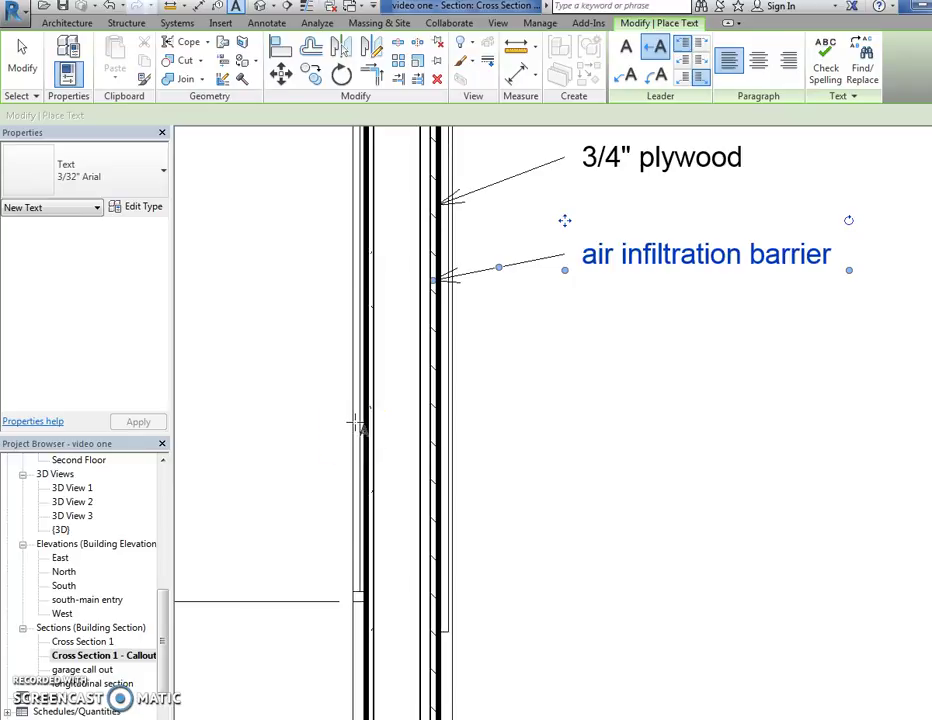
Add a '1/2" gypsum wall board' note with a leader to the lower wall
mouse_move(358, 610)
middle_down()
mouse_move(381, 389)
mouse_move(362, 370)
mouse_move(369, 381)
middle_up()
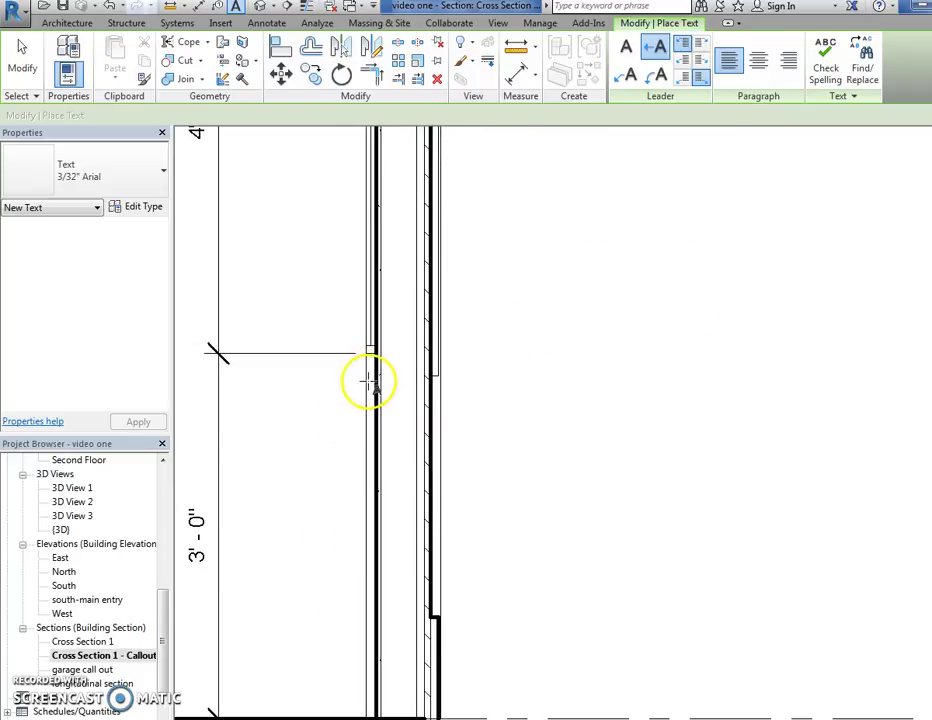
click(370, 378)
click(512, 342)
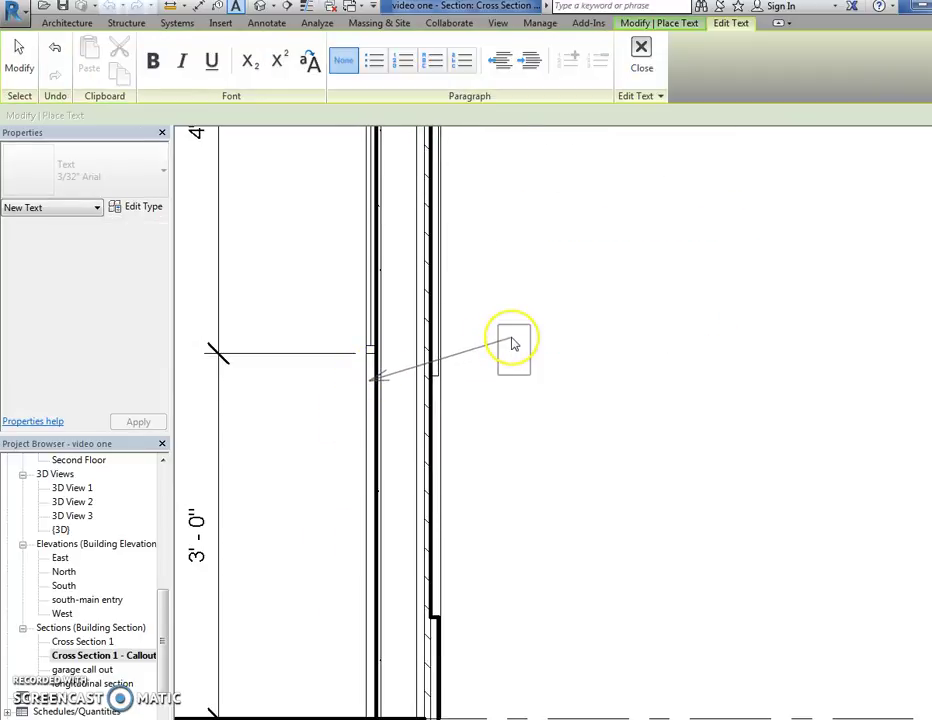
text(1/2)
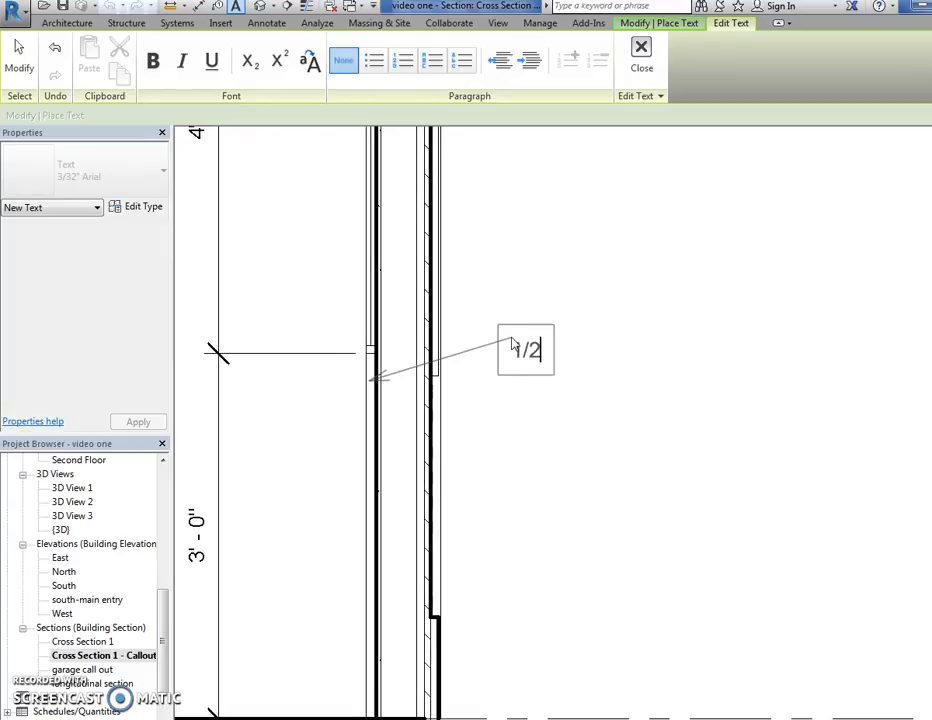
text(" gypsym)
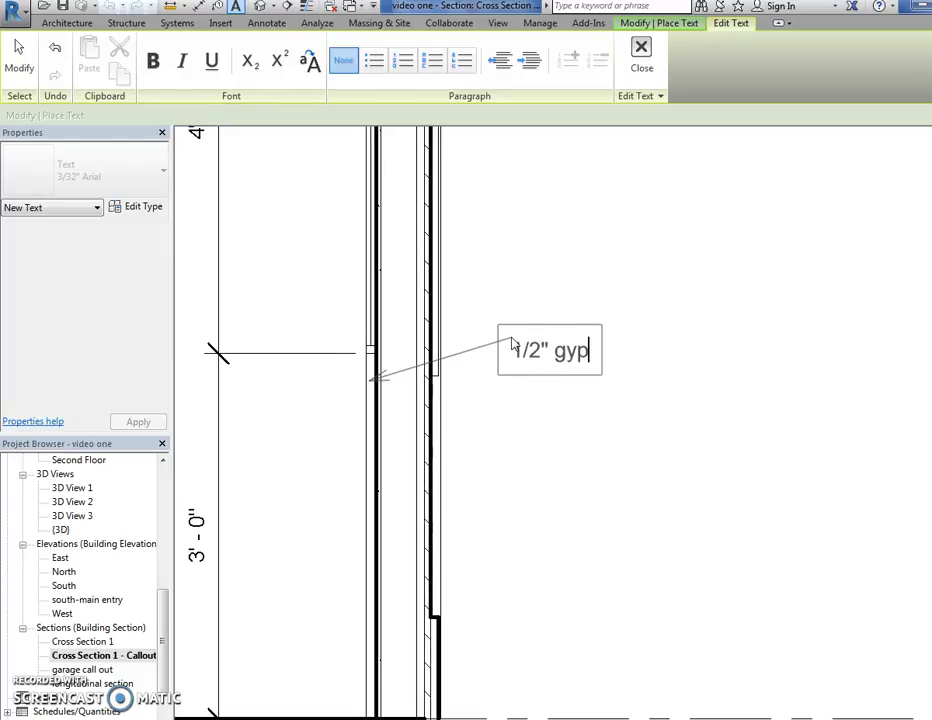
key(BackSpace)
key(BackSpace)
text(u)
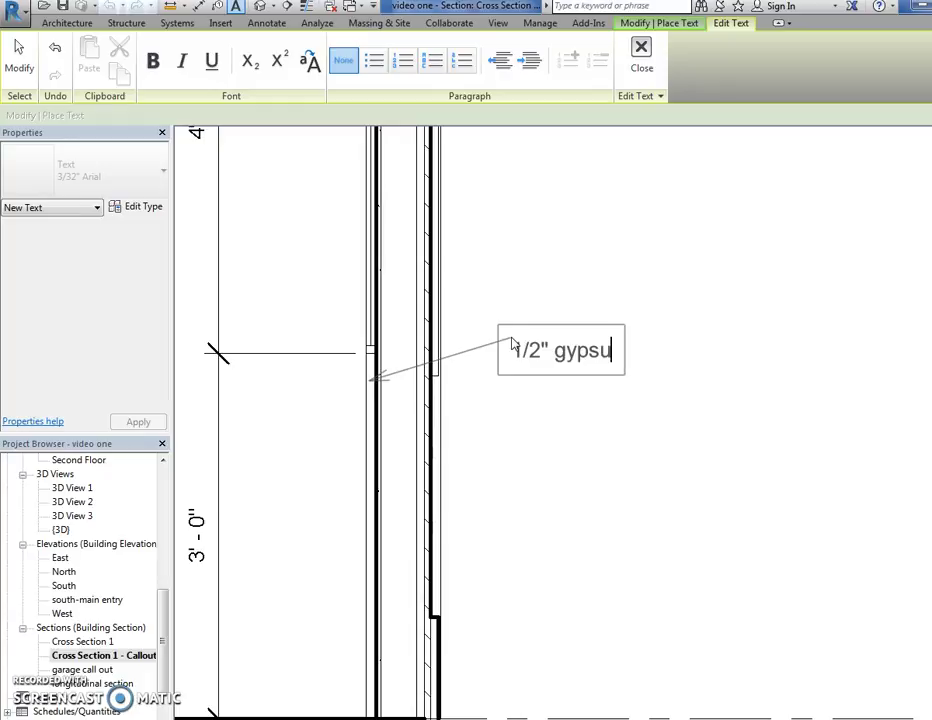
text(m wall board)
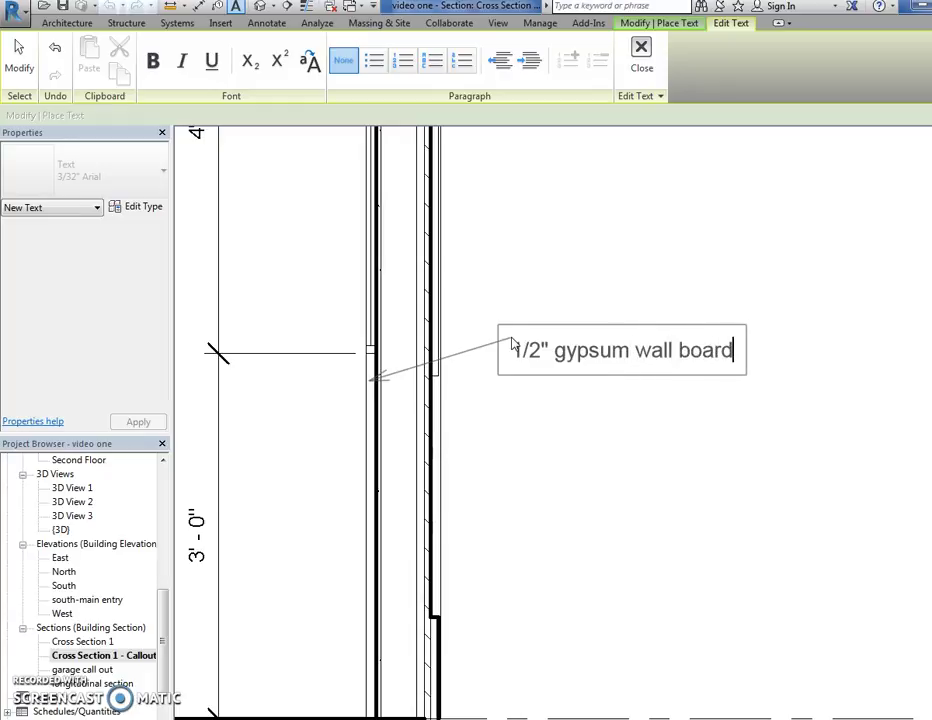
click(510, 400)
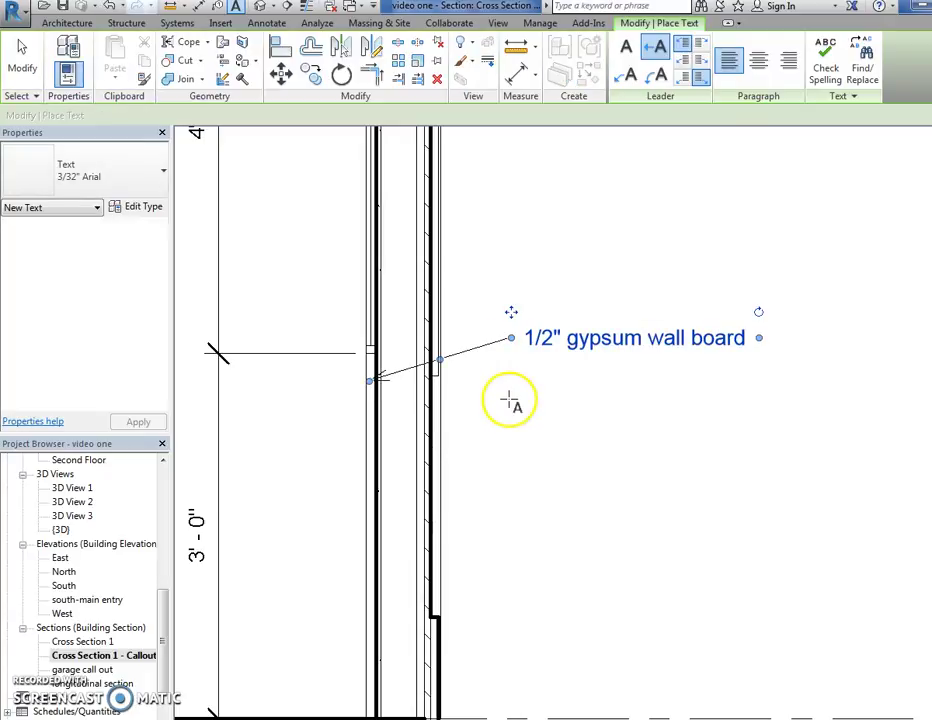
Add a 'vapor barrier' note with a leader pointing at the lower wall layer
scroll(510, 401, down, 2)
middle_drag(510, 401, 457, 325)
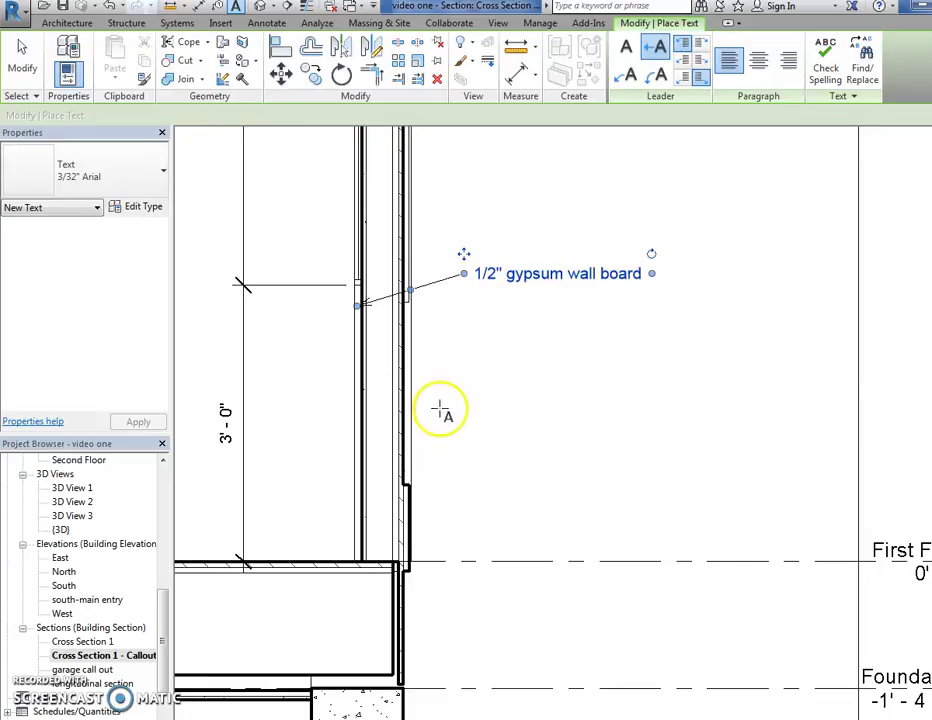
middle_drag(441, 410, 428, 374)
scroll(362, 420, up, 4)
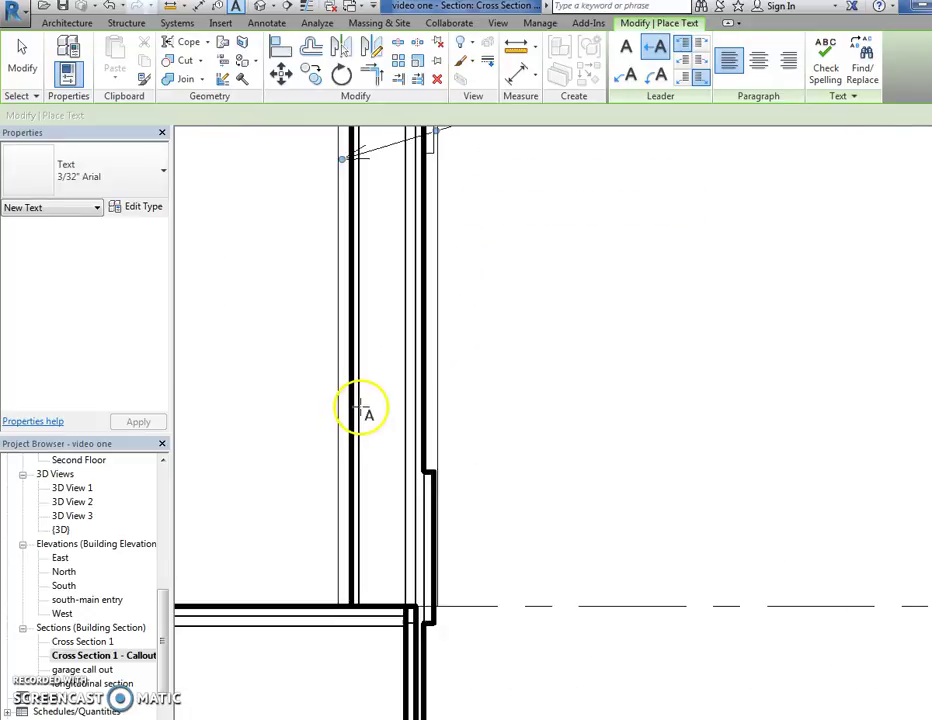
scroll(361, 408, up, 2)
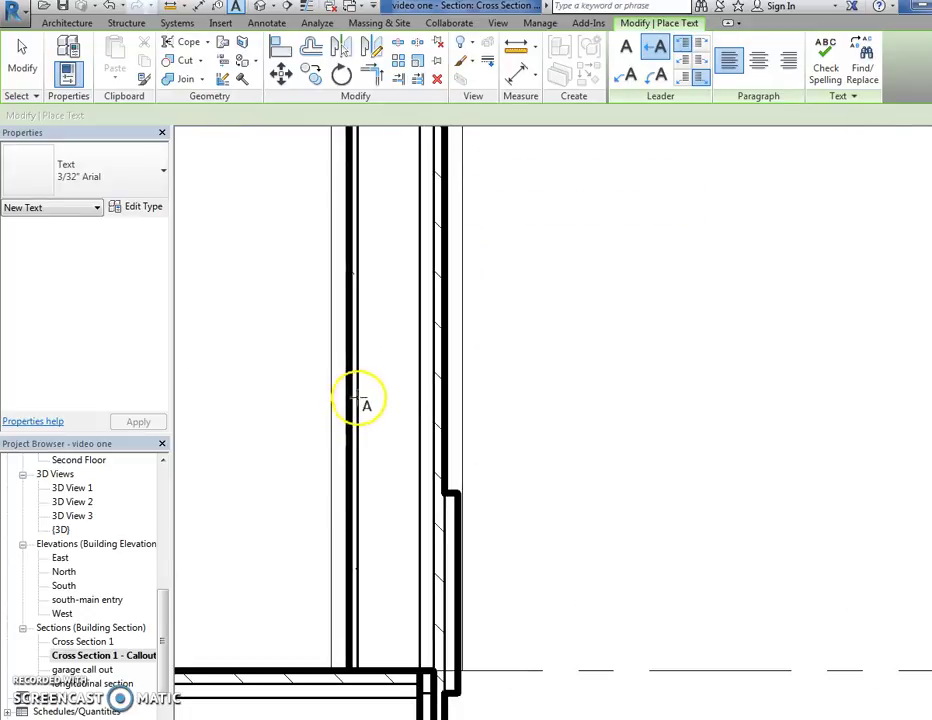
click(359, 400)
scroll(640, 303, down, 3)
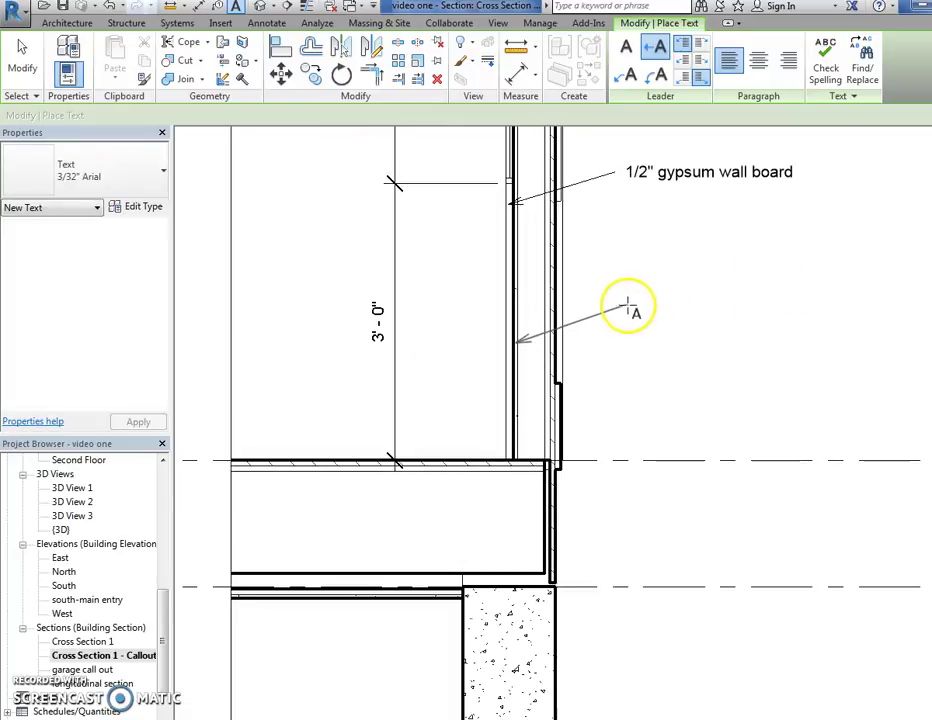
click(618, 314)
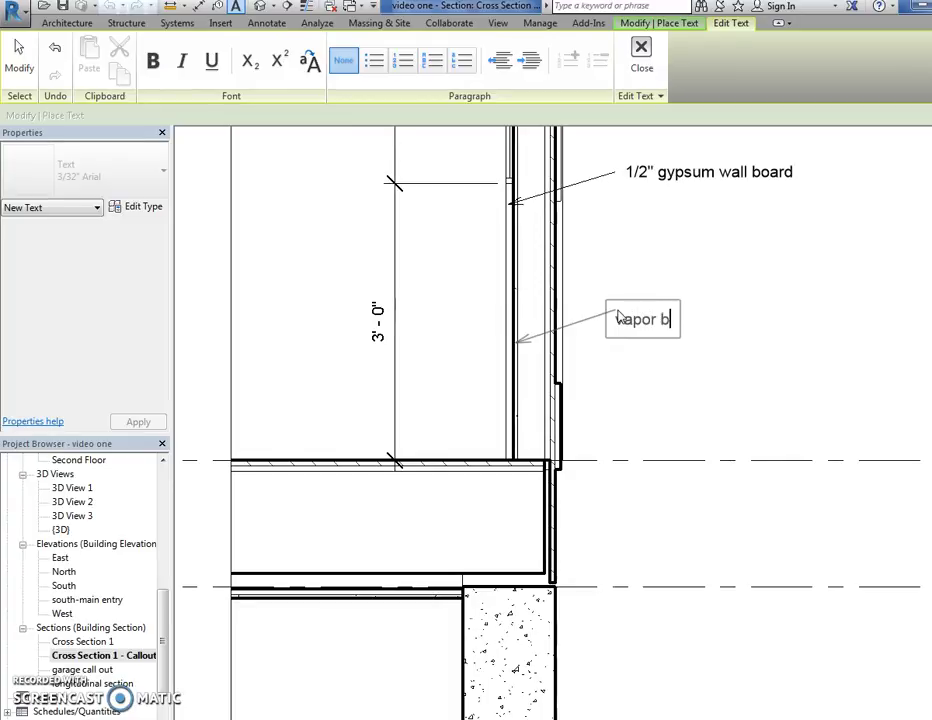
text(vapor barrier)
key(Return)
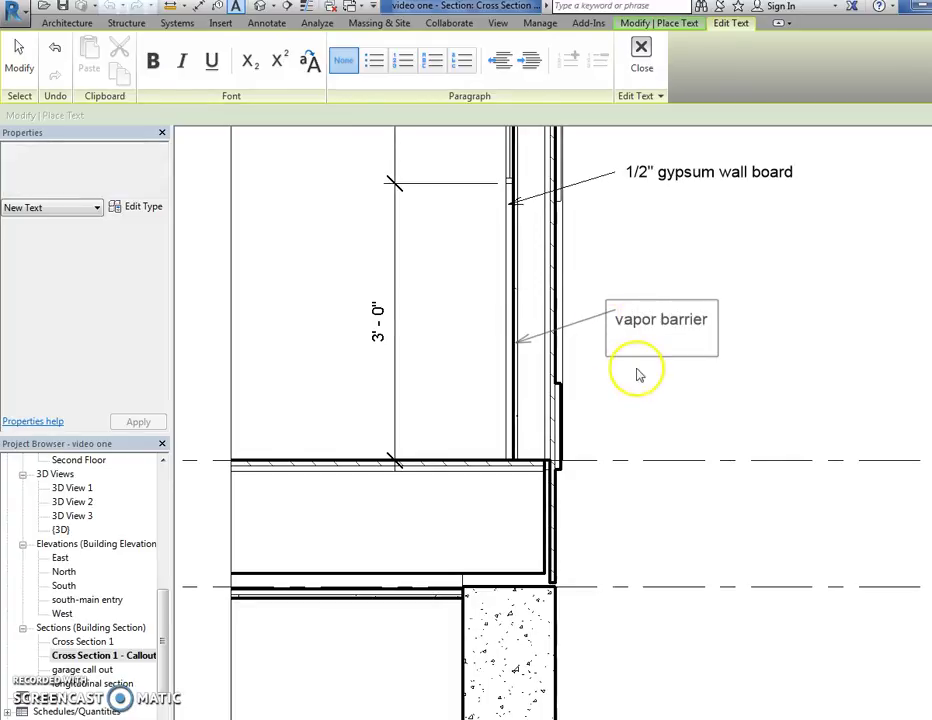
click(637, 374)
scroll(640, 374, down, 5)
scroll(584, 463, down, 1)
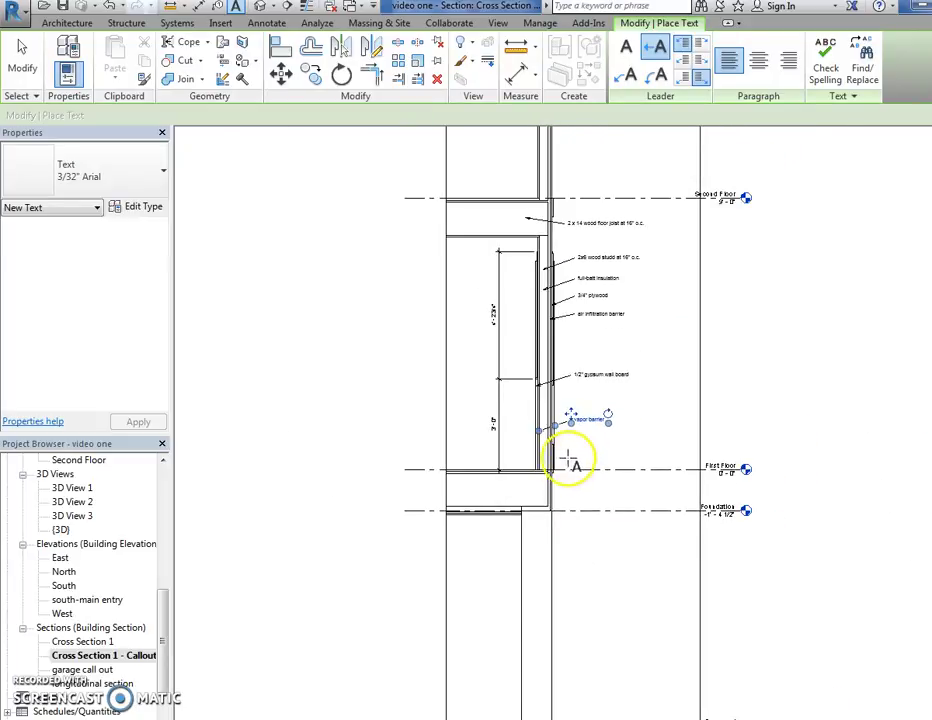
key(Escape)
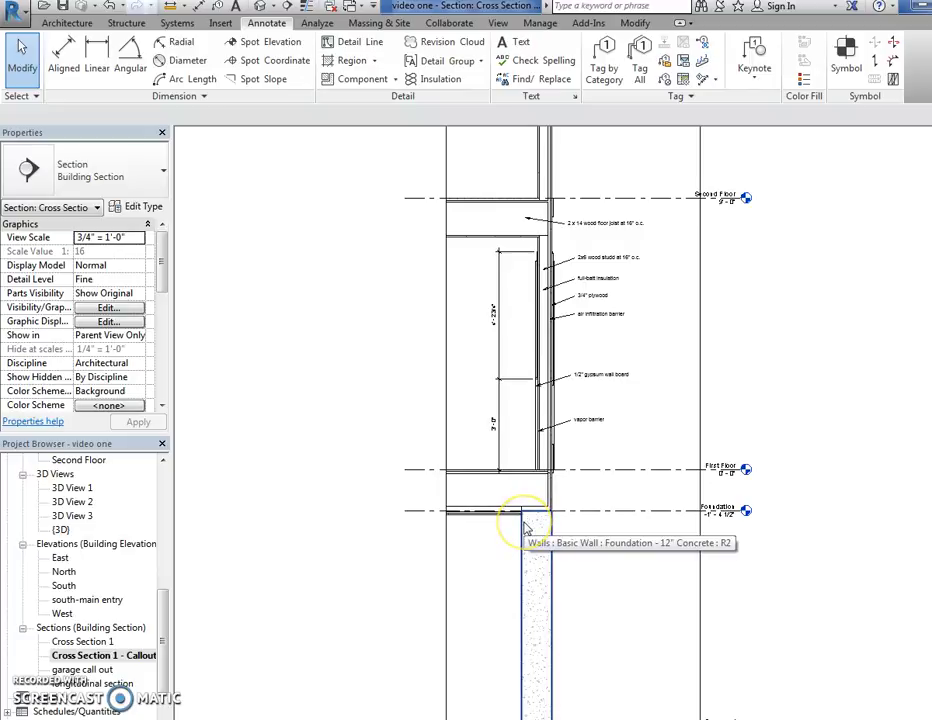
Start the Detail Component tool from the Annotate tab's Component menu
scroll(526, 530, up, 6)
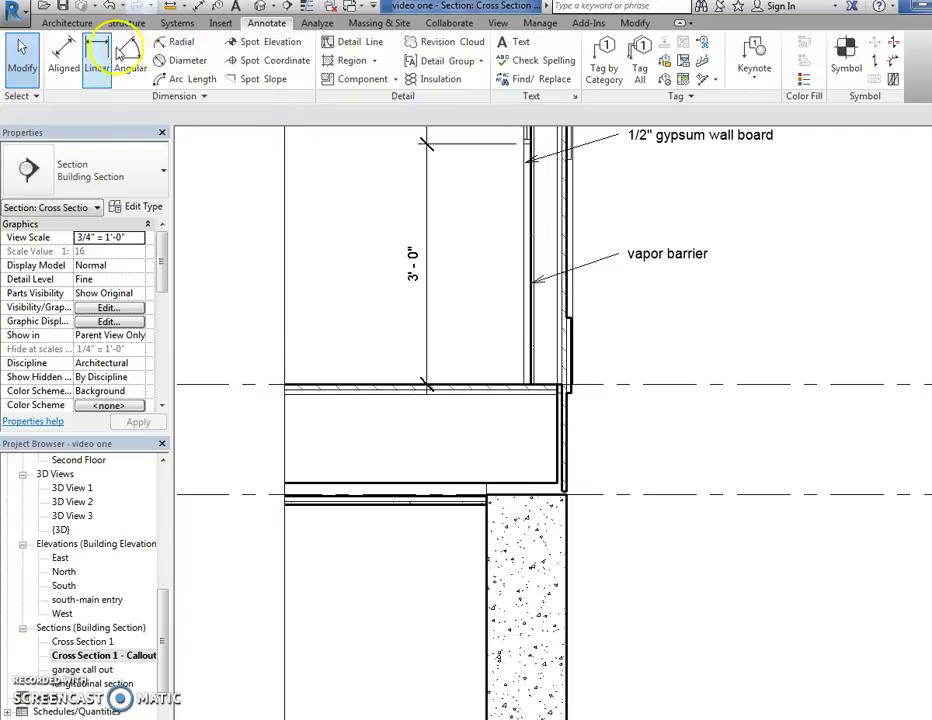
click(70, 23)
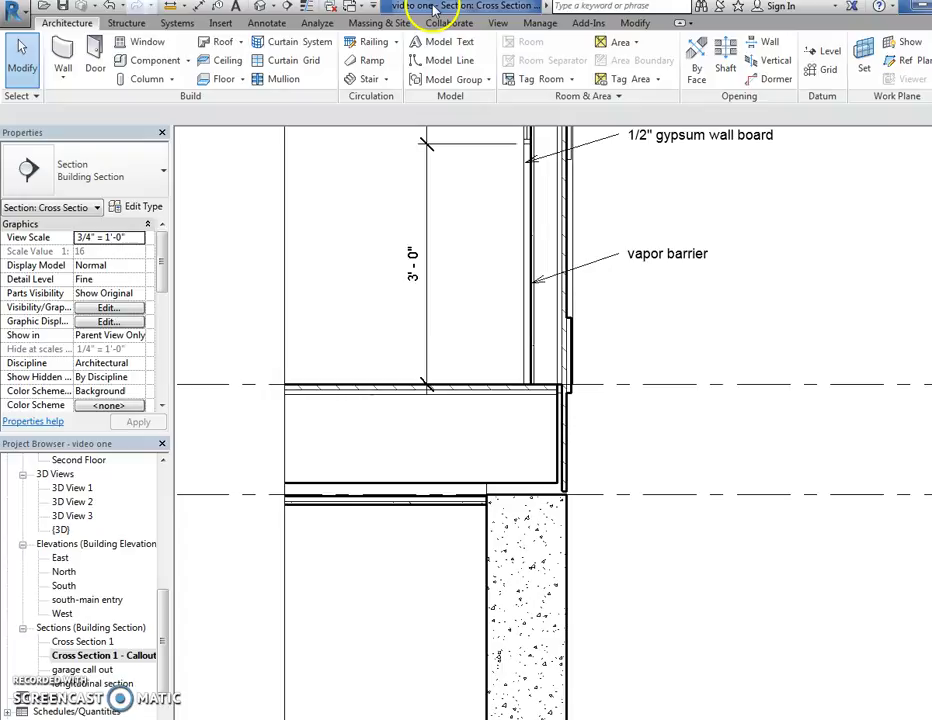
click(262, 24)
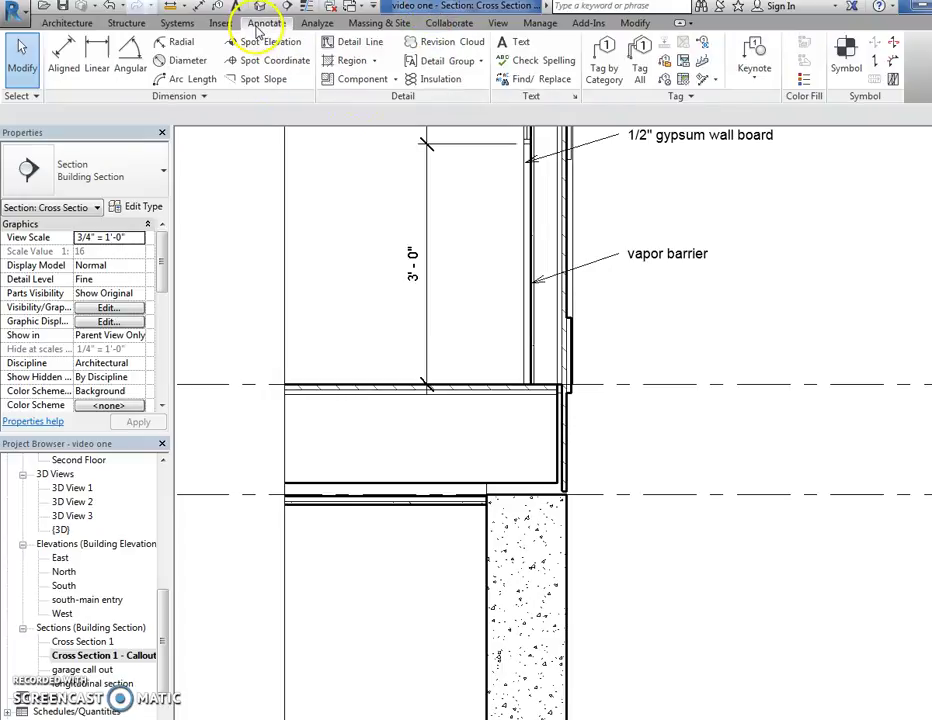
click(396, 80)
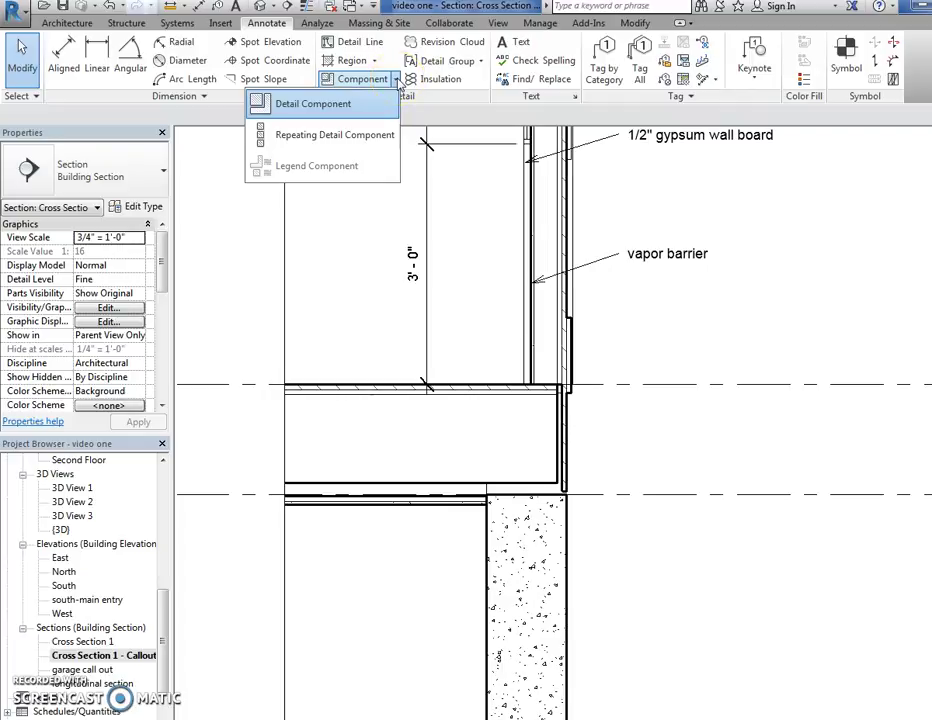
click(319, 110)
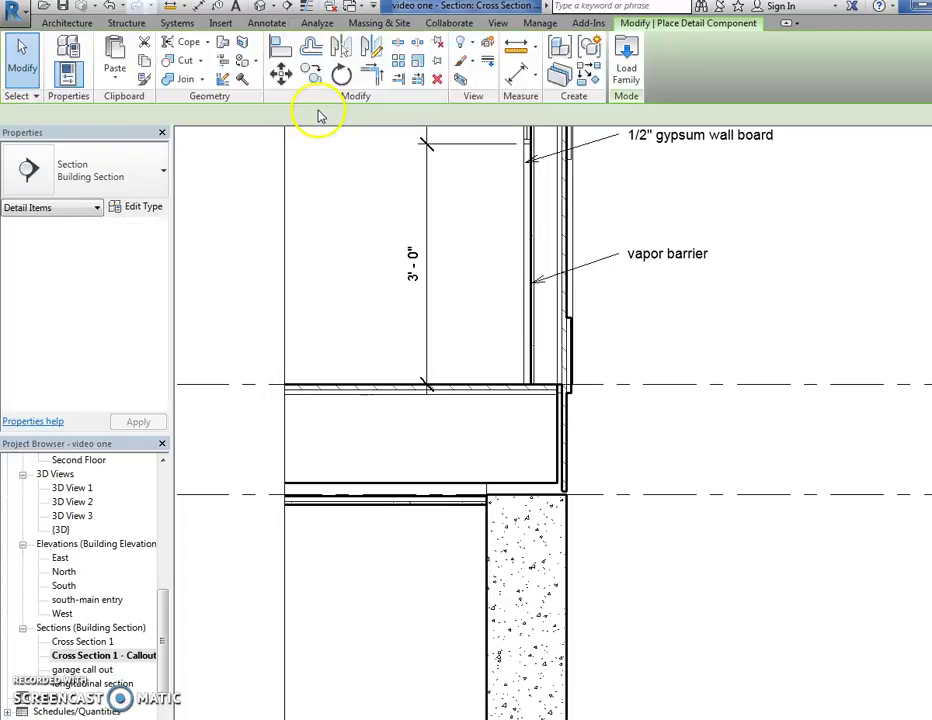
Choose the Dimension Lumber-Section 2 x 6 type in the type selector
click(127, 187)
scroll(110, 335, up, 1)
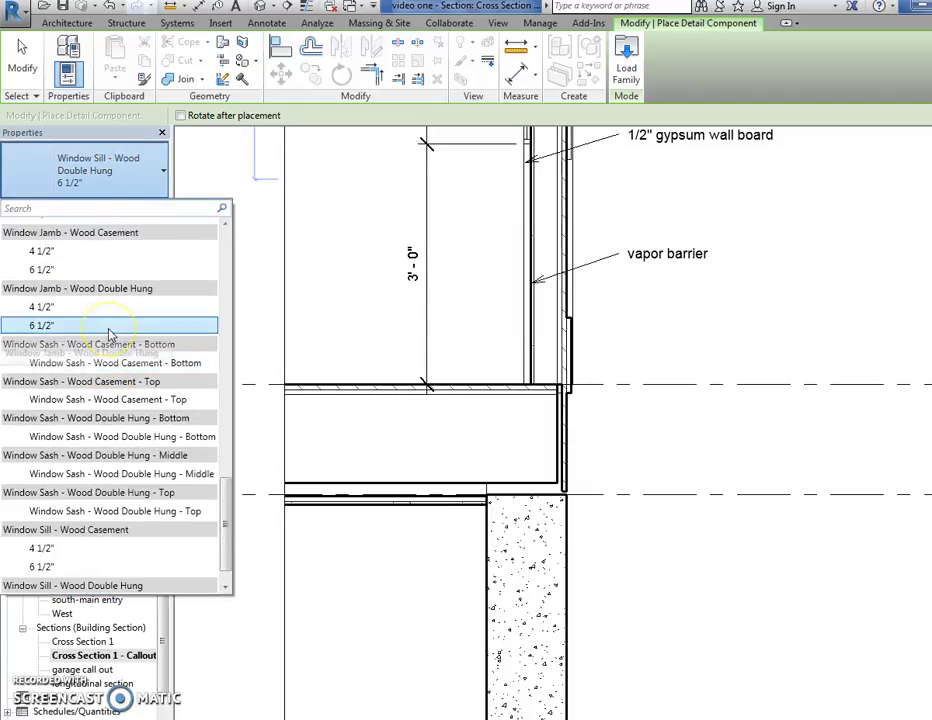
scroll(110, 335, up, 1)
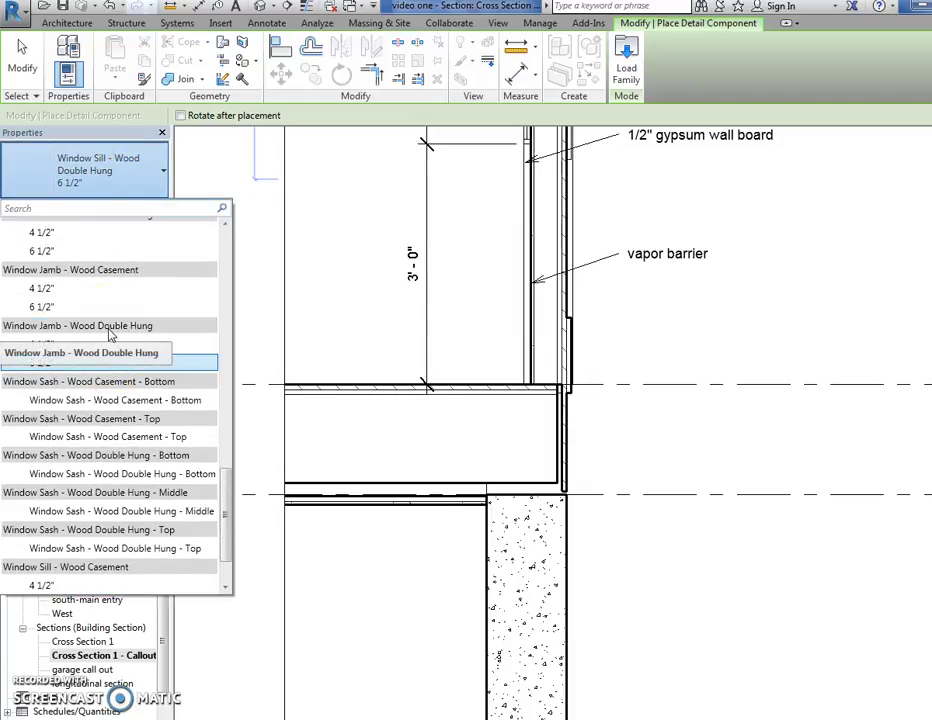
scroll(110, 335, up, 12)
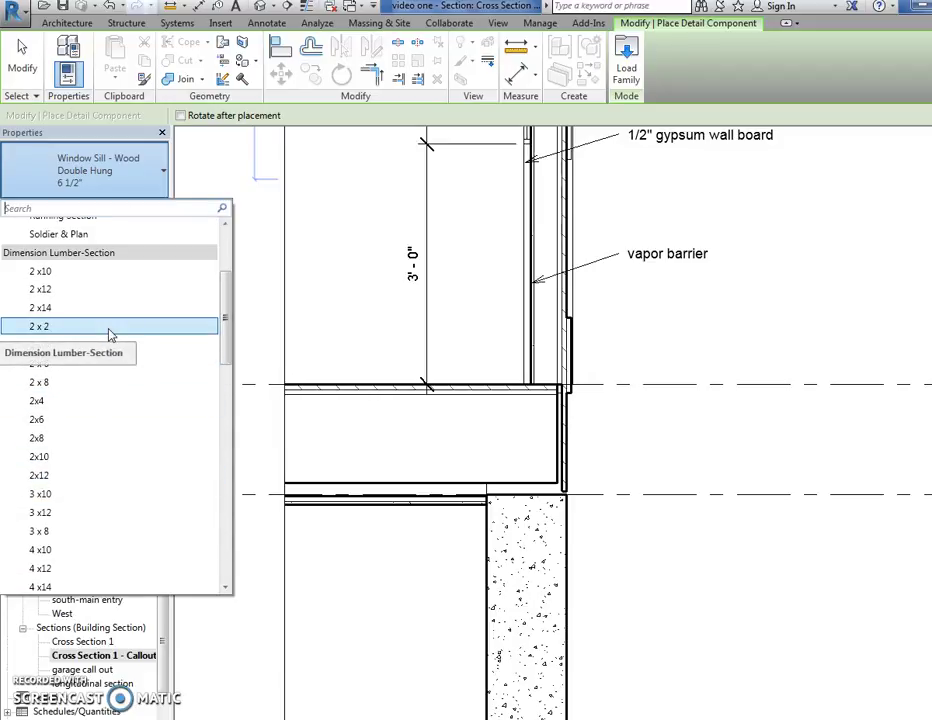
click(90, 307)
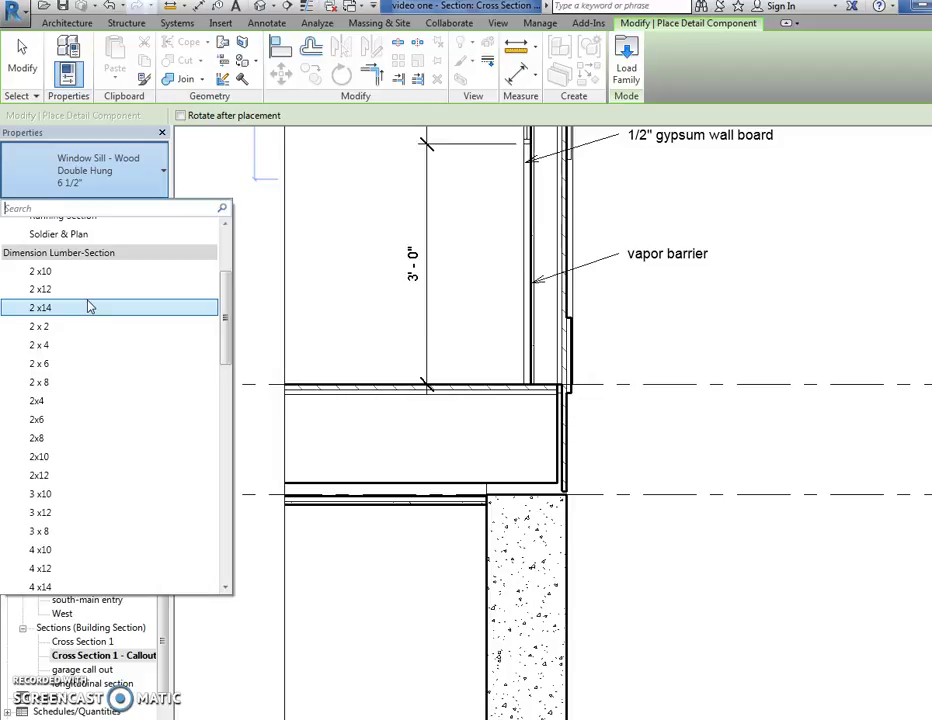
click(56, 364)
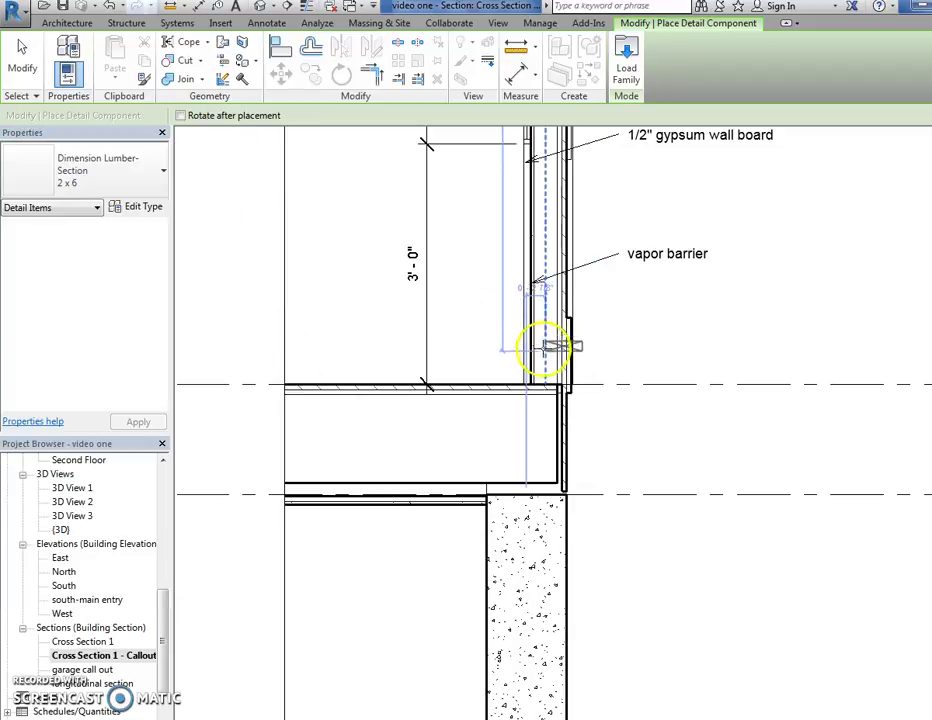
scroll(531, 381, up, 2)
scroll(531, 381, up, 1)
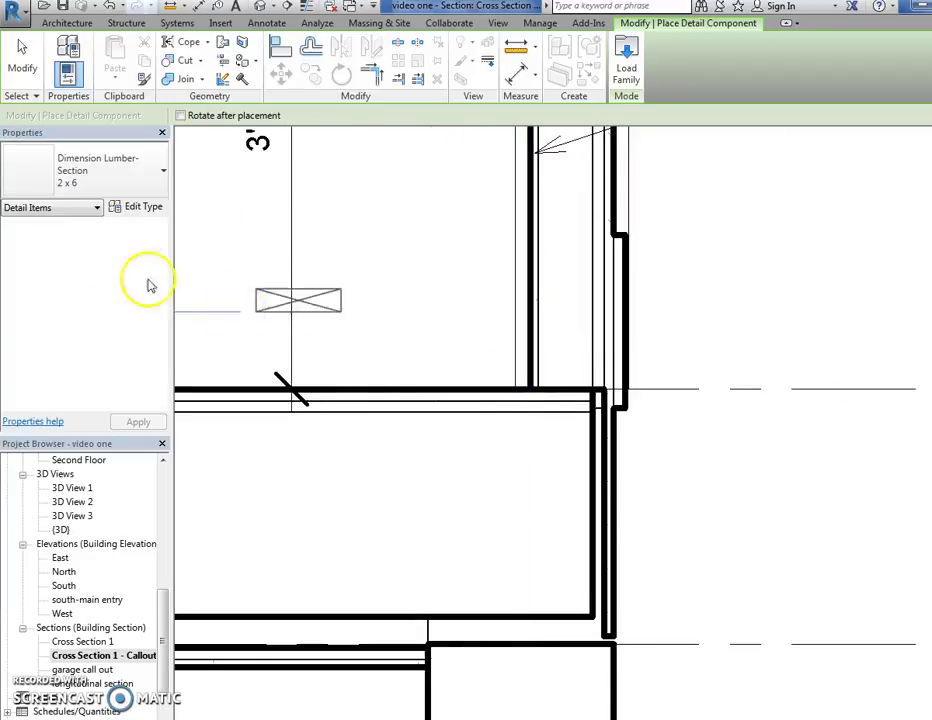
Switch to the 2 x 4 lumber section and place plates at the lower and upper floor corners
click(108, 180)
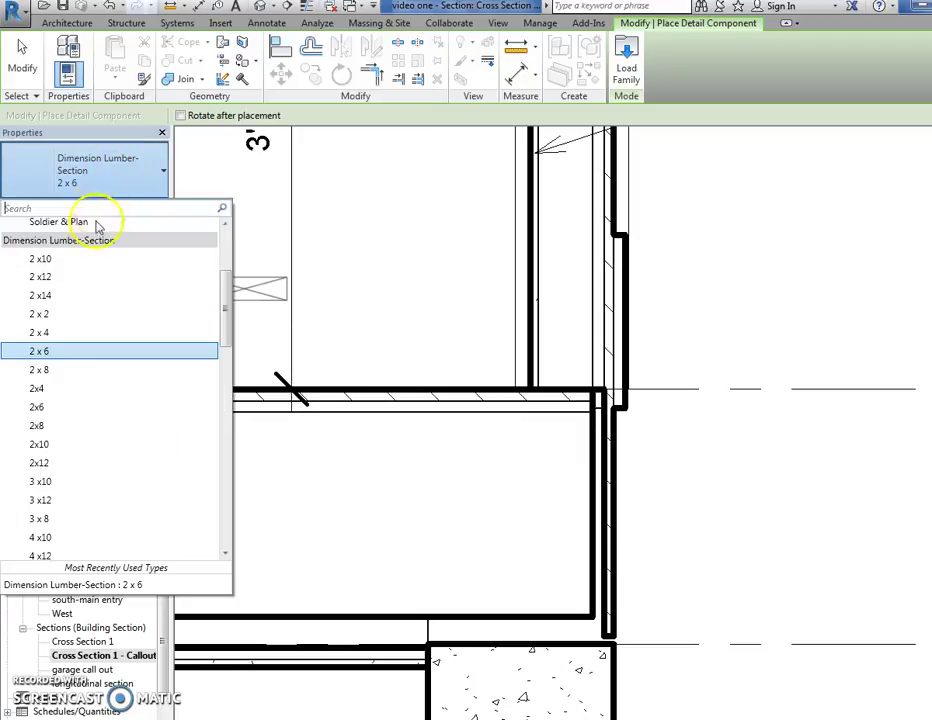
click(69, 336)
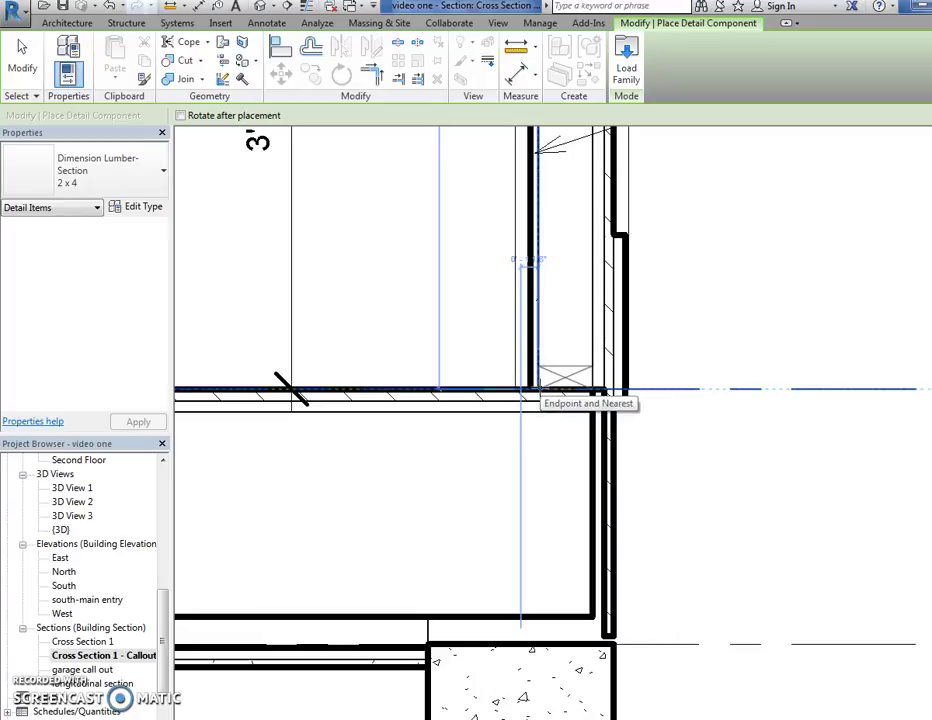
click(539, 388)
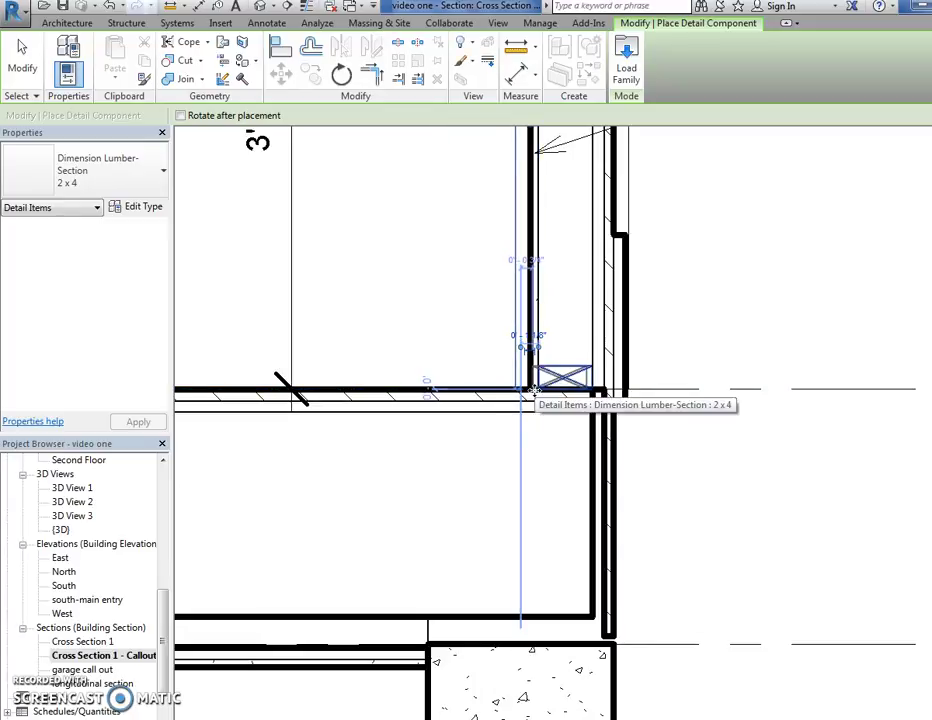
scroll(533, 393, up, 4)
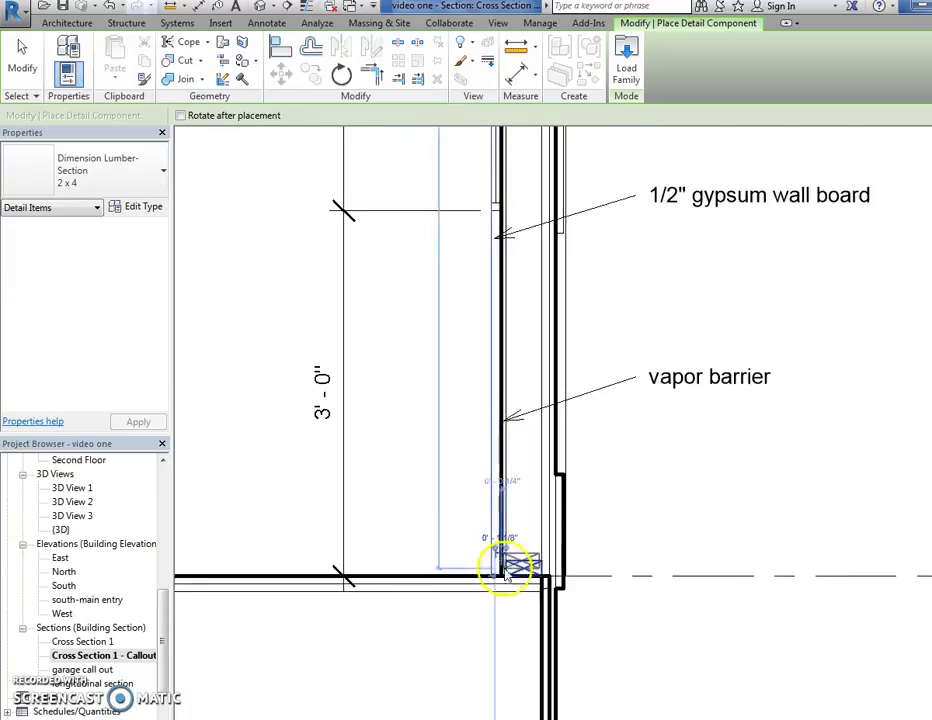
scroll(505, 568, down, 2)
middle_drag(506, 308, 491, 447)
scroll(492, 188, up, 2)
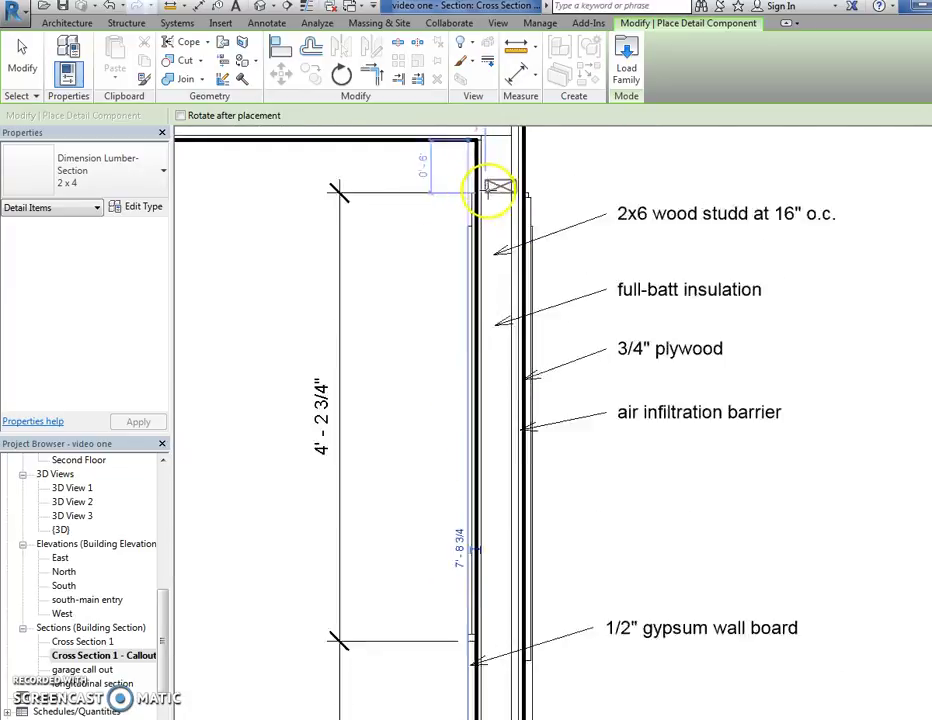
scroll(488, 188, up, 1)
middle_drag(488, 190, 475, 325)
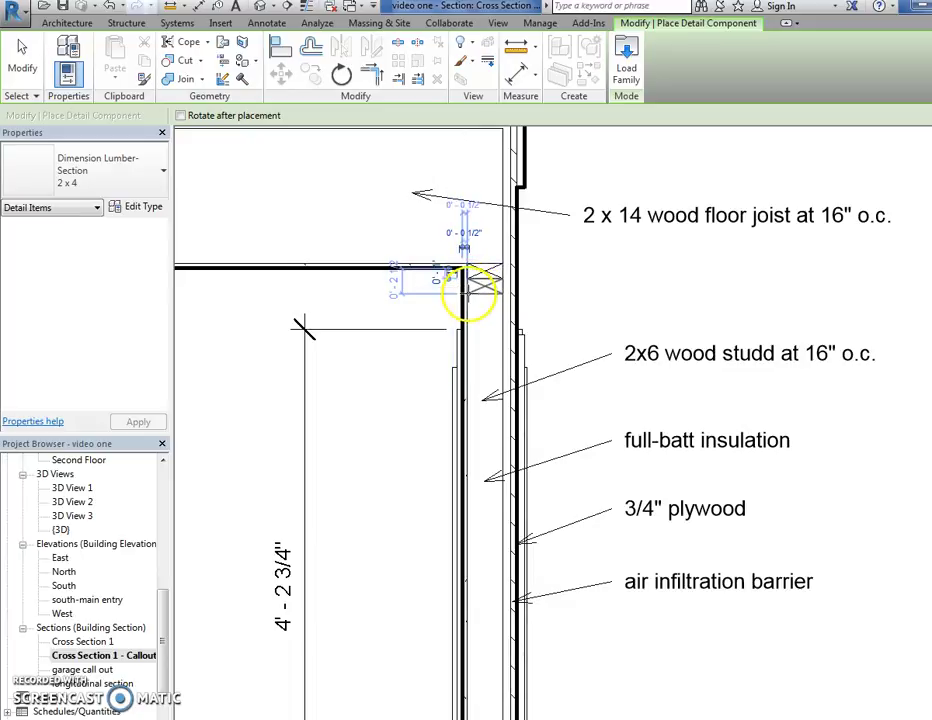
click(470, 295)
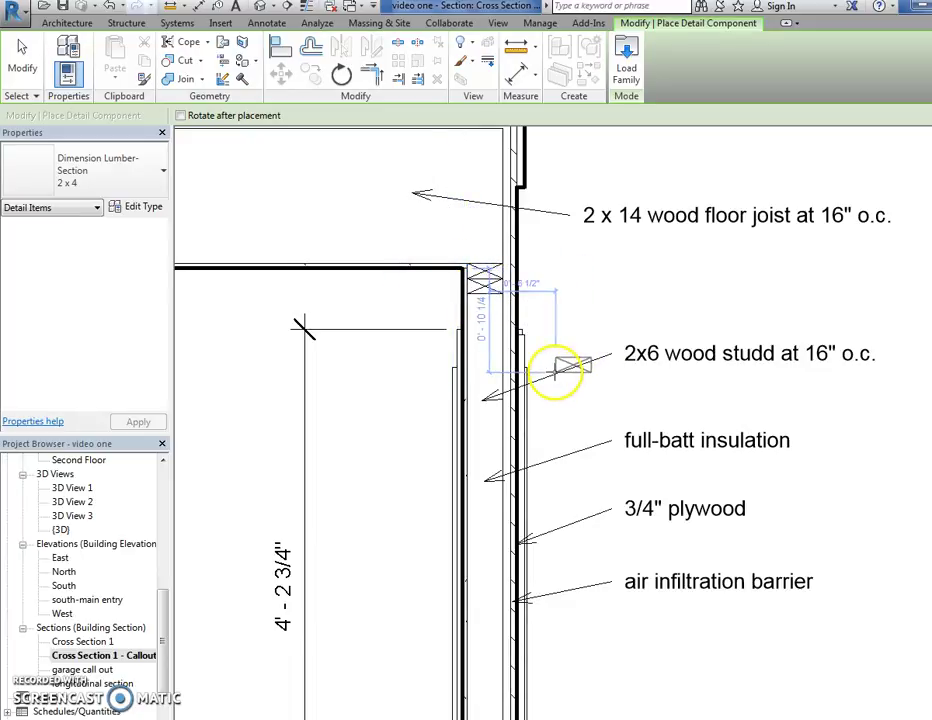
key(Escape)
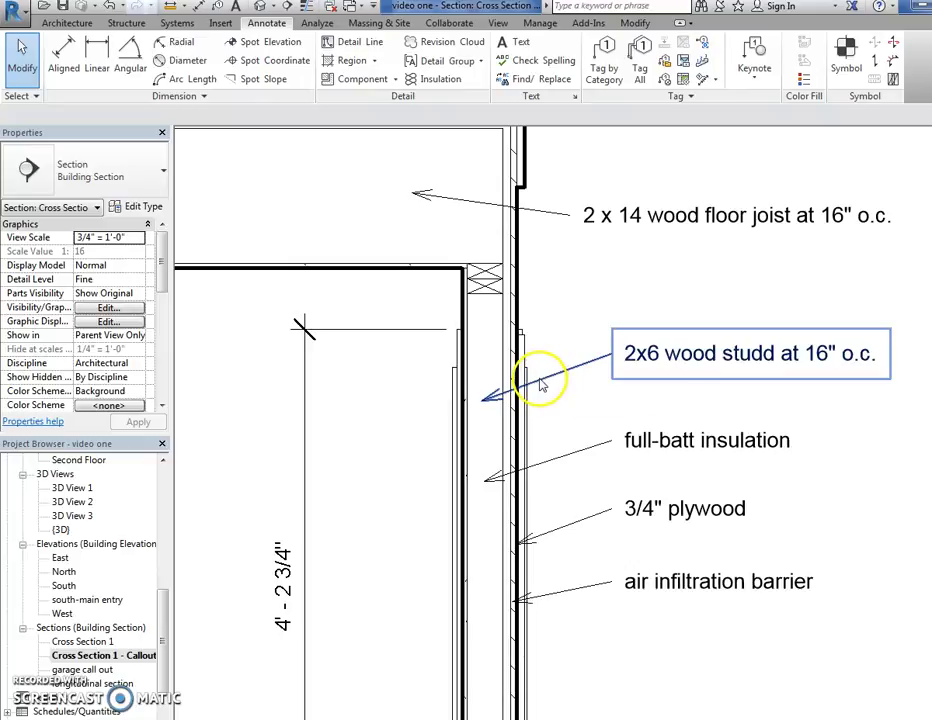
Zoom out and pan down to show the First Floor and Foundation levels
scroll(538, 384, down, 1)
scroll(538, 385, down, 2)
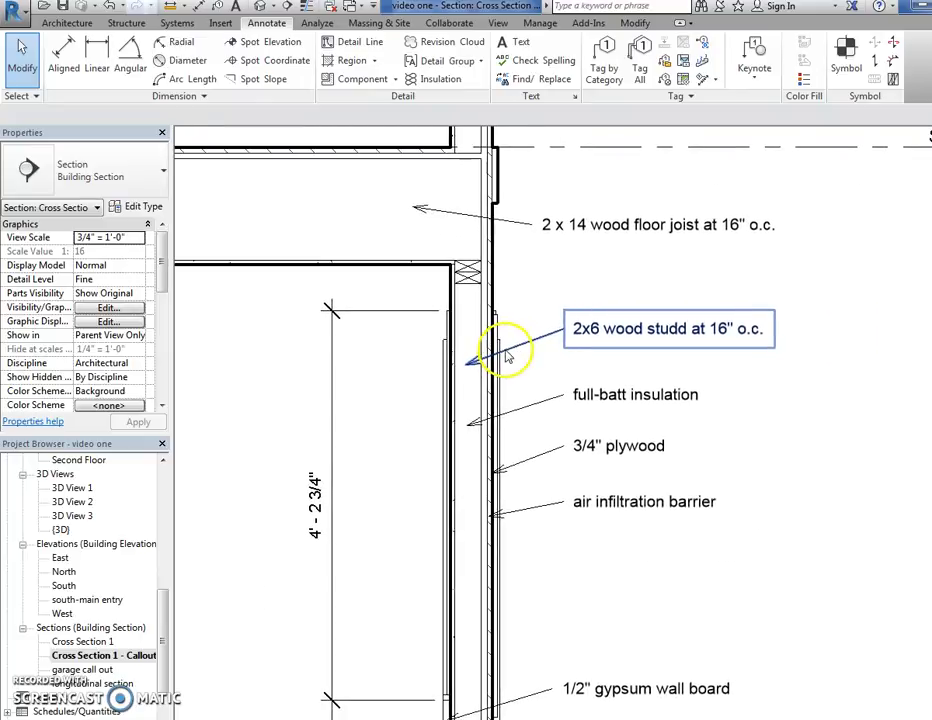
scroll(502, 356, down, 1)
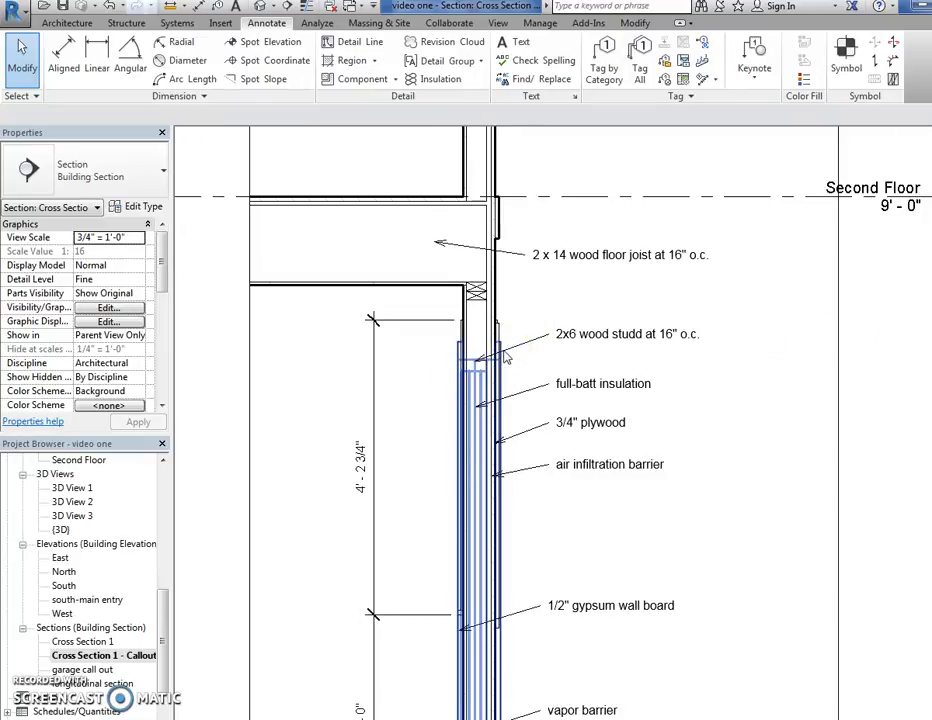
scroll(502, 352, down, 2)
middle_drag(510, 337, 500, 315)
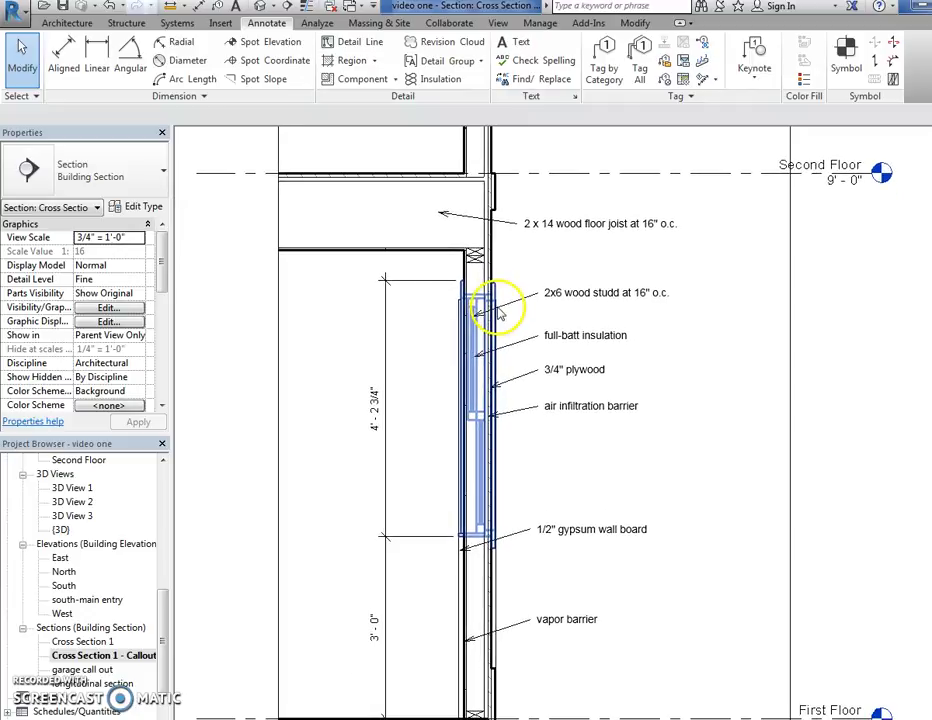
scroll(500, 313, down, 10)
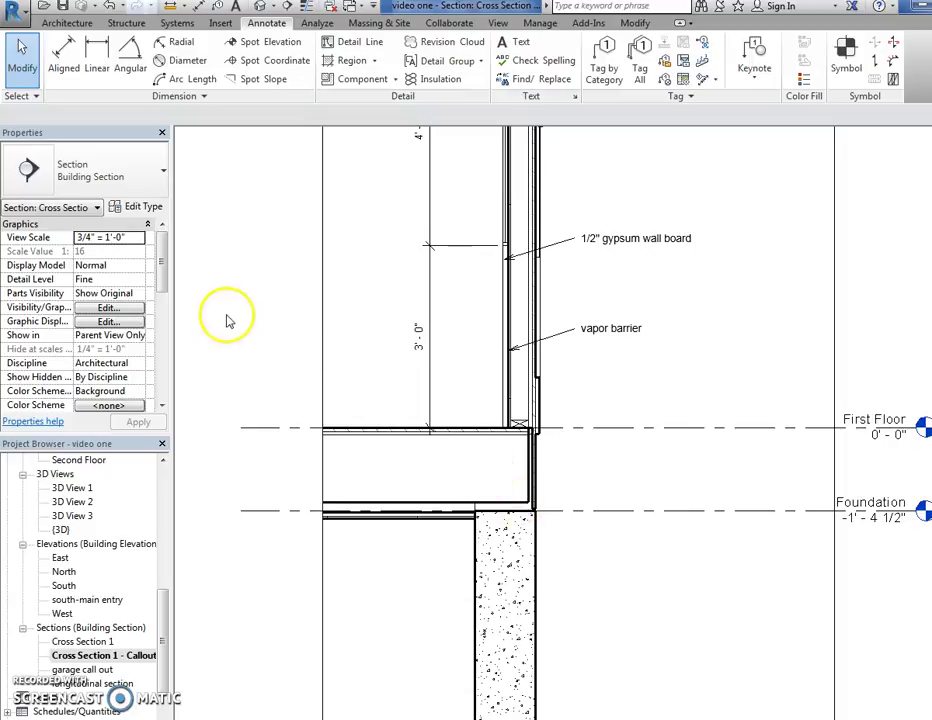
Place a Dimension Lumber-Section 2x10 detail component on top of the concrete foundation wall
click(390, 86)
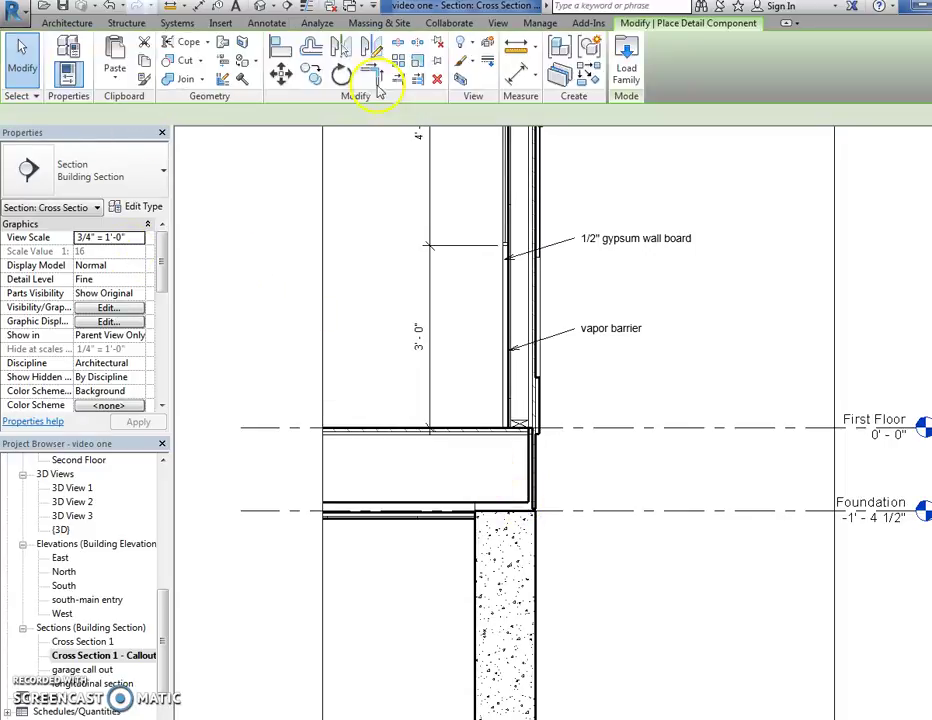
click(72, 172)
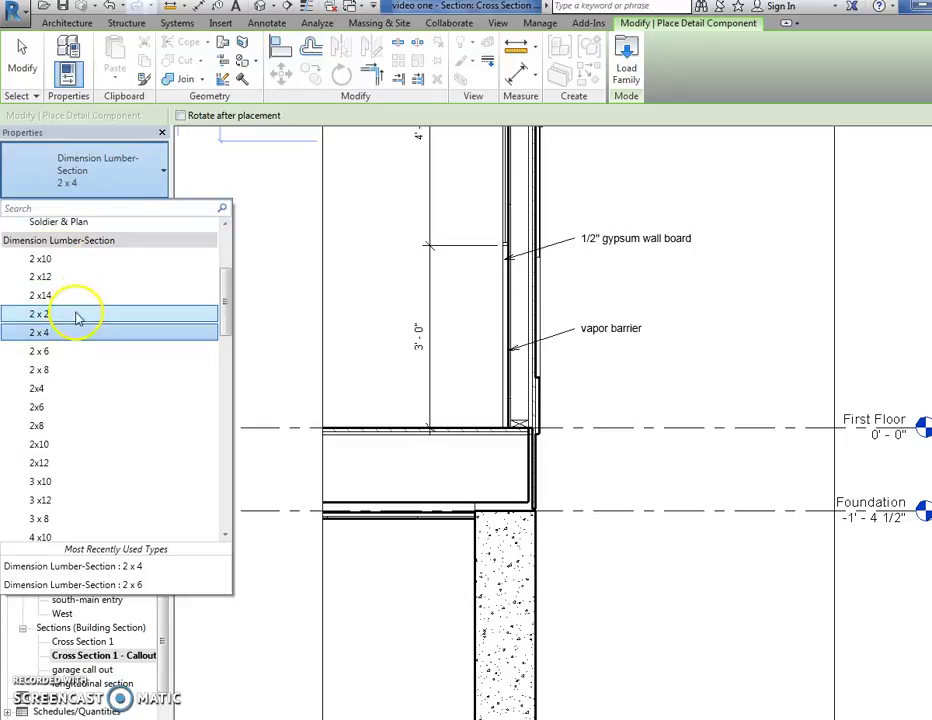
click(77, 260)
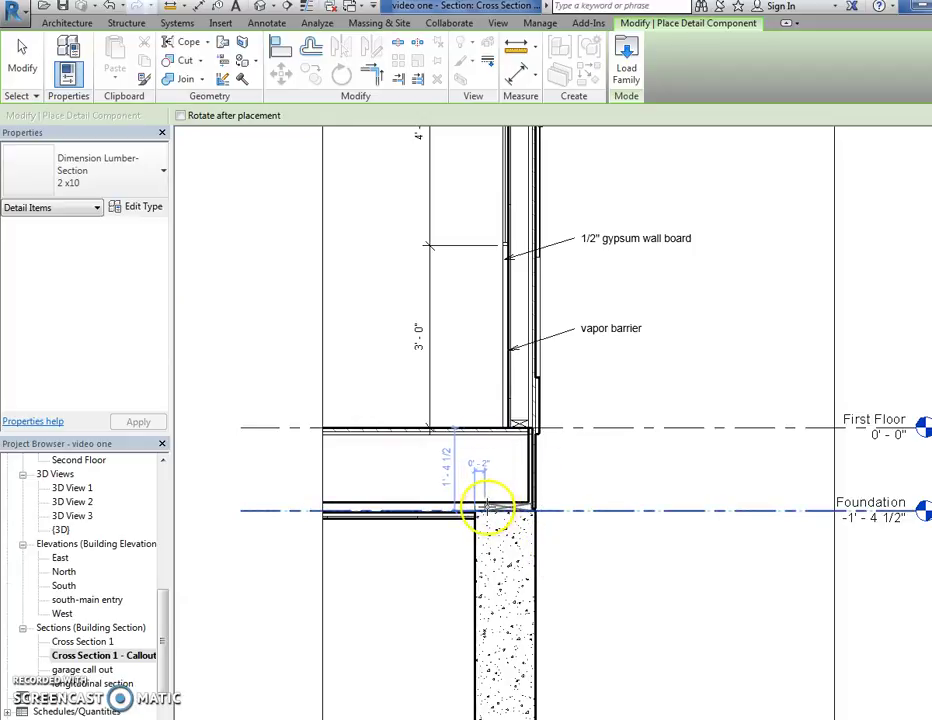
scroll(485, 510, up, 4)
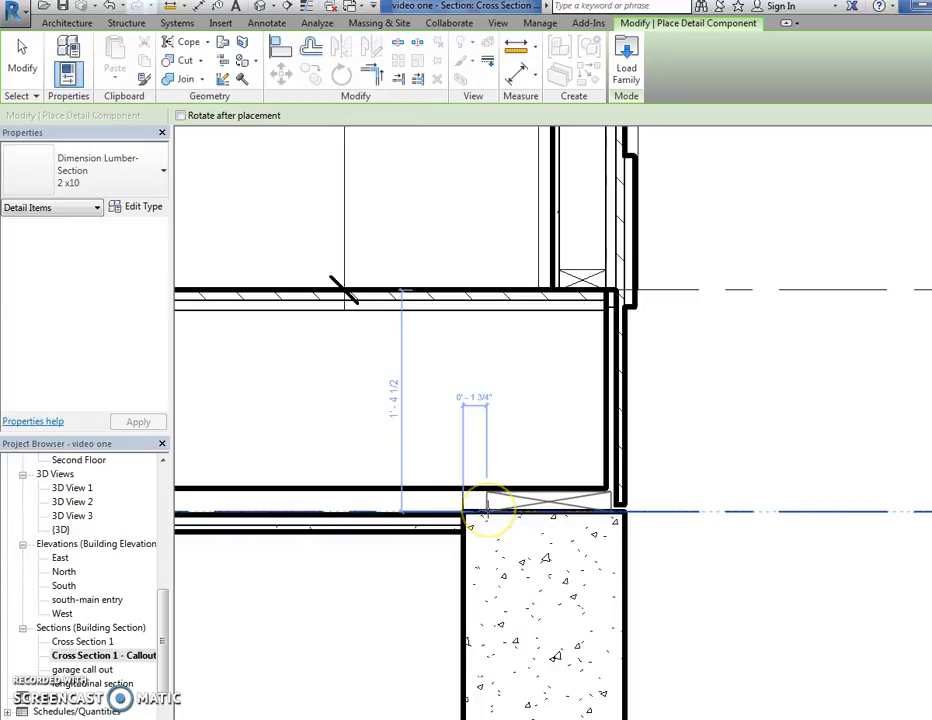
click(487, 514)
key(Escape)
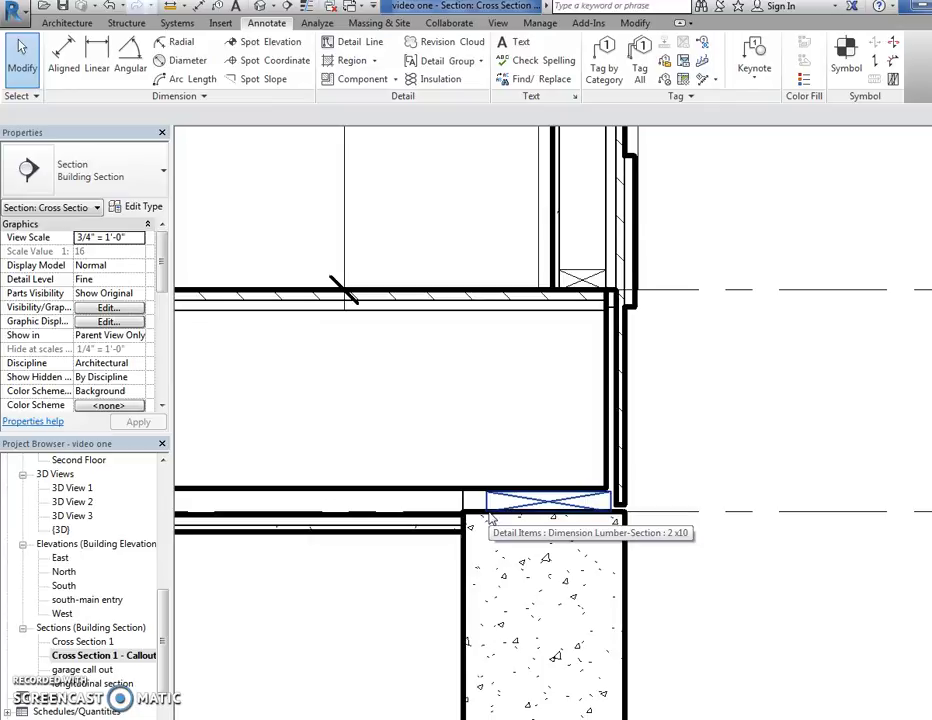
scroll(686, 327, down, 5)
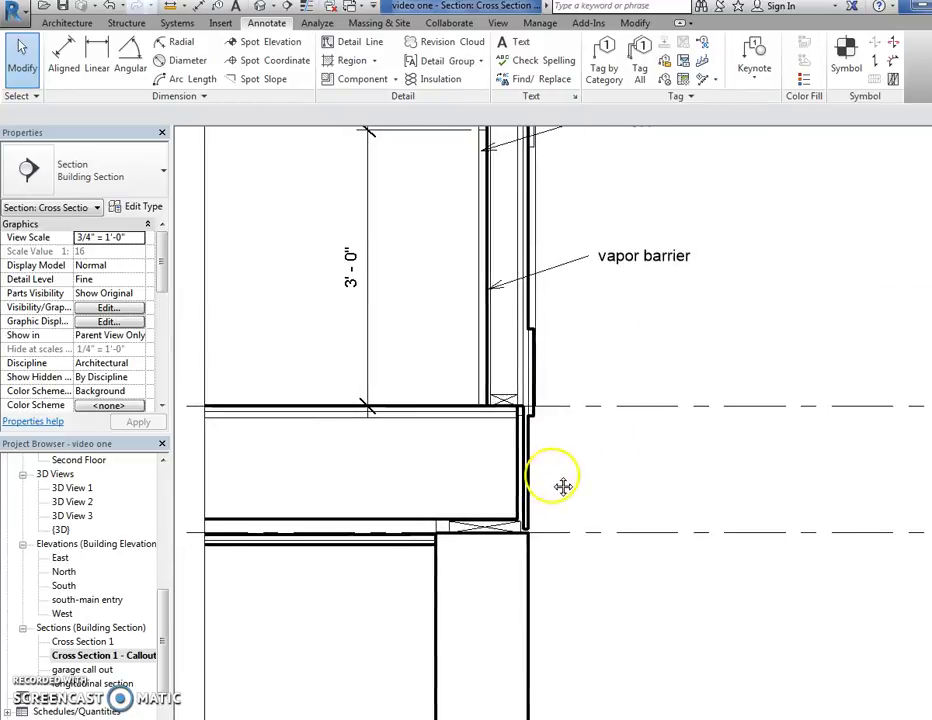
middle_drag(505, 462, 414, 449)
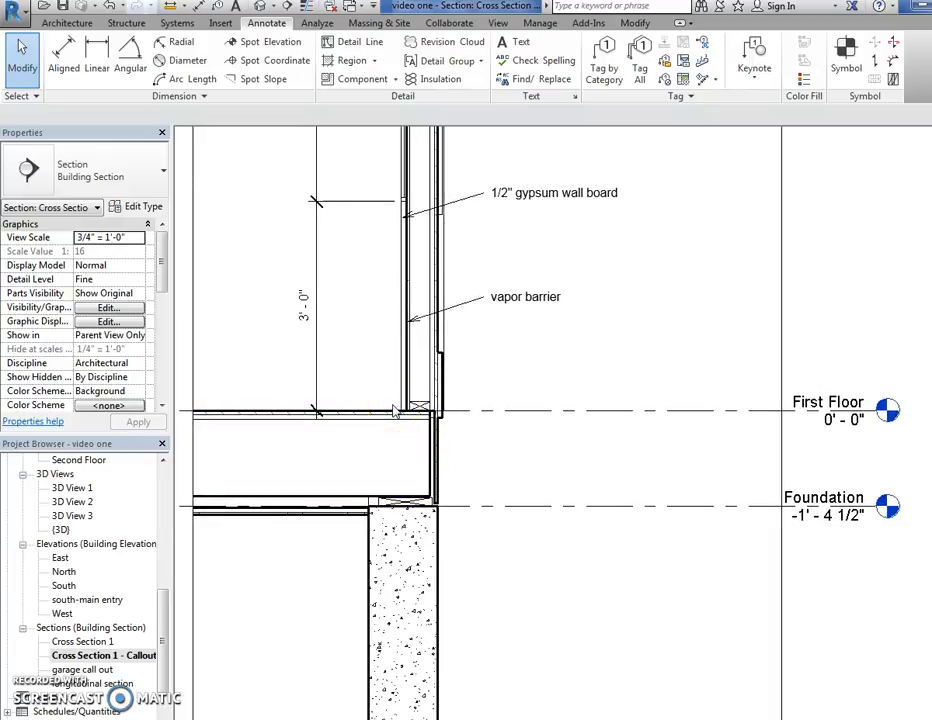
Draw batt insulation in the stud wall cavity from the wall top down to the First Floor level
scroll(395, 410, down, 2)
middle_drag(390, 408, 364, 603)
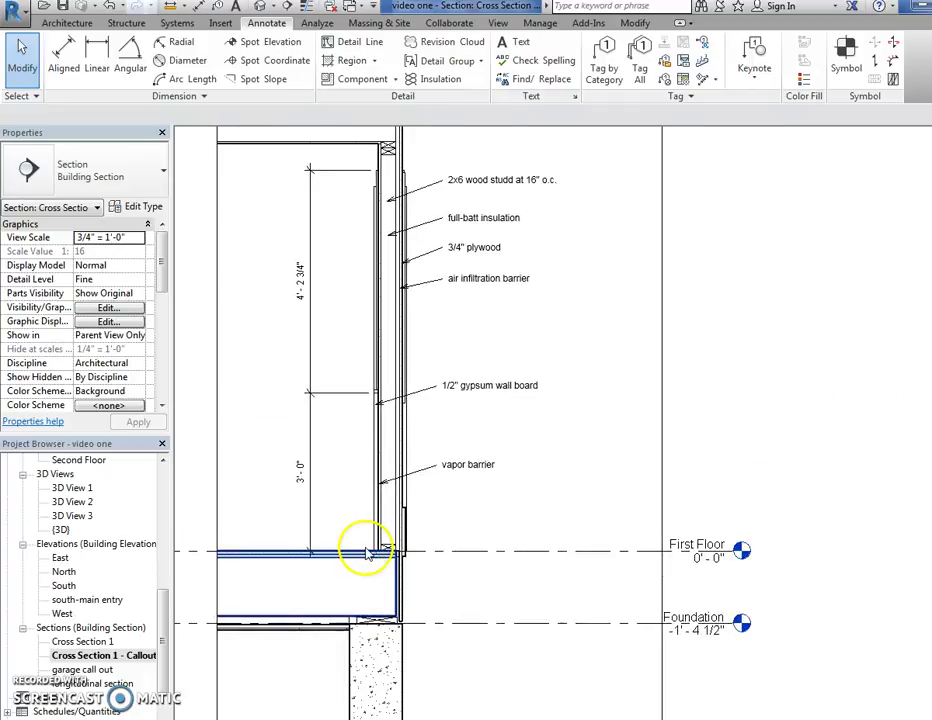
click(445, 80)
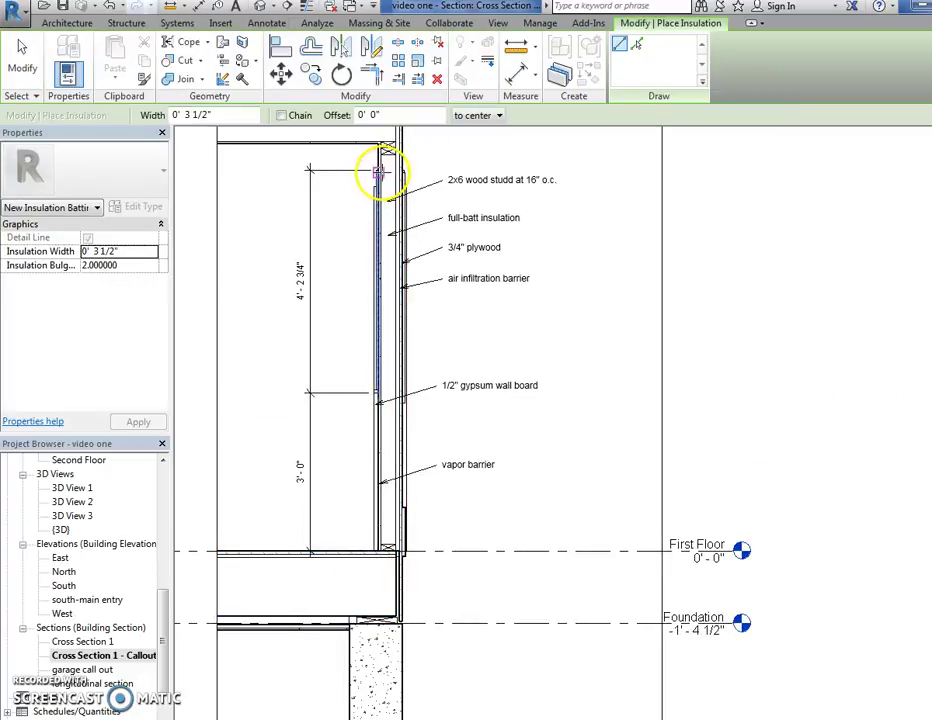
scroll(378, 170, up, 2)
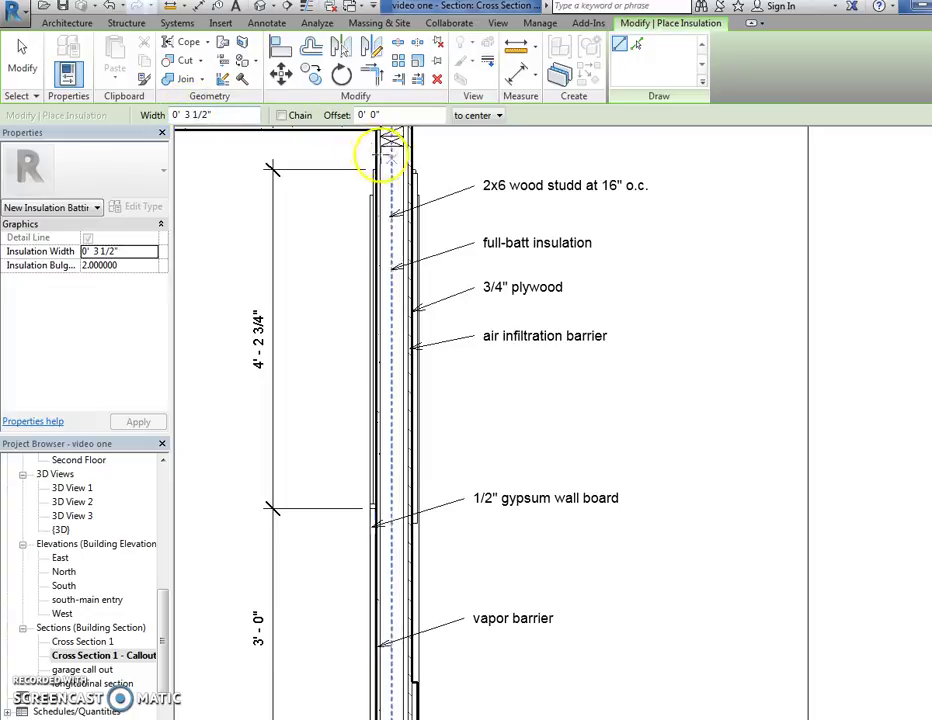
click(391, 140)
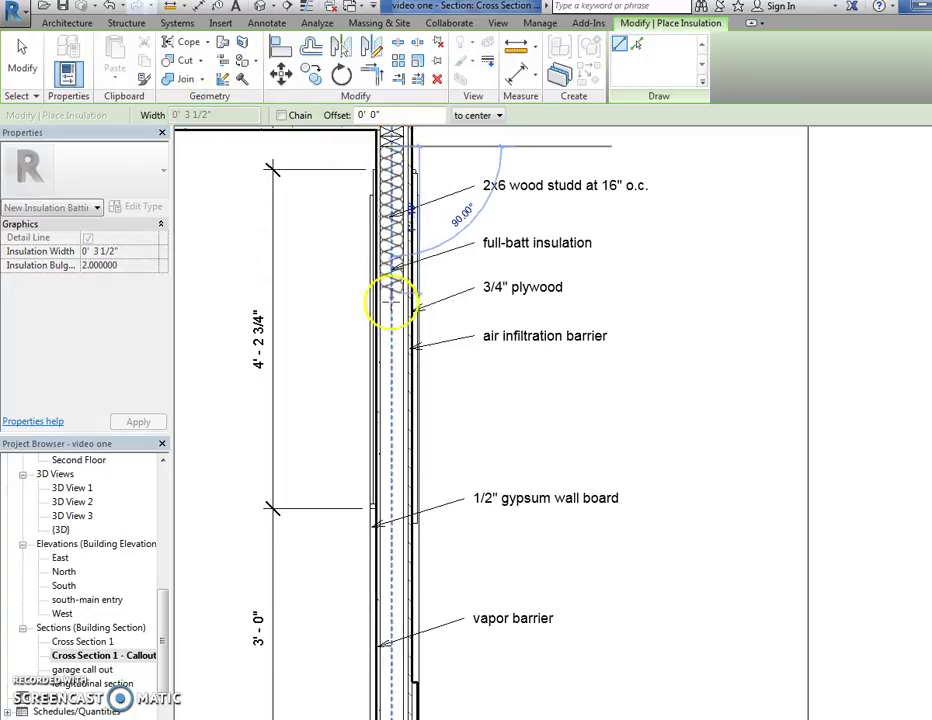
middle_drag(387, 391, 401, 135)
click(383, 448)
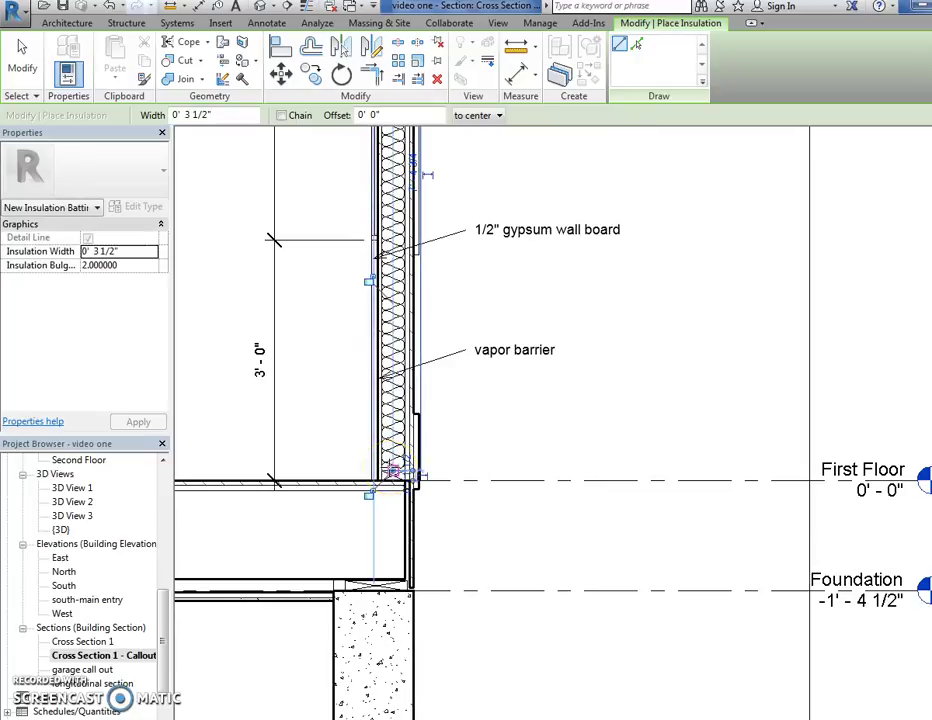
key(Escape)
key(Escape)
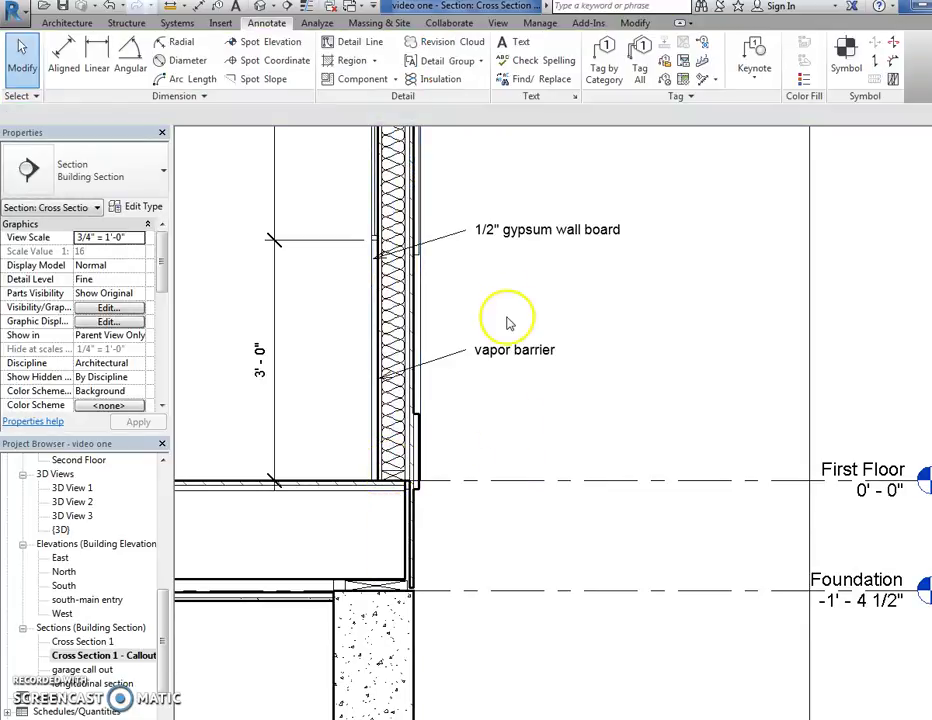
scroll(488, 303, down, 2)
In the callout's Properties, keep Crop View checked and uncheck Crop Region Visible, then apply
scroll(405, 450, down, 5)
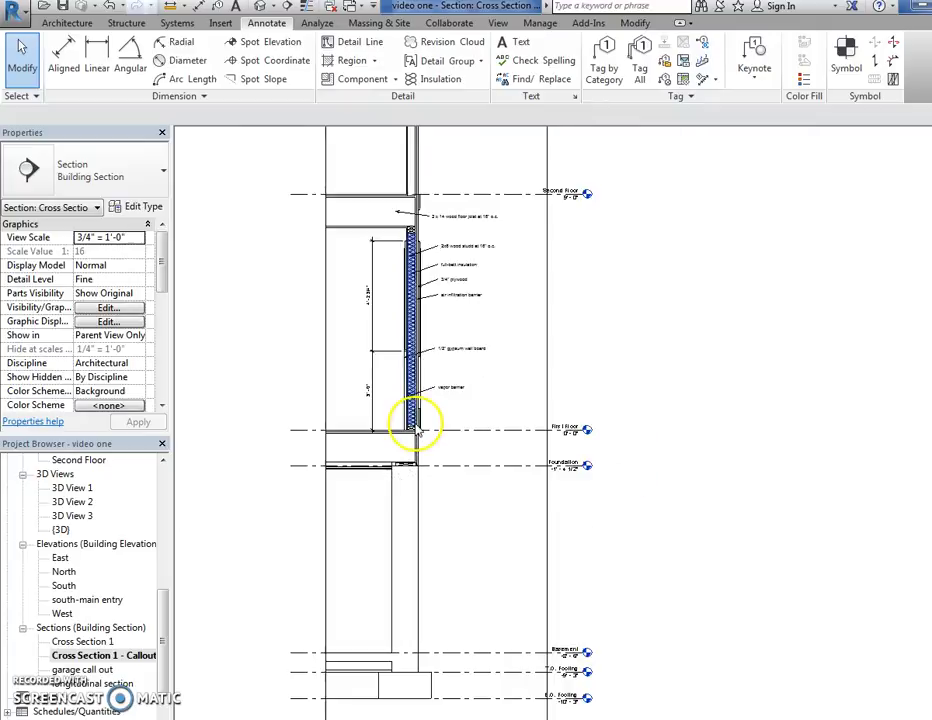
middle_drag(405, 452, 326, 507)
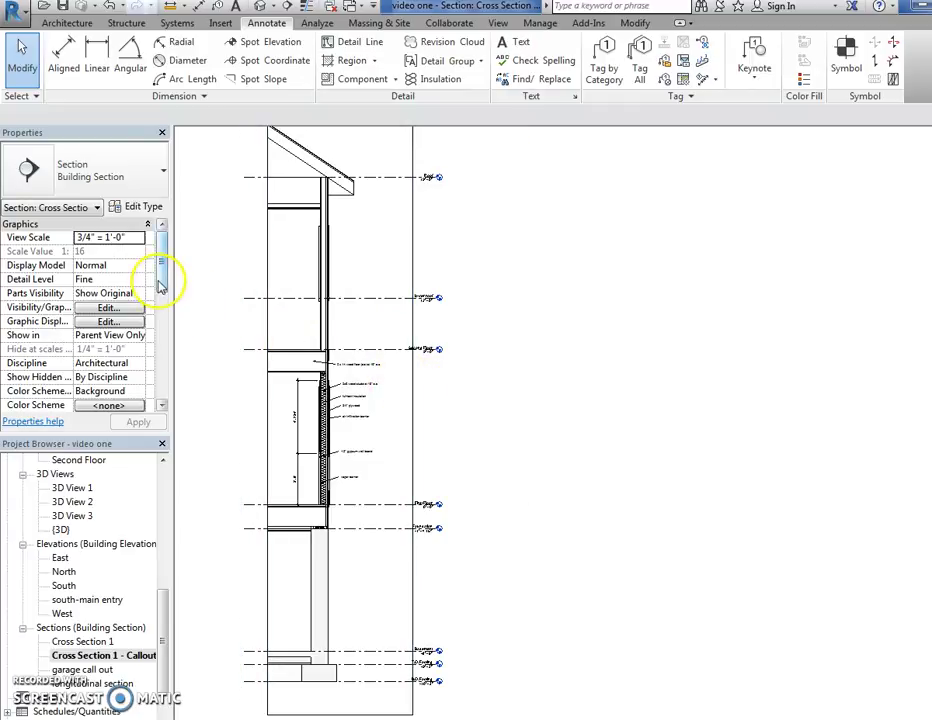
drag(156, 275, 146, 333)
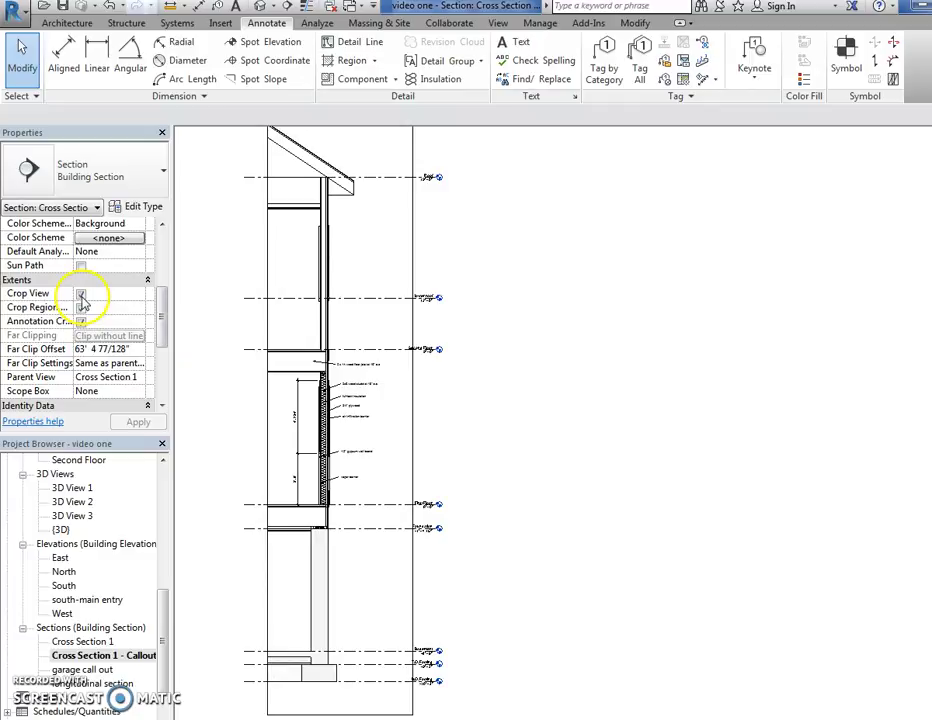
click(137, 422)
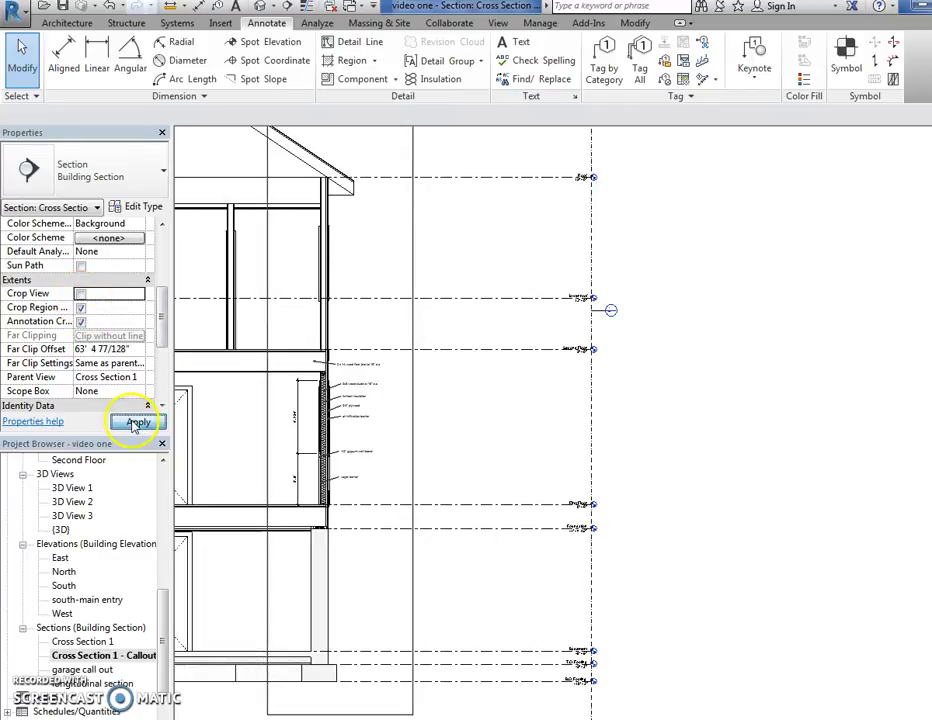
click(80, 294)
click(137, 422)
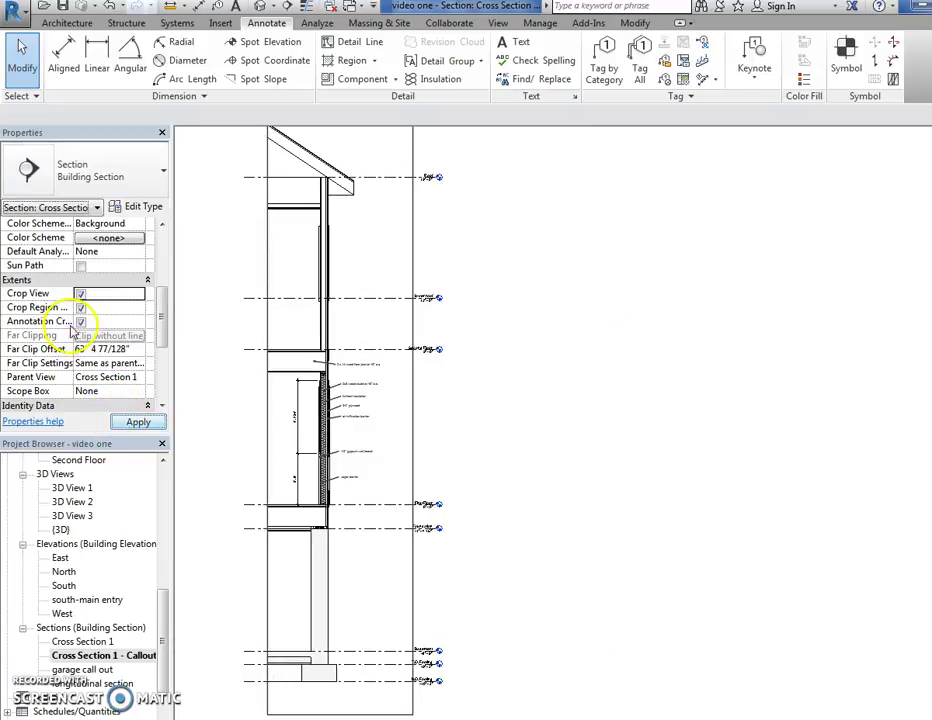
click(80, 307)
click(122, 423)
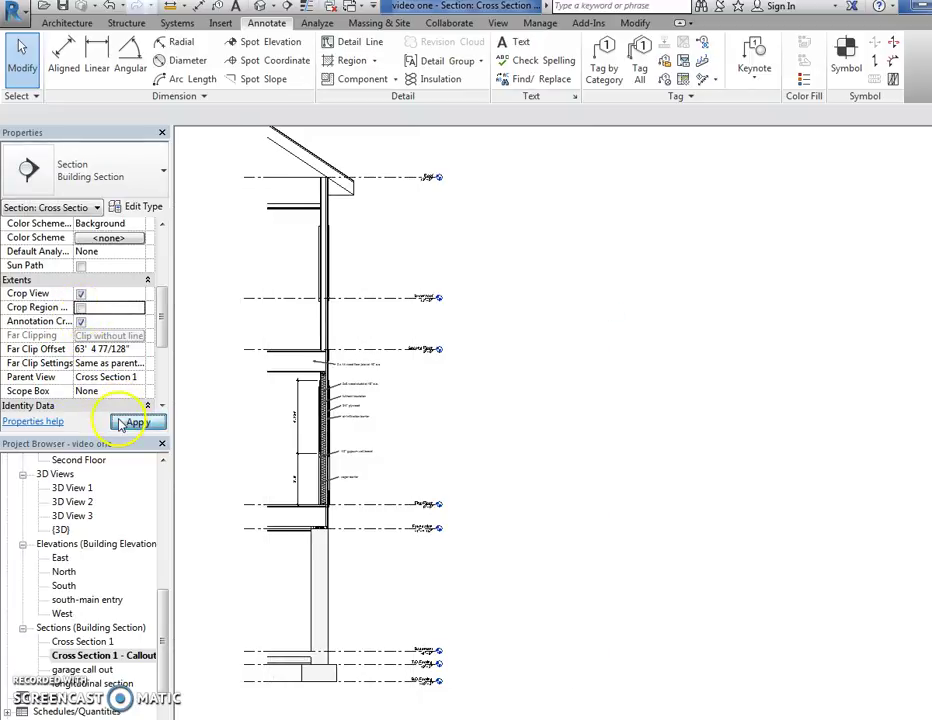
scroll(522, 375, down, 2)
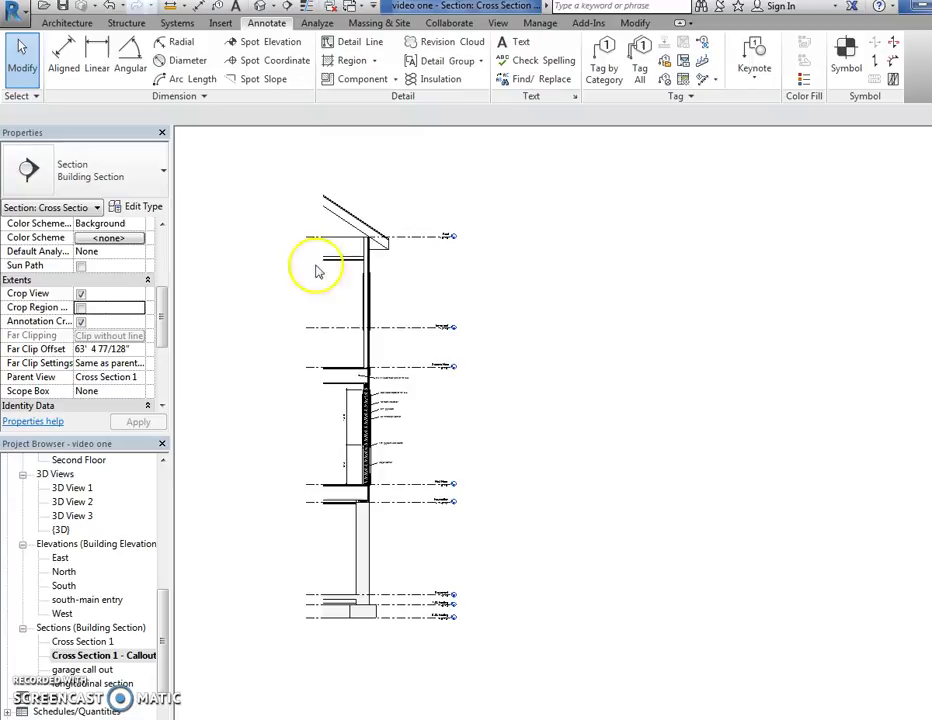